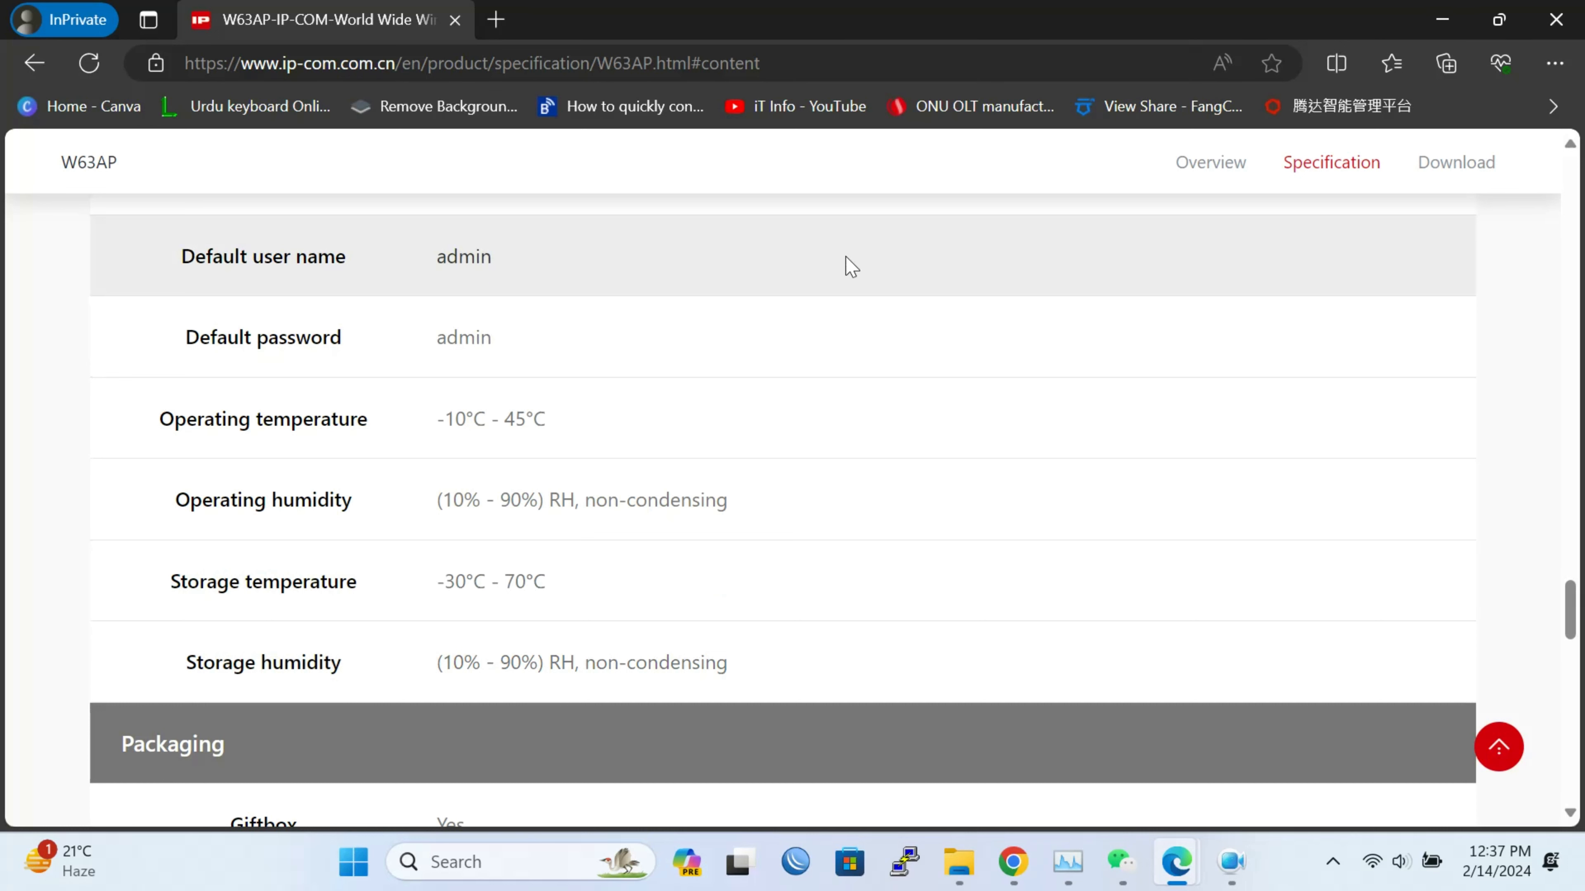
# Scroll the W63AP specification page to the default user name and password rows
pyautogui.scroll(10, 850, 267)
# Return to the top of the W63AP specification page with the IP-COM header and product banner
pyautogui.scroll(4, 856, 309)
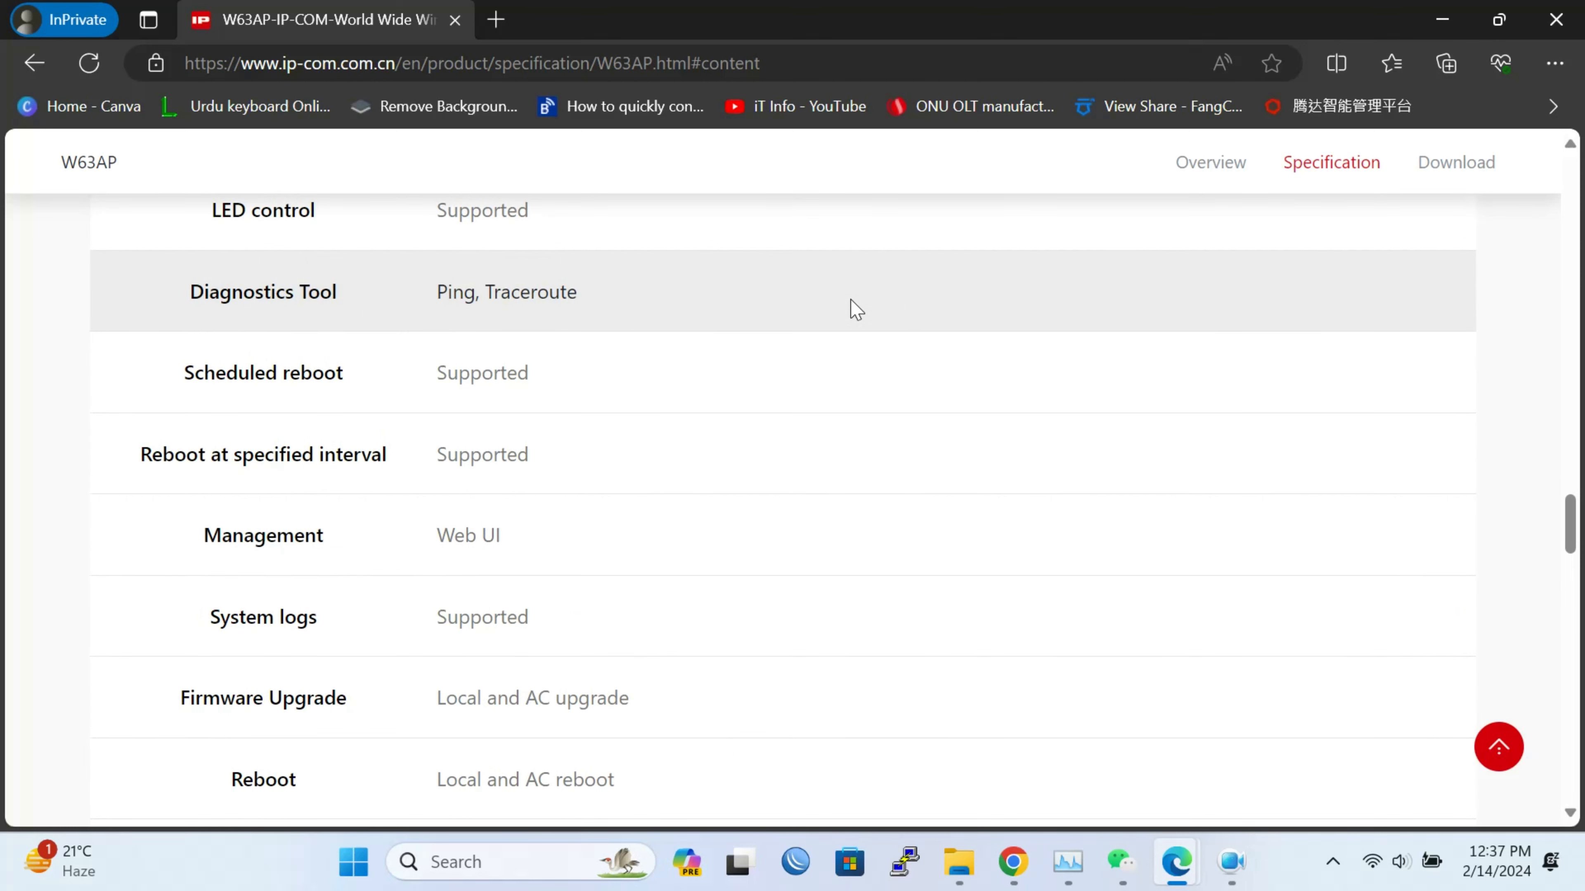
pyautogui.scroll(15, 856, 309)
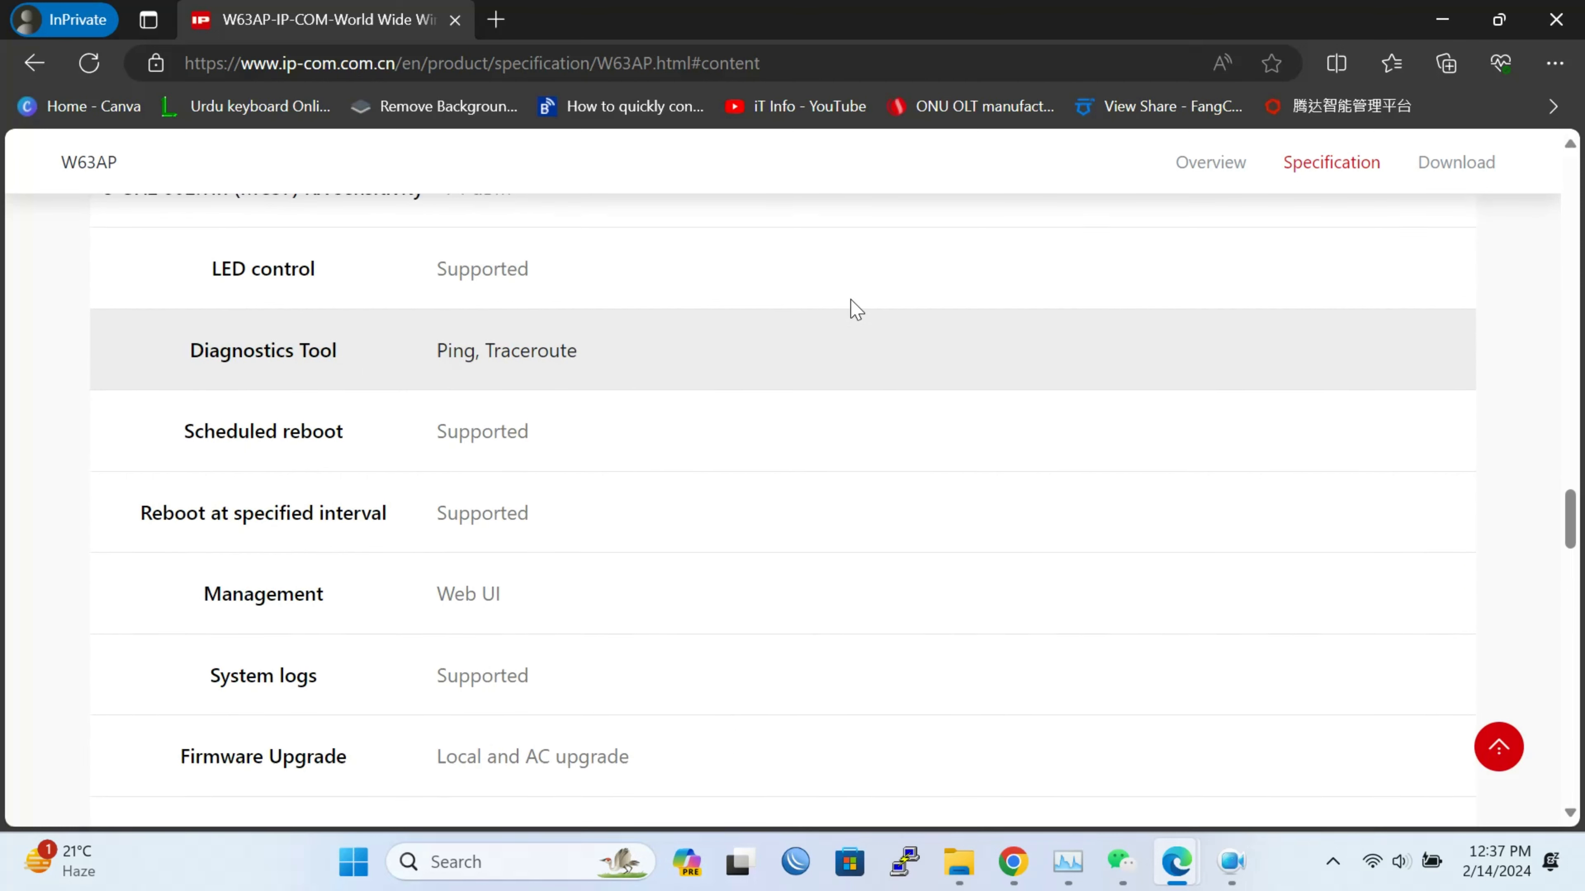
pyautogui.scroll(20, 851, 302)
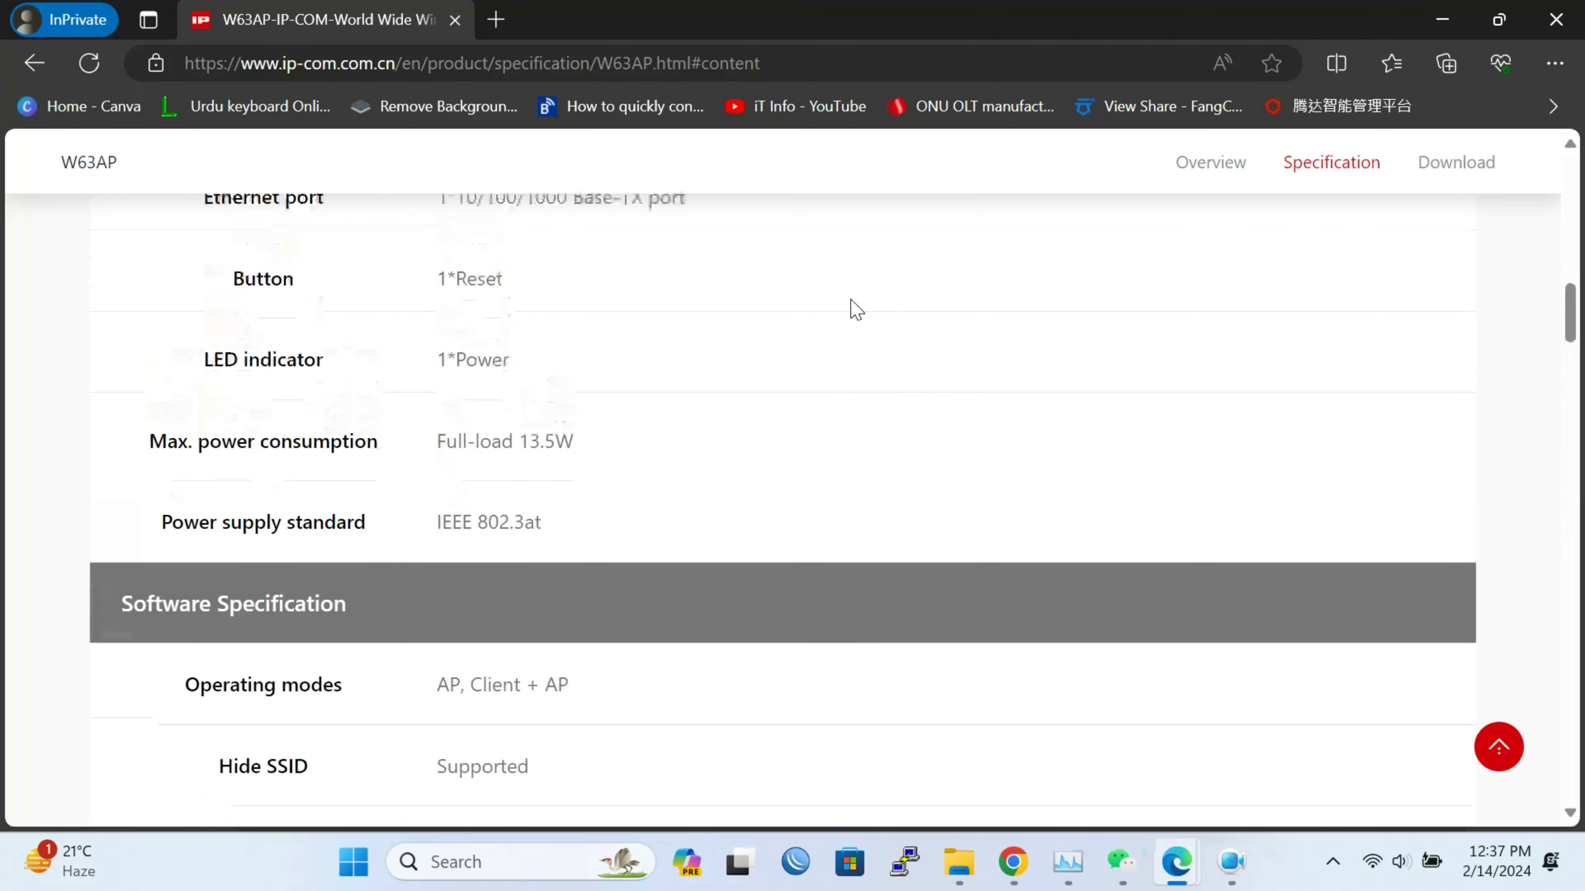
pyautogui.scroll(2, 855, 309)
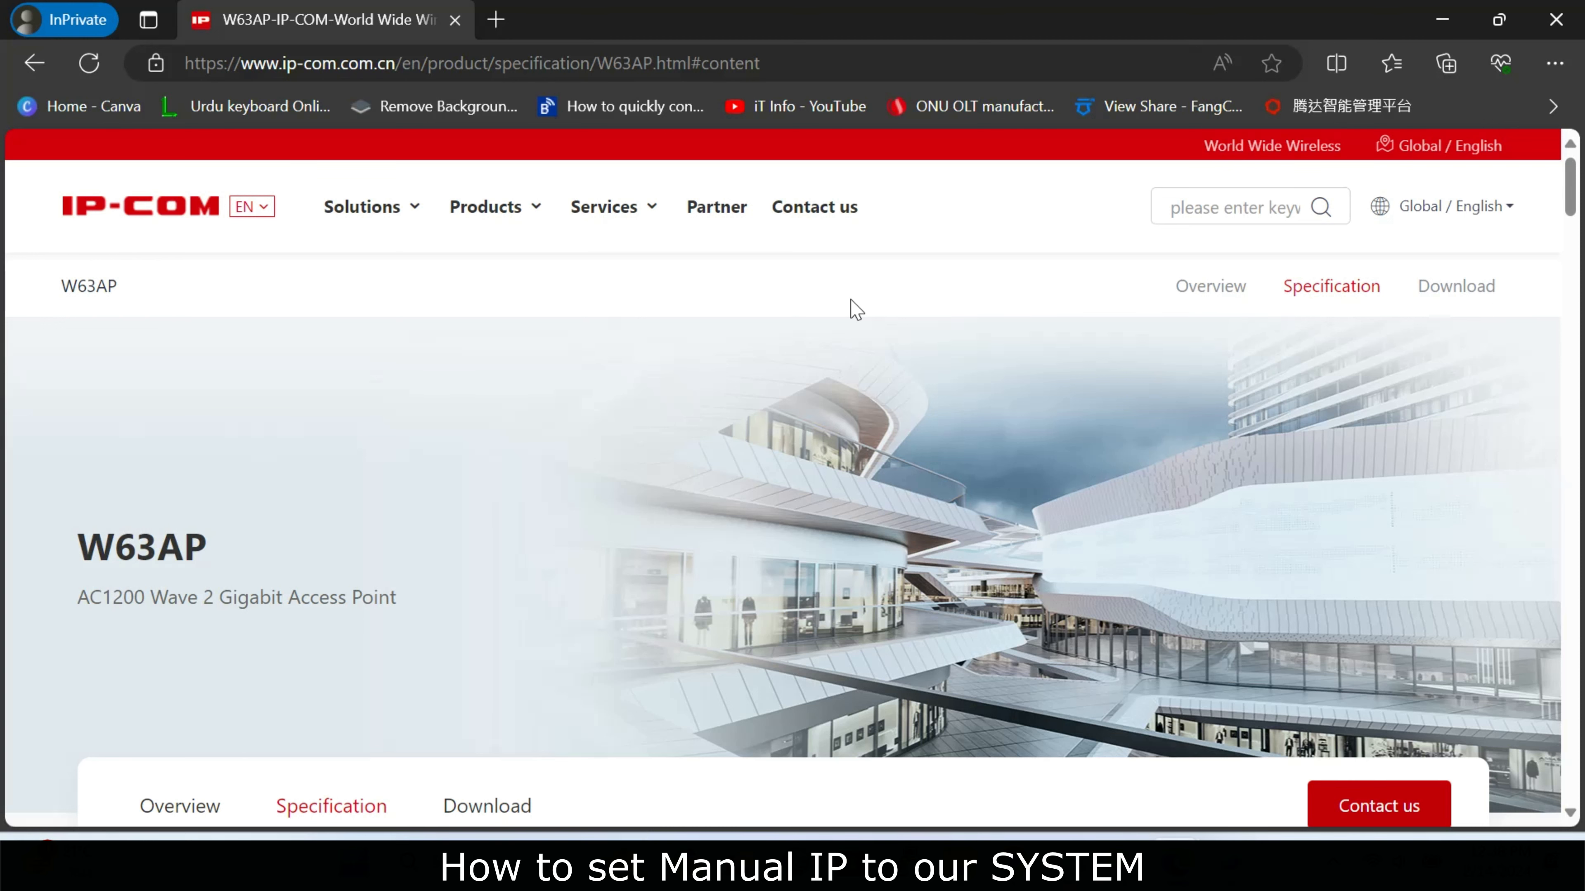
pyautogui.press('super+r')
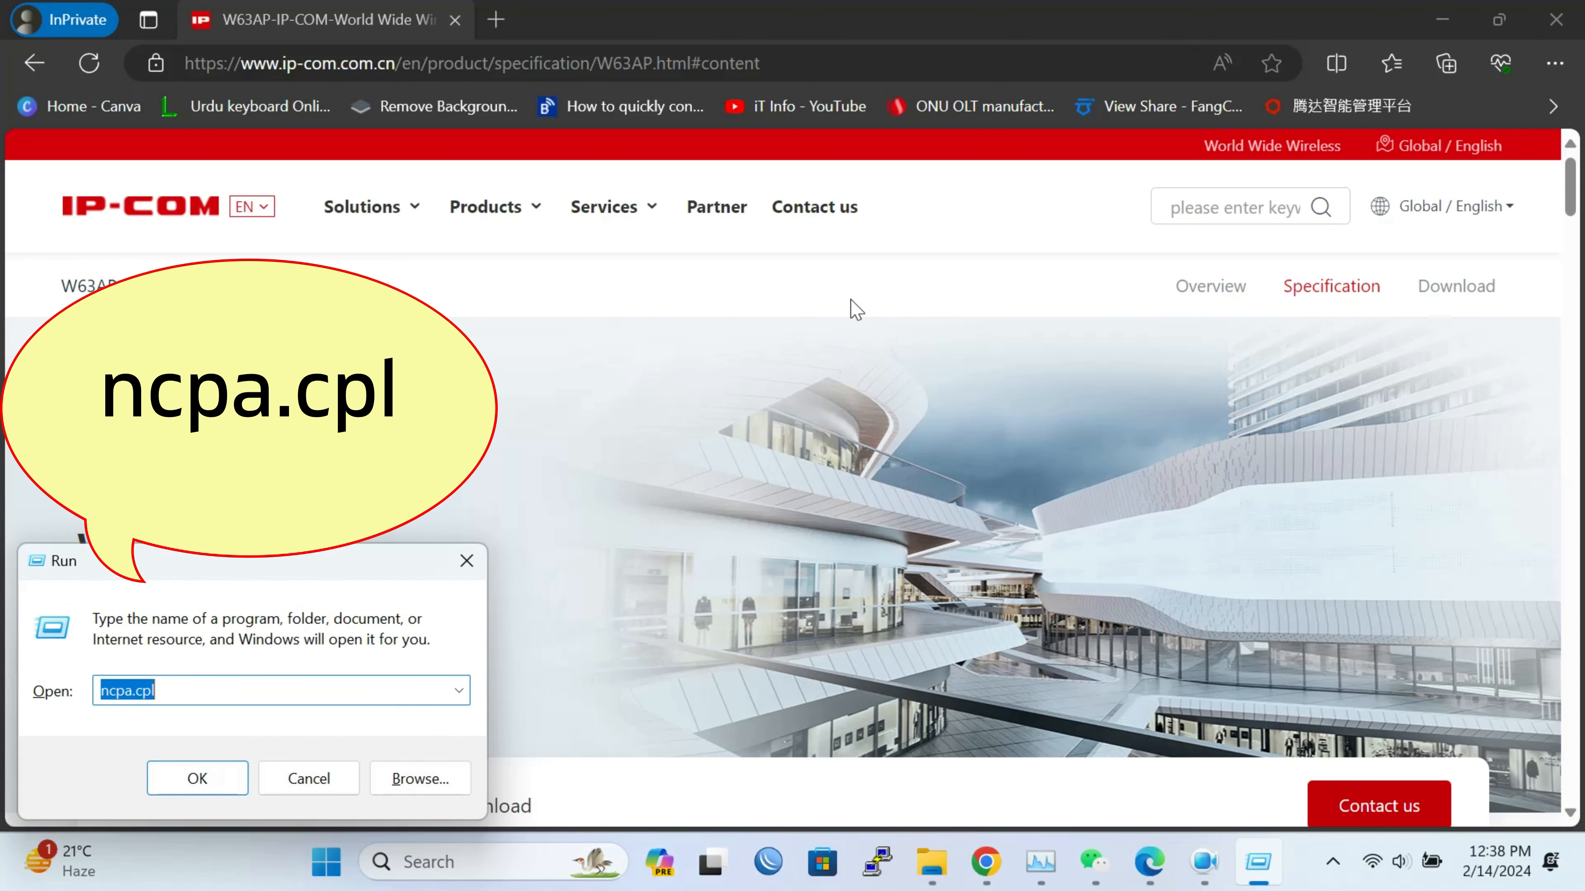
# Run ncpa.cpl and check the Ethernet adapter's current IPv4 address, 192.168.80.254
pyautogui.press('Return')
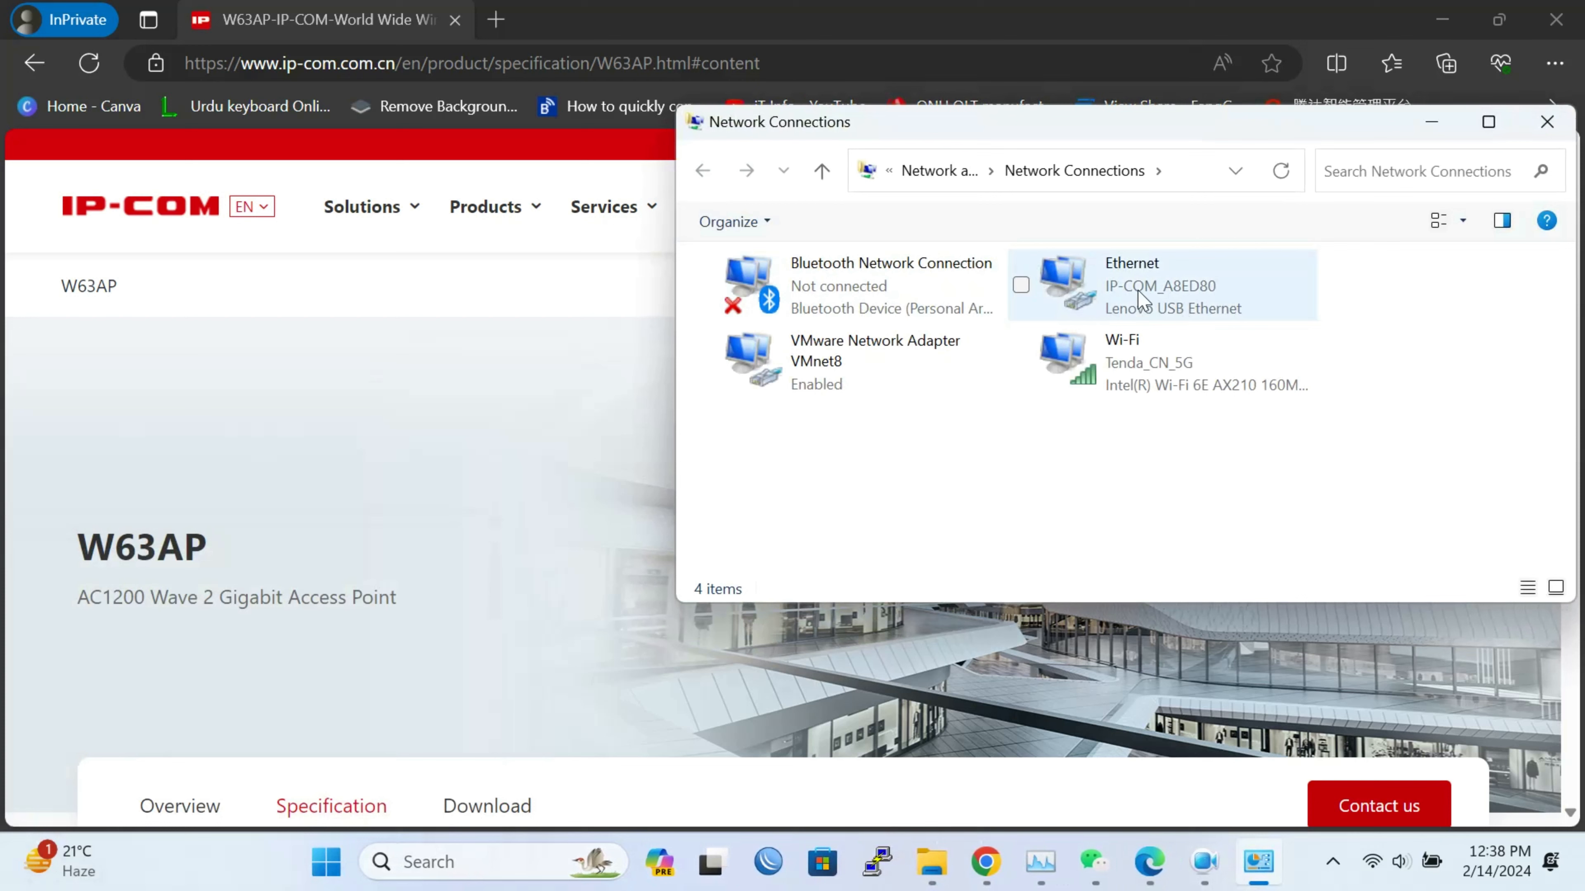
pyautogui.click(1175, 295)
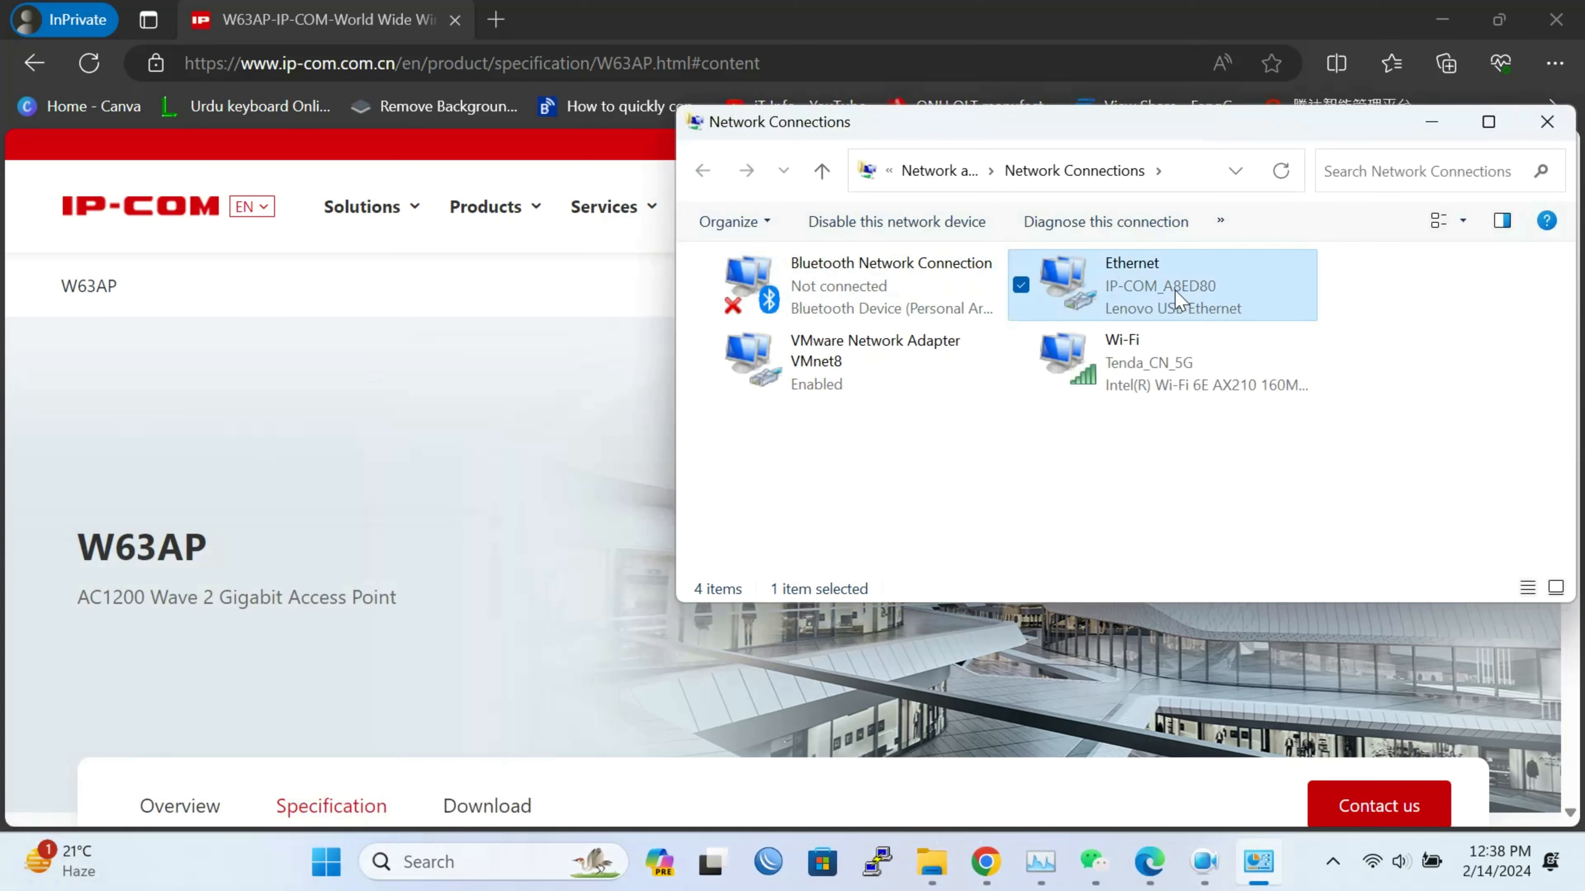
pyautogui.doubleClick(1175, 295)
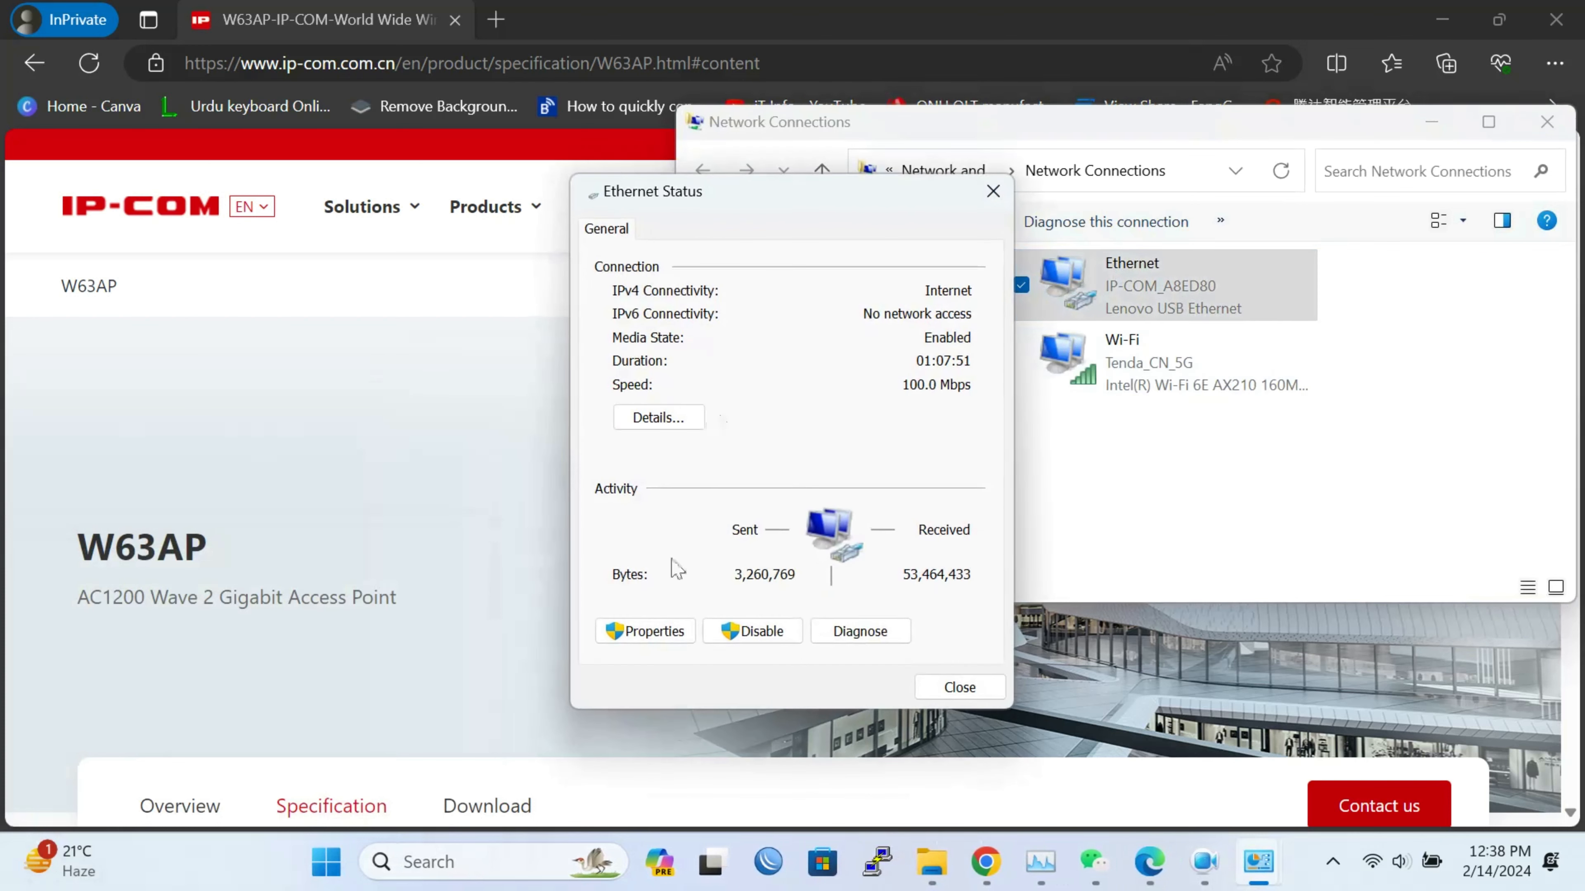
pyautogui.click(683, 425)
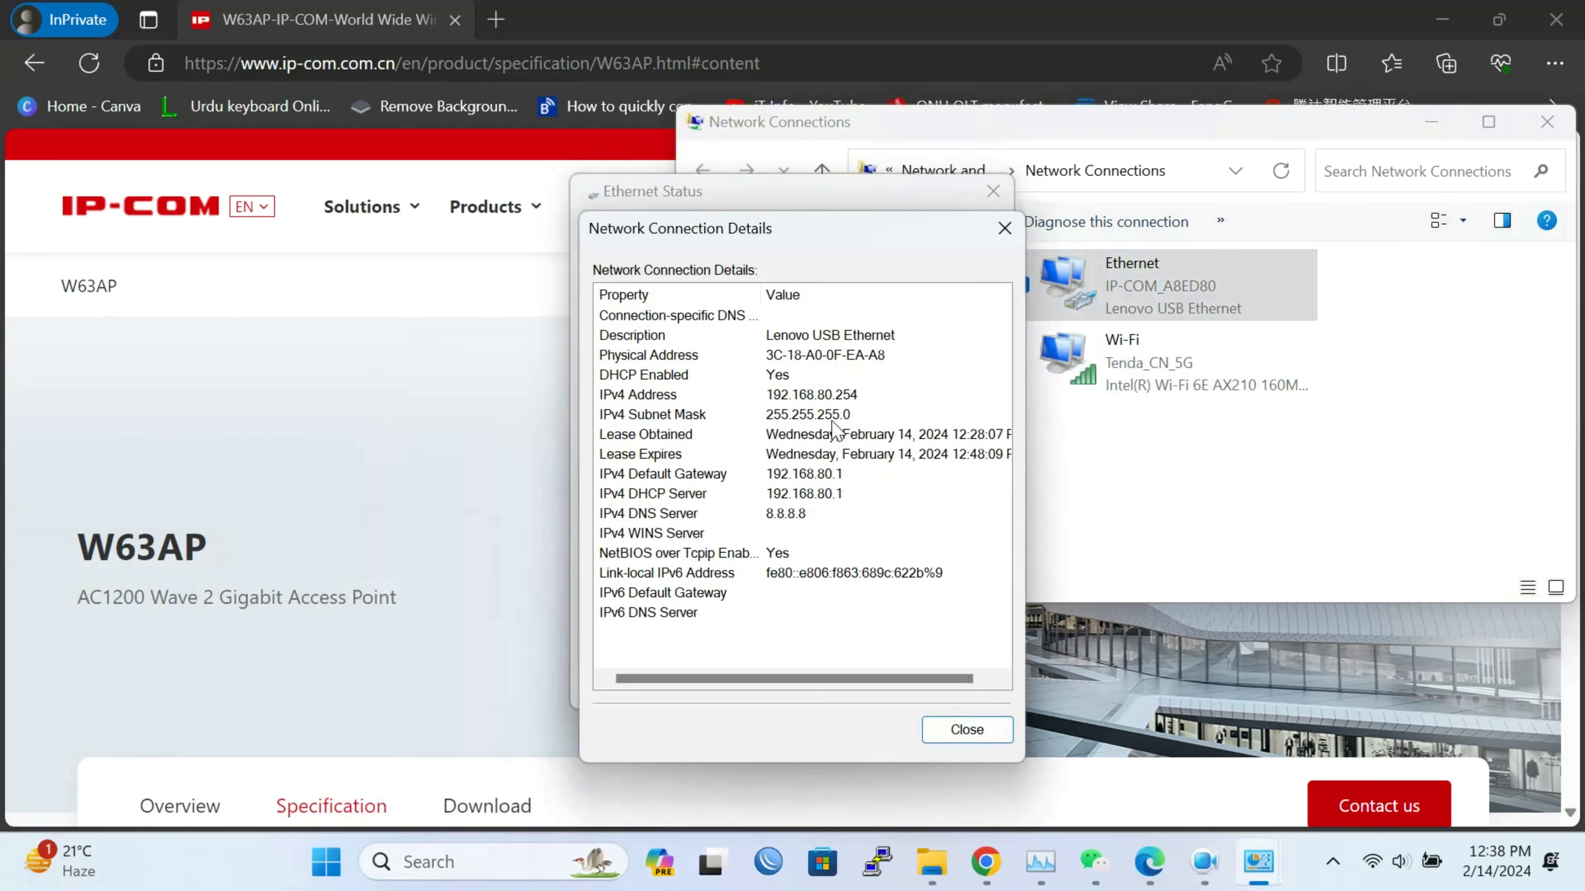
pyautogui.click(858, 400)
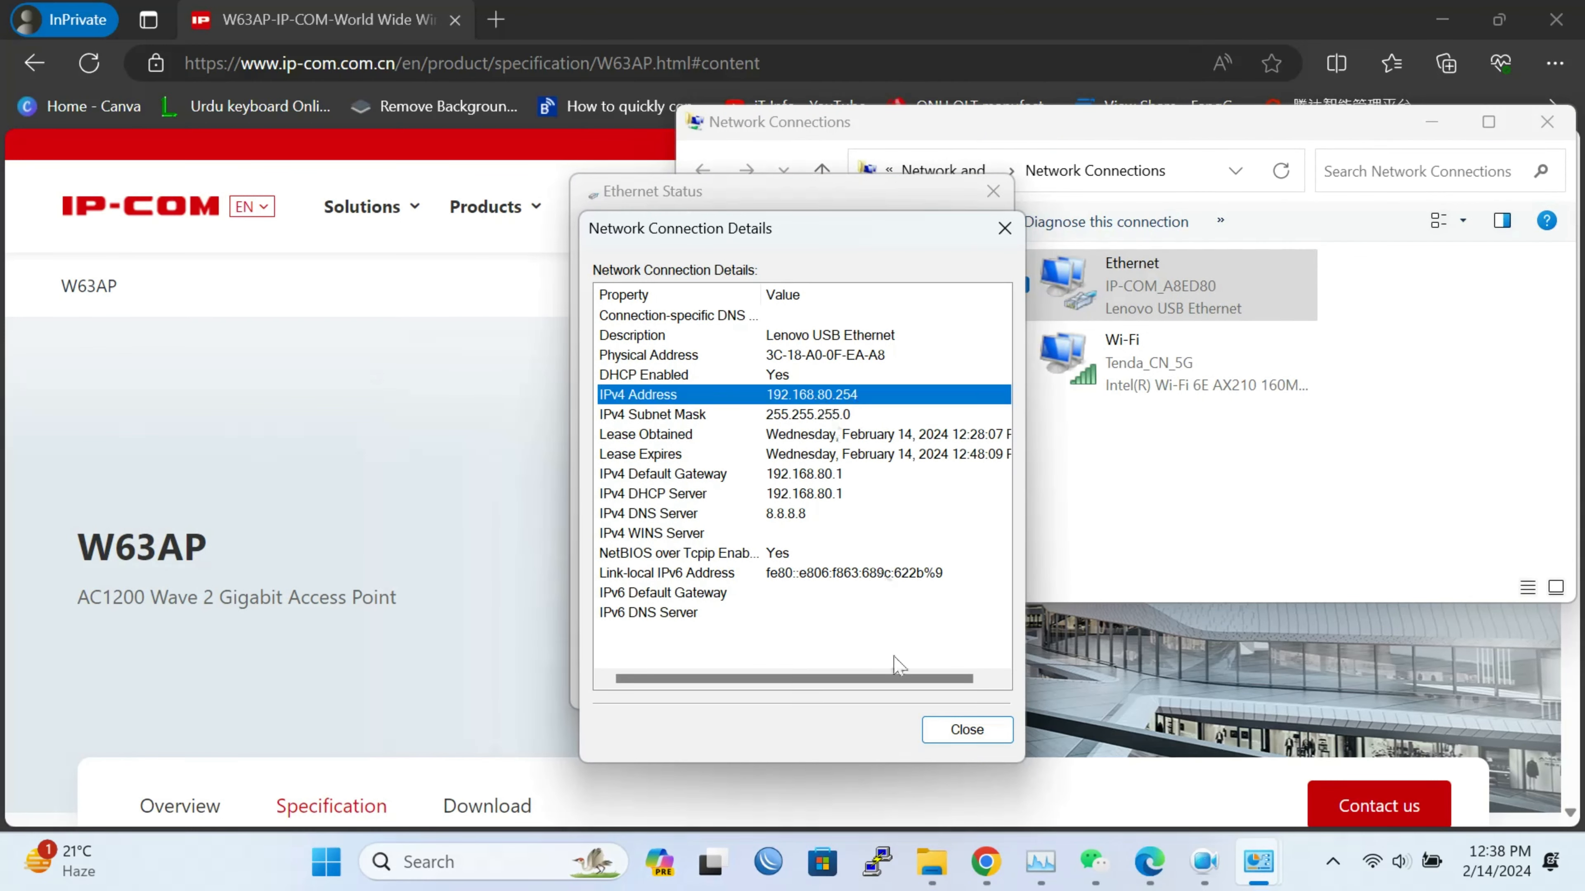
pyautogui.click(942, 731)
# Give the Ethernet adapter static IPv4 192.168.0.5 with subnet mask 255.255.255.0
pyautogui.click(655, 637)
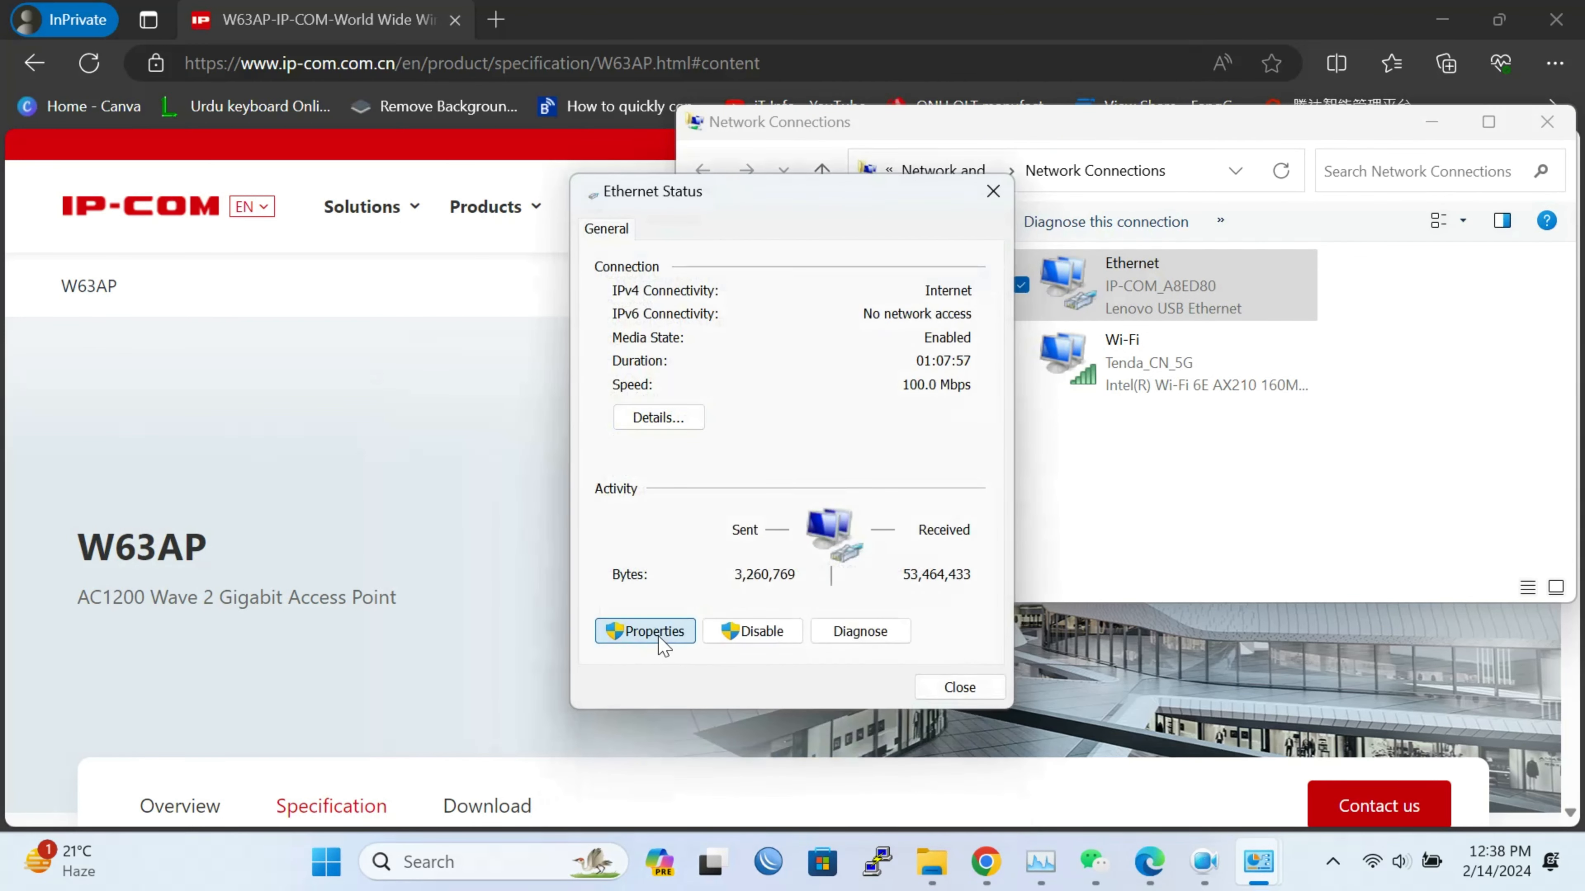
pyautogui.doubleClick(780, 517)
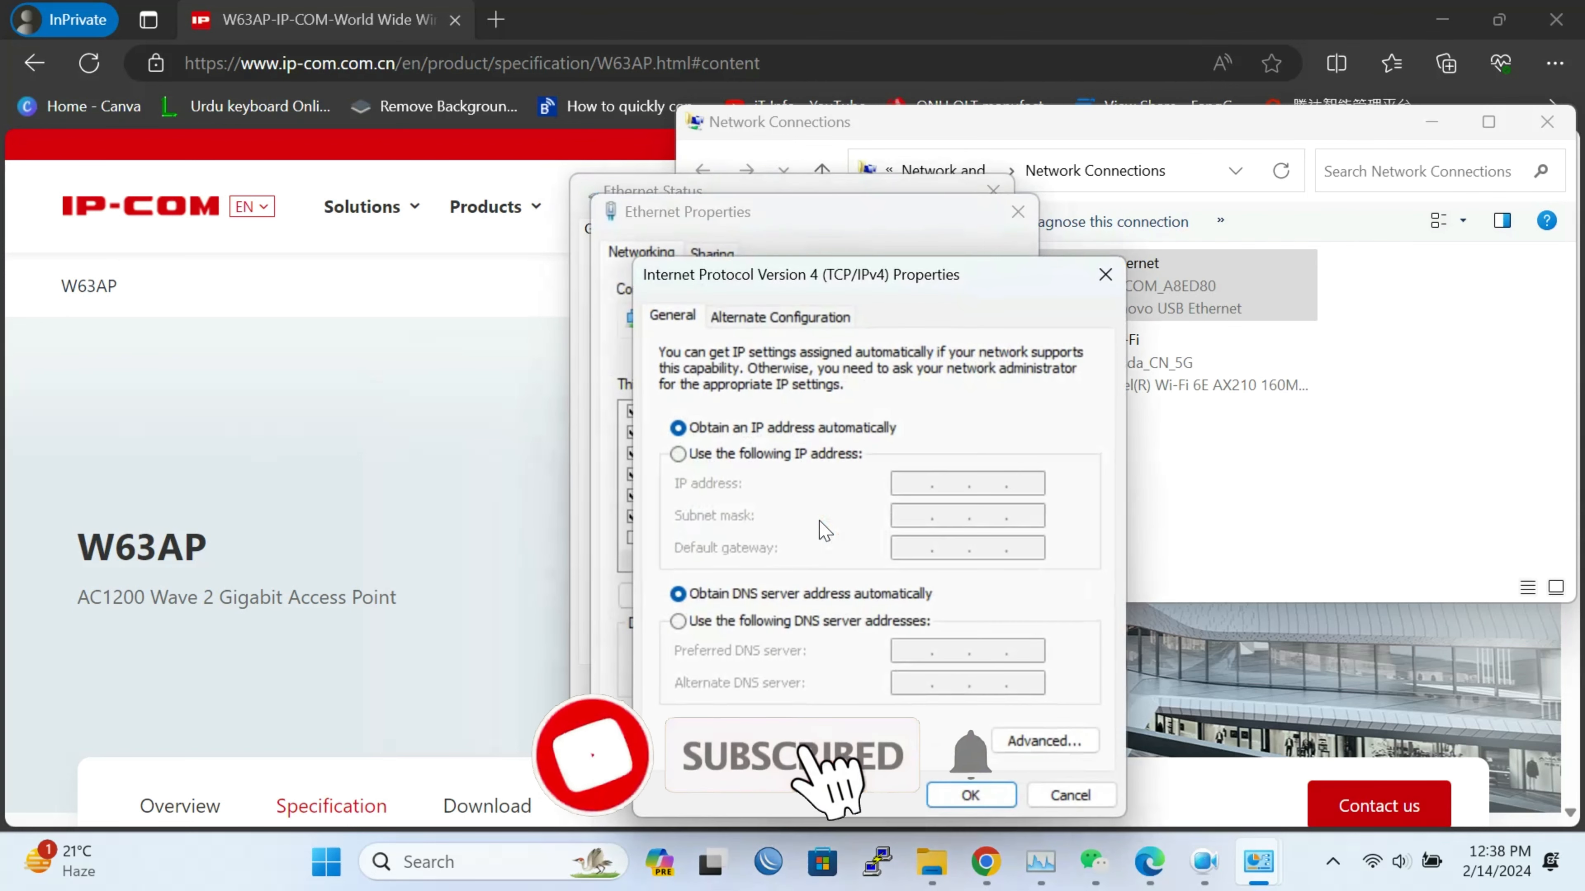
pyautogui.click(796, 460)
pyautogui.click(906, 482)
pyautogui.write('192.168.')
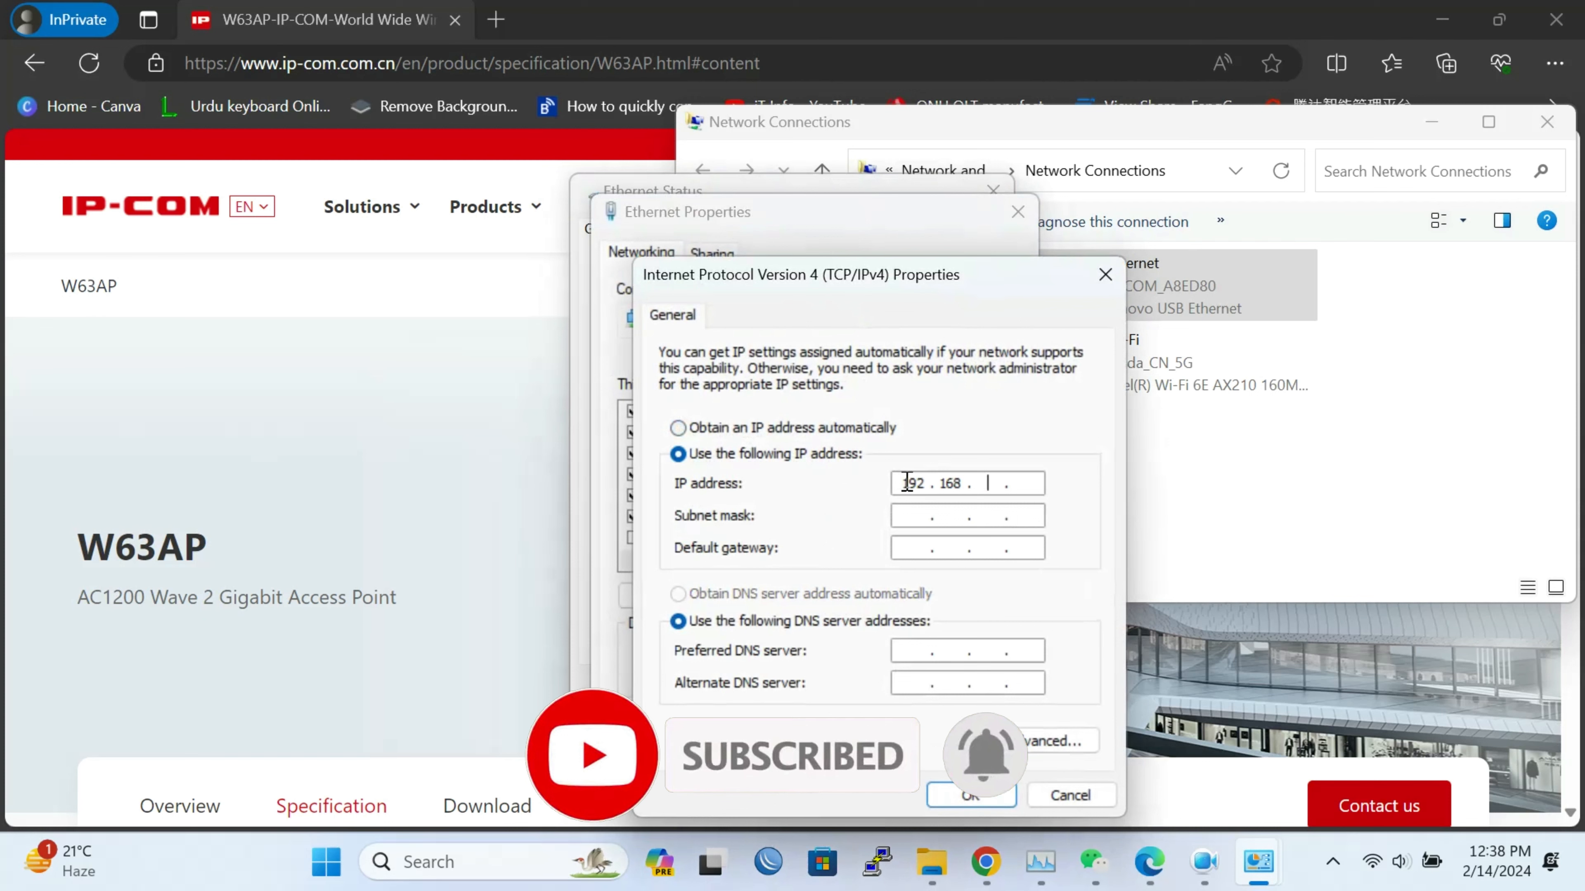
pyautogui.write('0.5')
pyautogui.press('Tab')
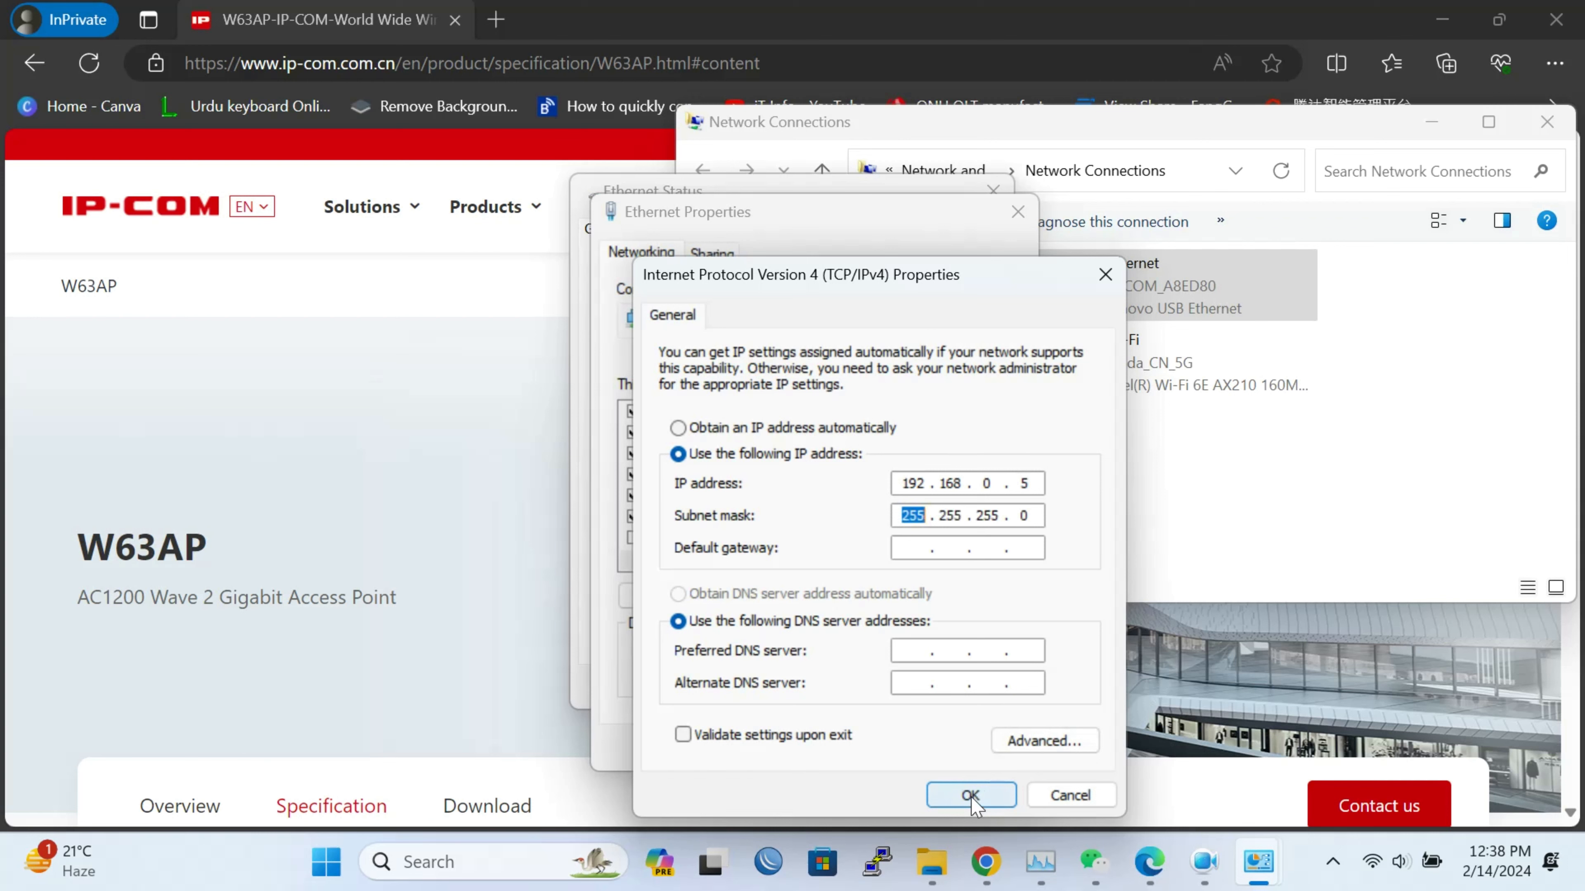
pyautogui.click(997, 798)
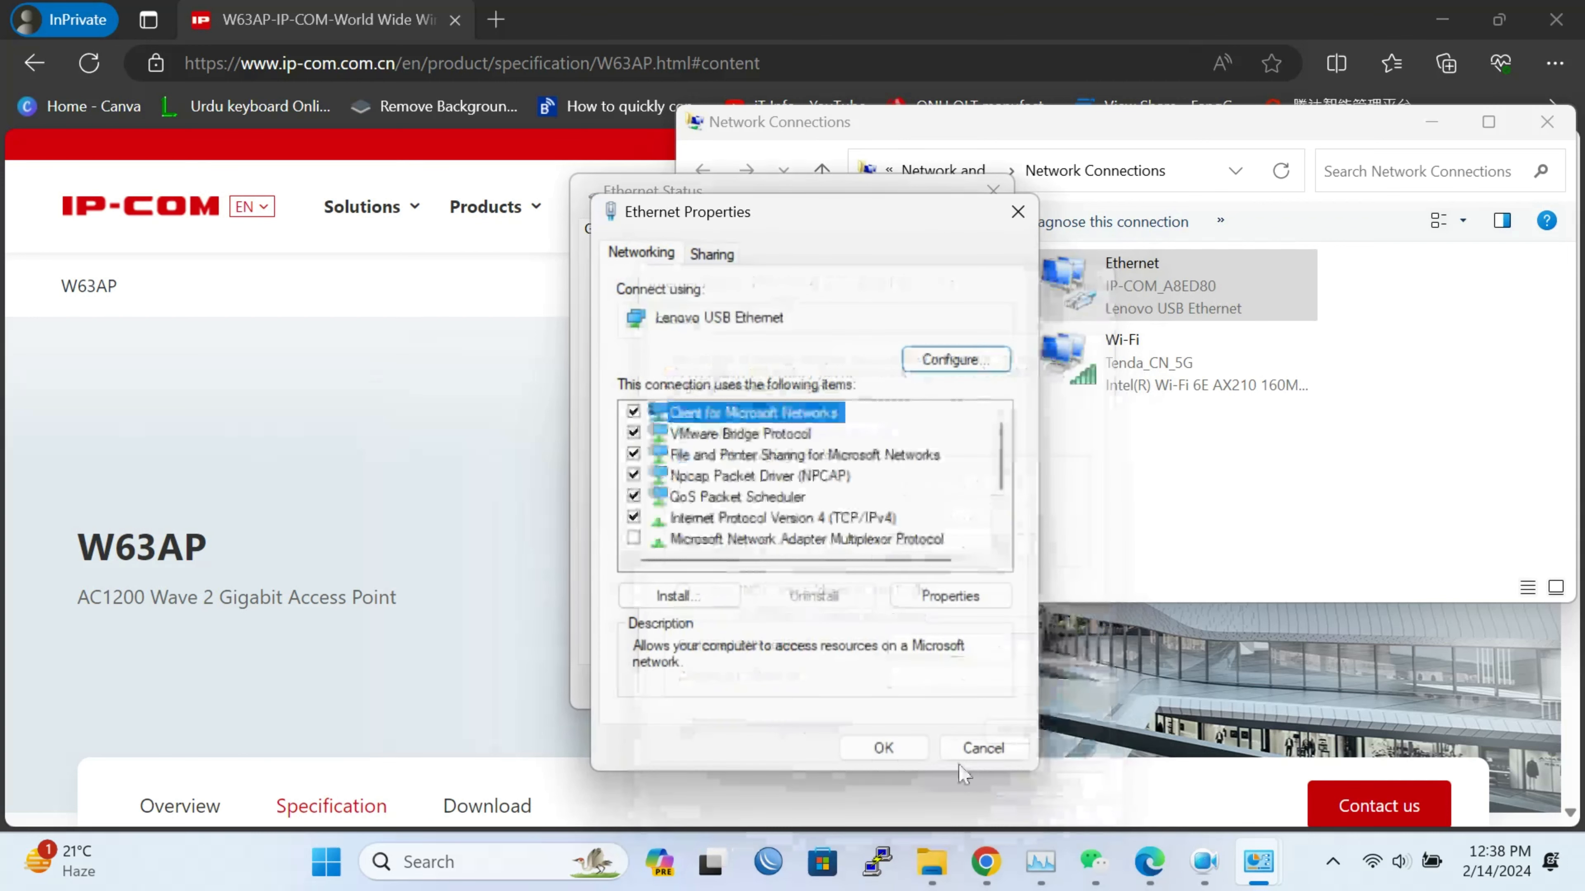
pyautogui.click(910, 747)
pyautogui.click(954, 680)
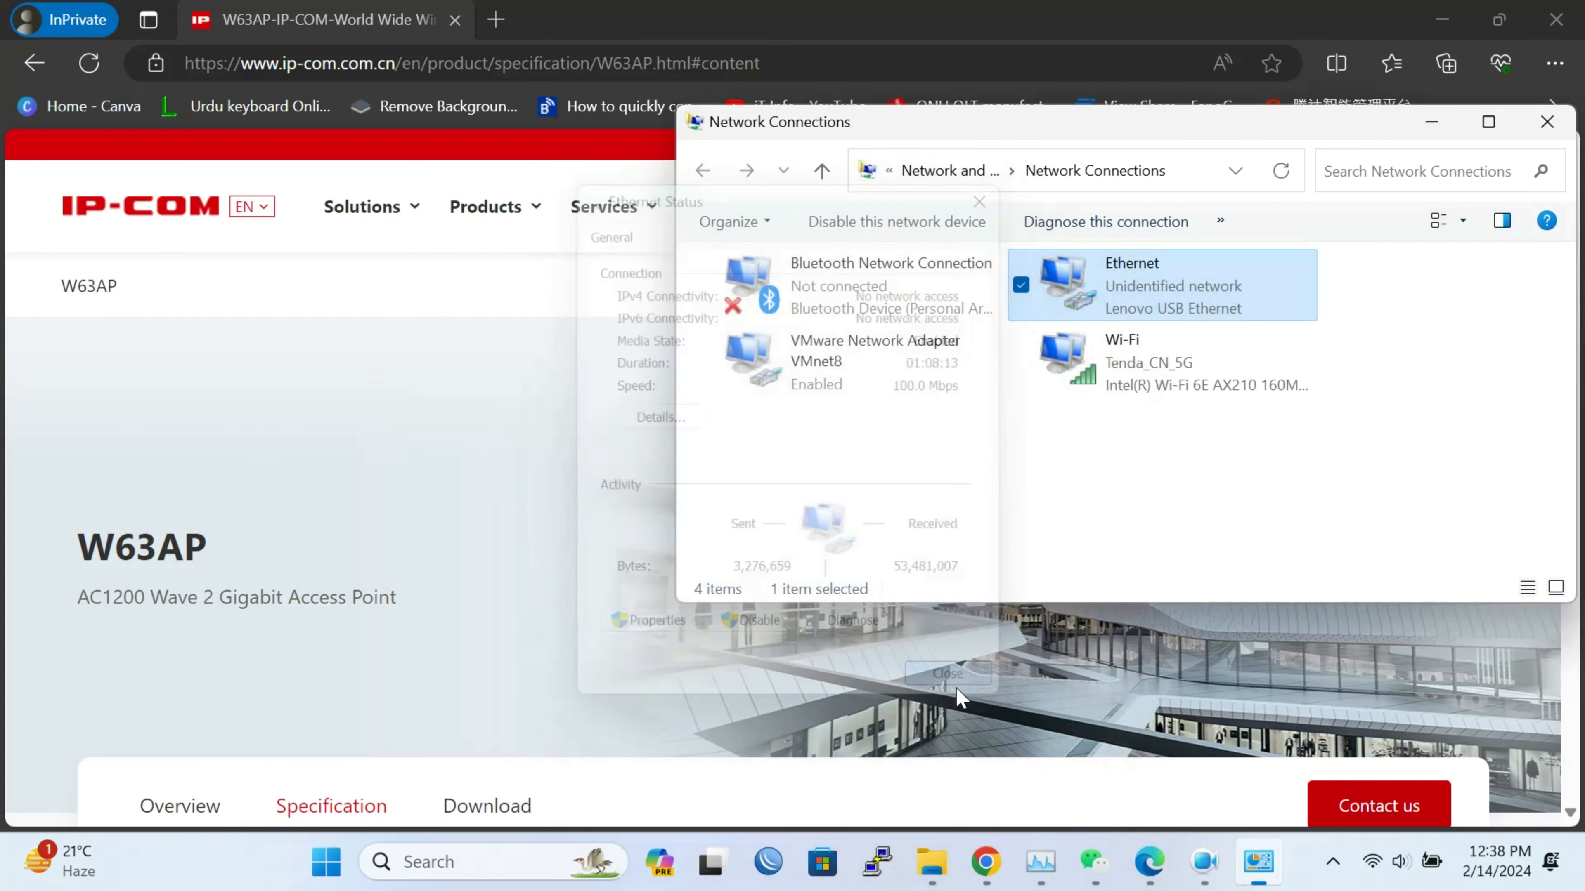
pyautogui.click(496, 20)
# Log in to the access point at 192.168.0.254 in a private tab using the default administrator credentials
pyautogui.click(496, 20)
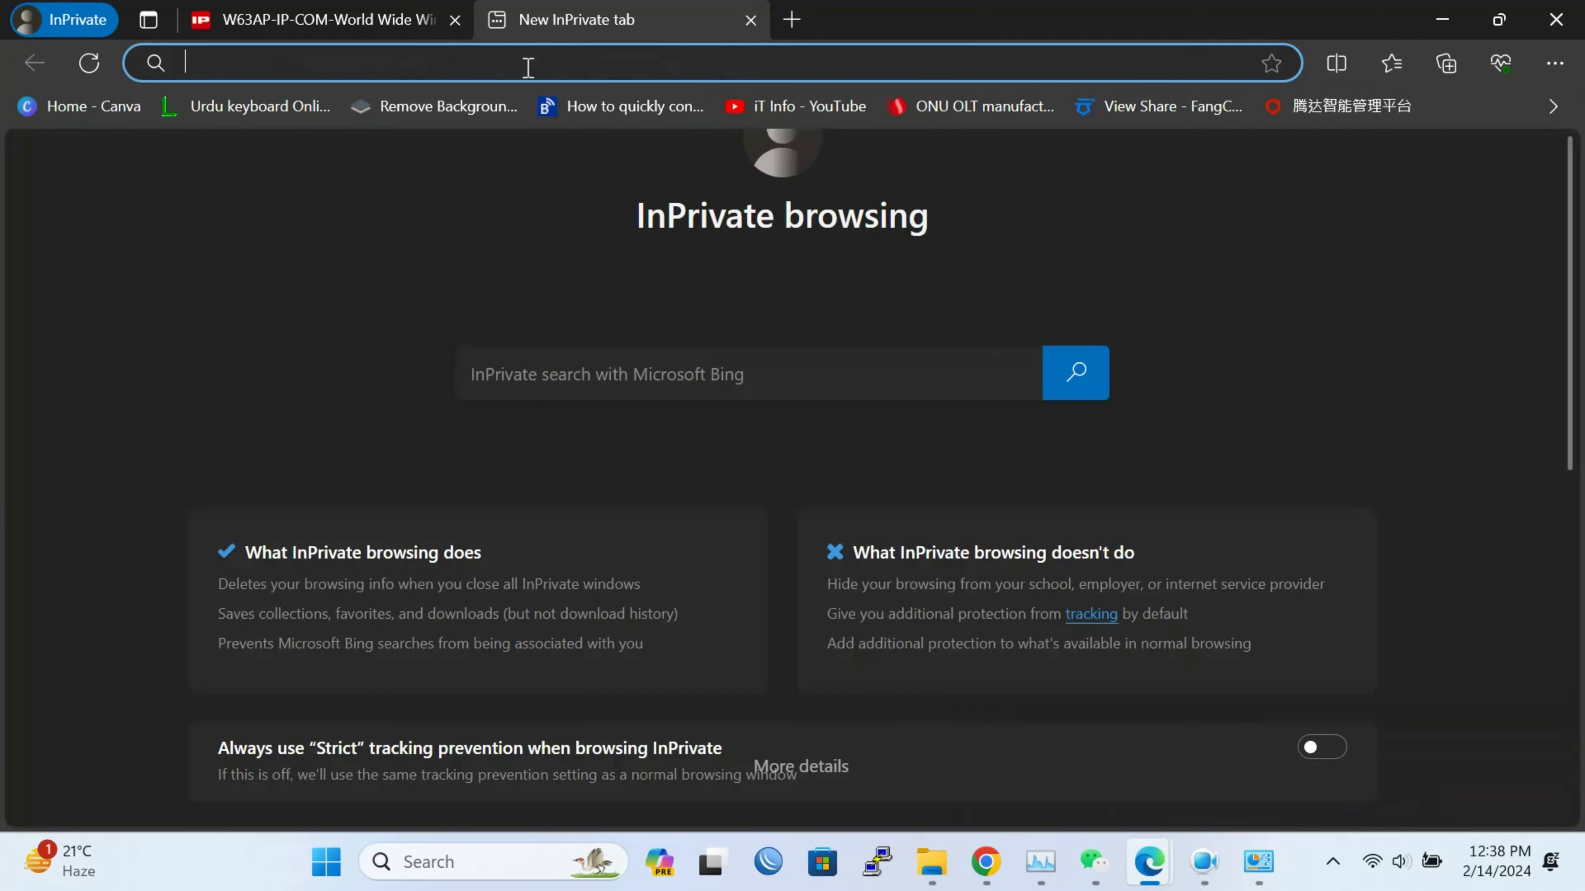
pyautogui.write('192.168.0.254')
pyautogui.press('Return')
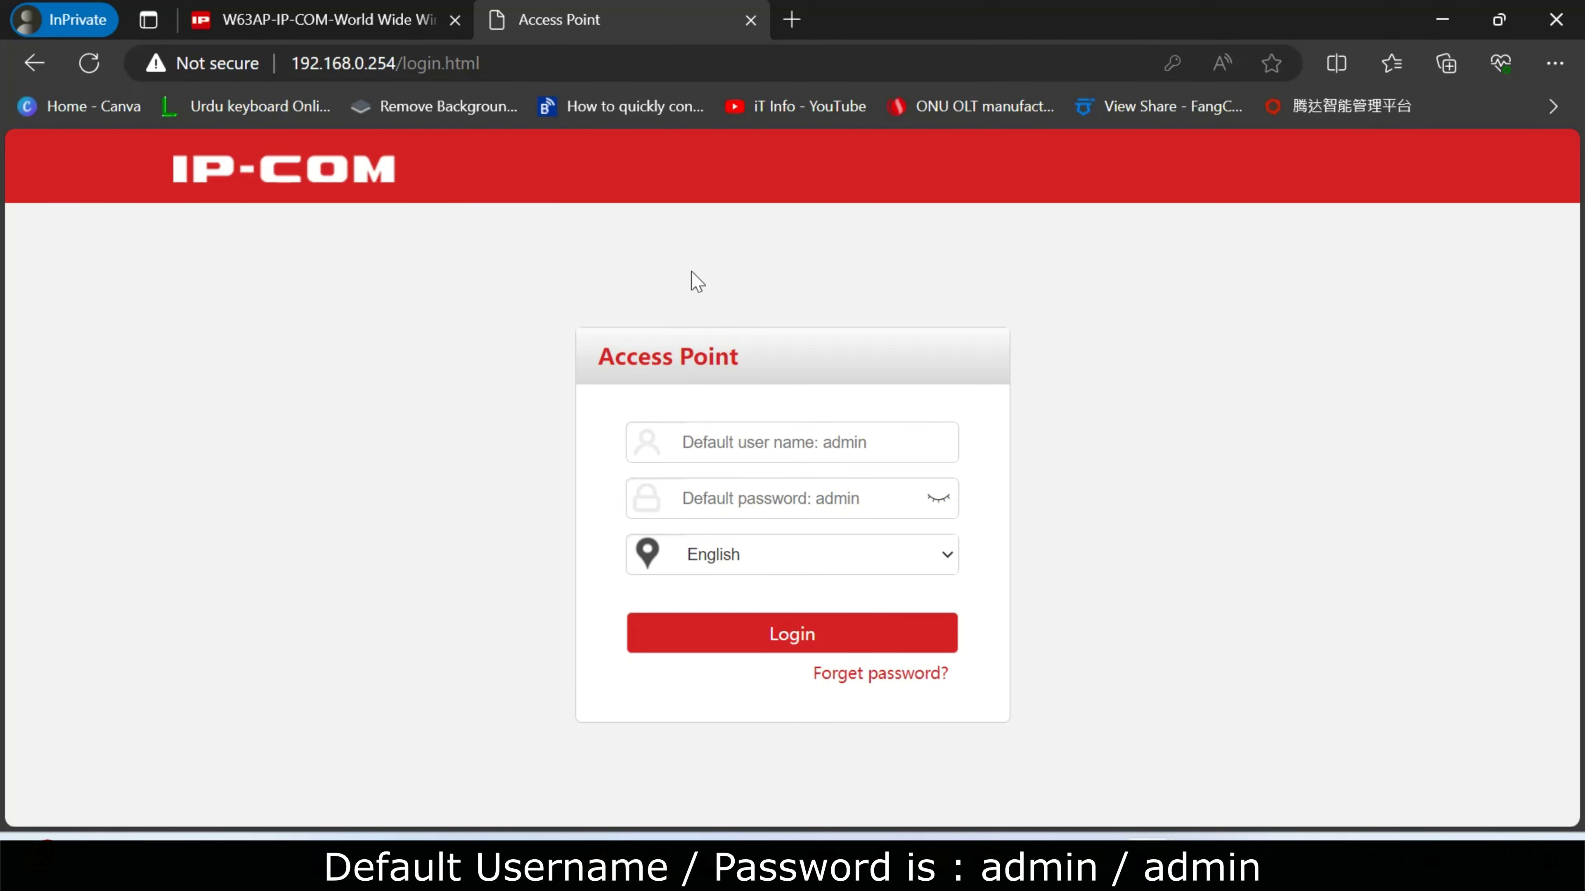
pyautogui.click(834, 431)
pyautogui.write('admin')
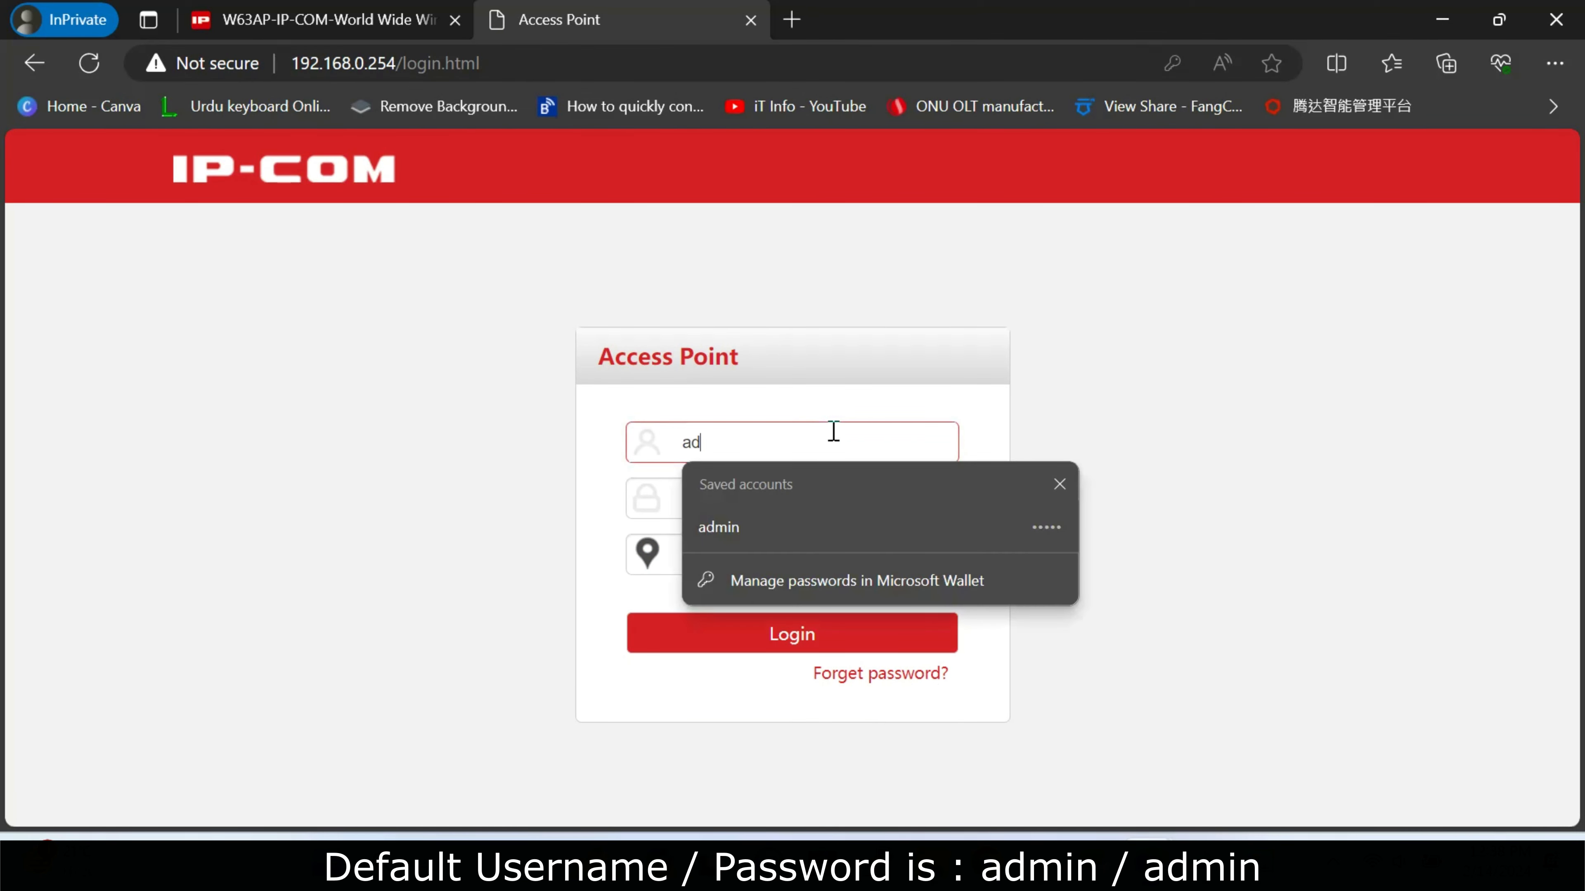
pyautogui.press('Tab')
pyautogui.write('admin')
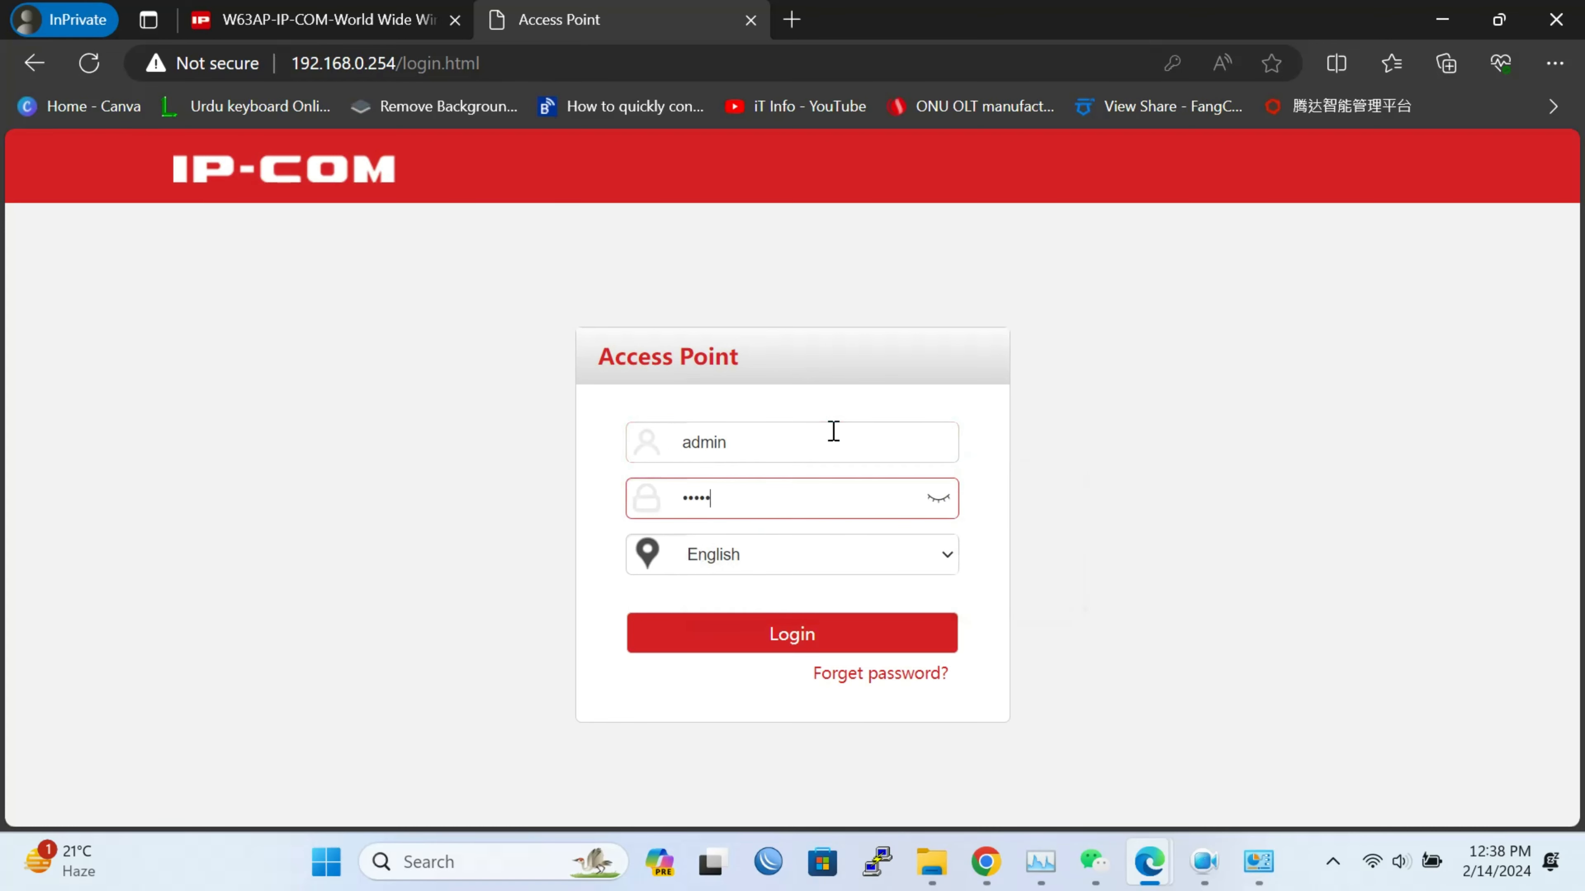
pyautogui.press('Return')
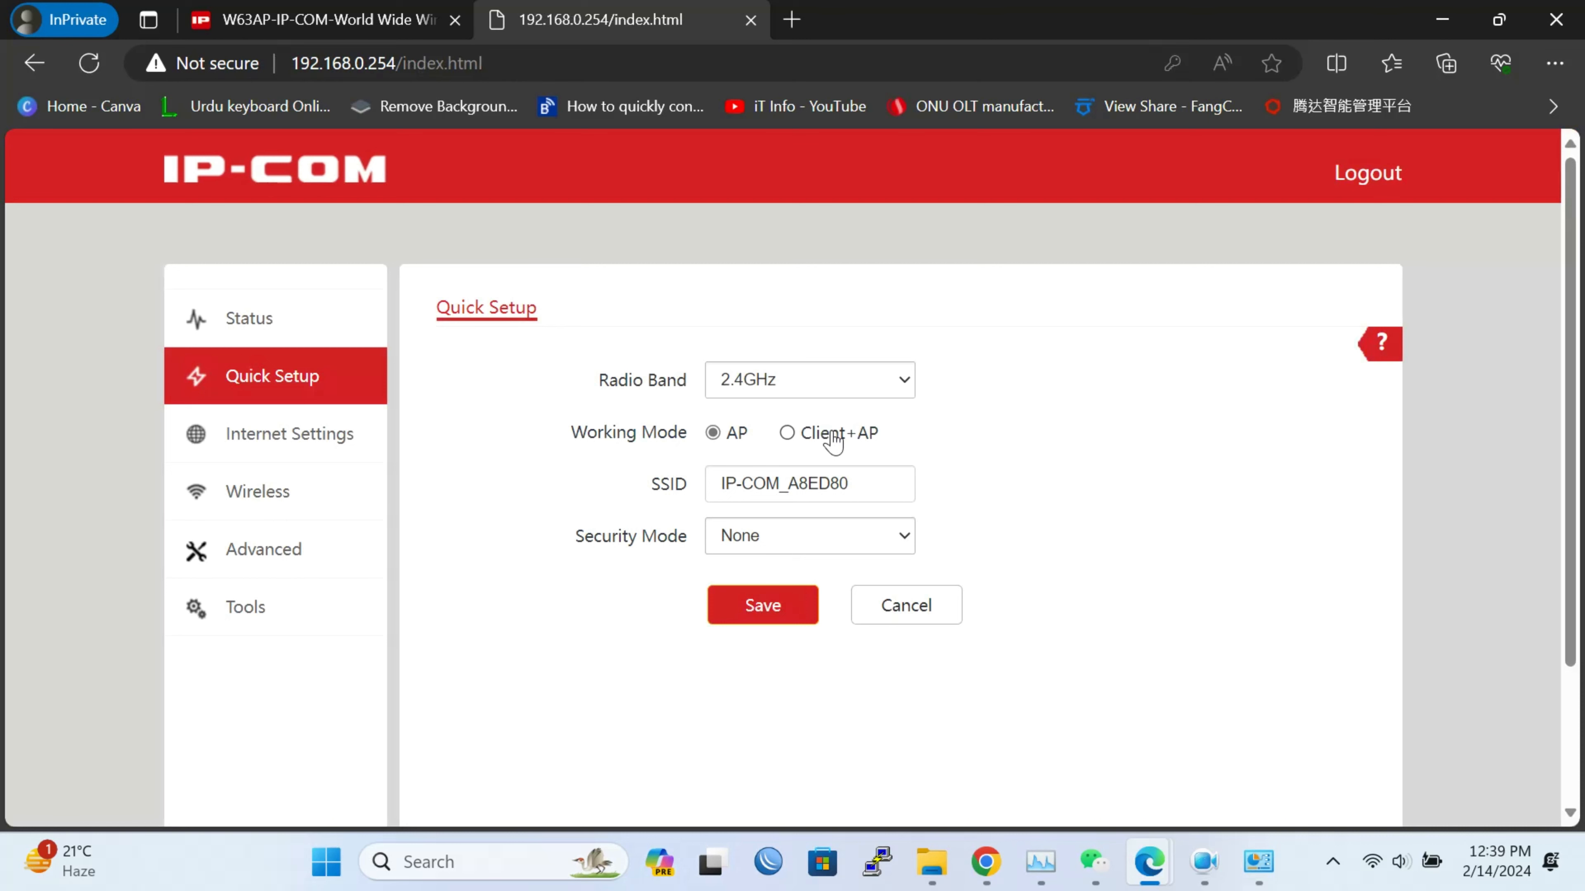
pyautogui.click(909, 387)
# Compare the 2.4GHz and 5GHz band options and security modes, settling on 2.4GHz
pyautogui.click(881, 435)
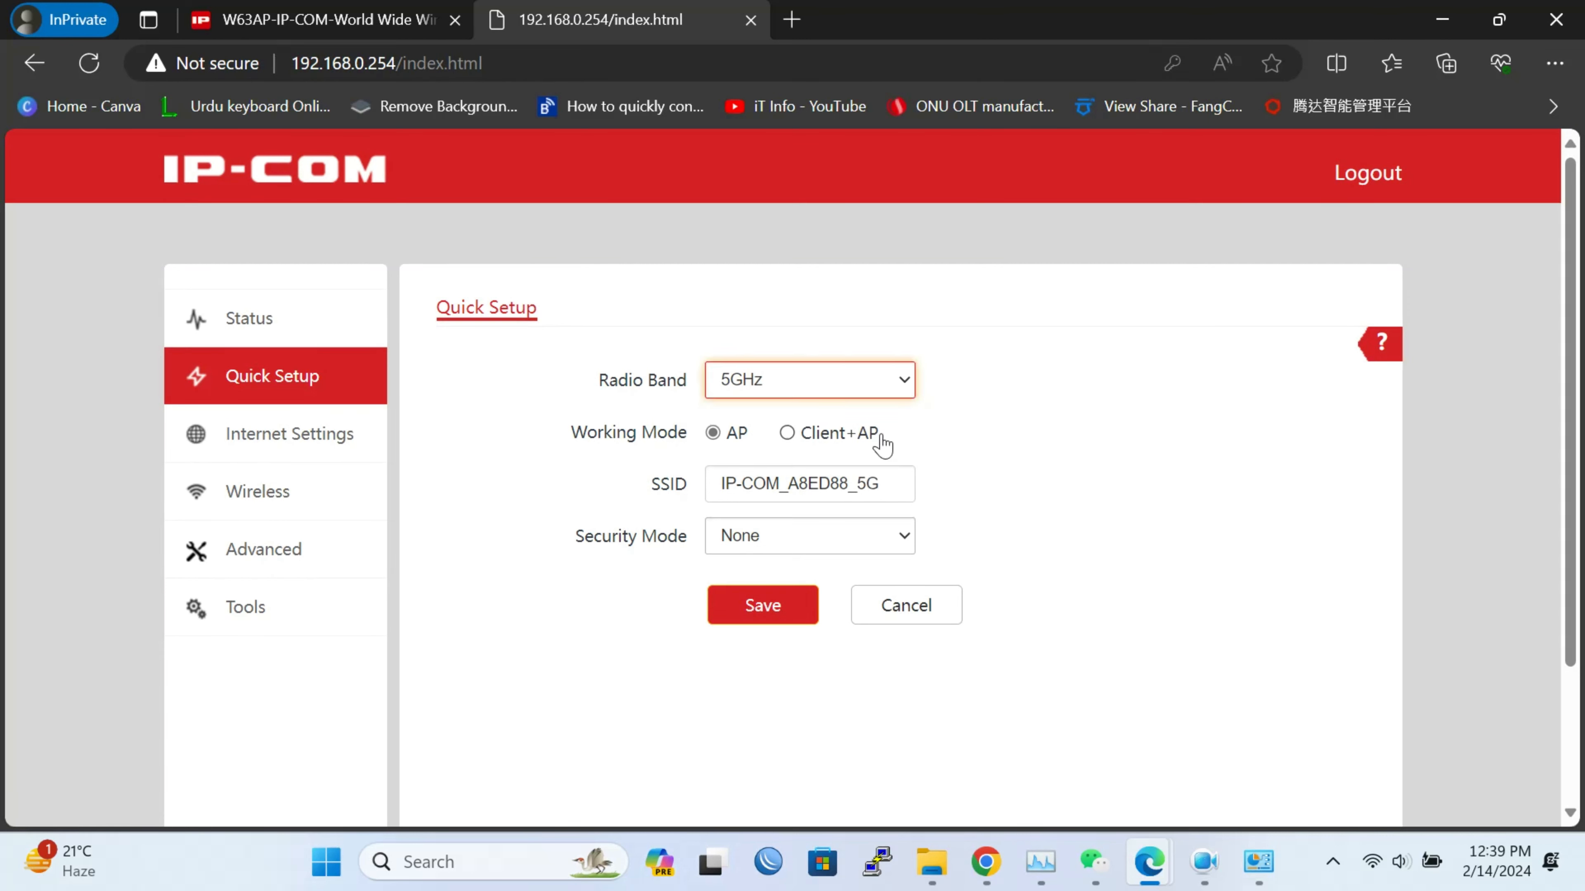
pyautogui.click(866, 389)
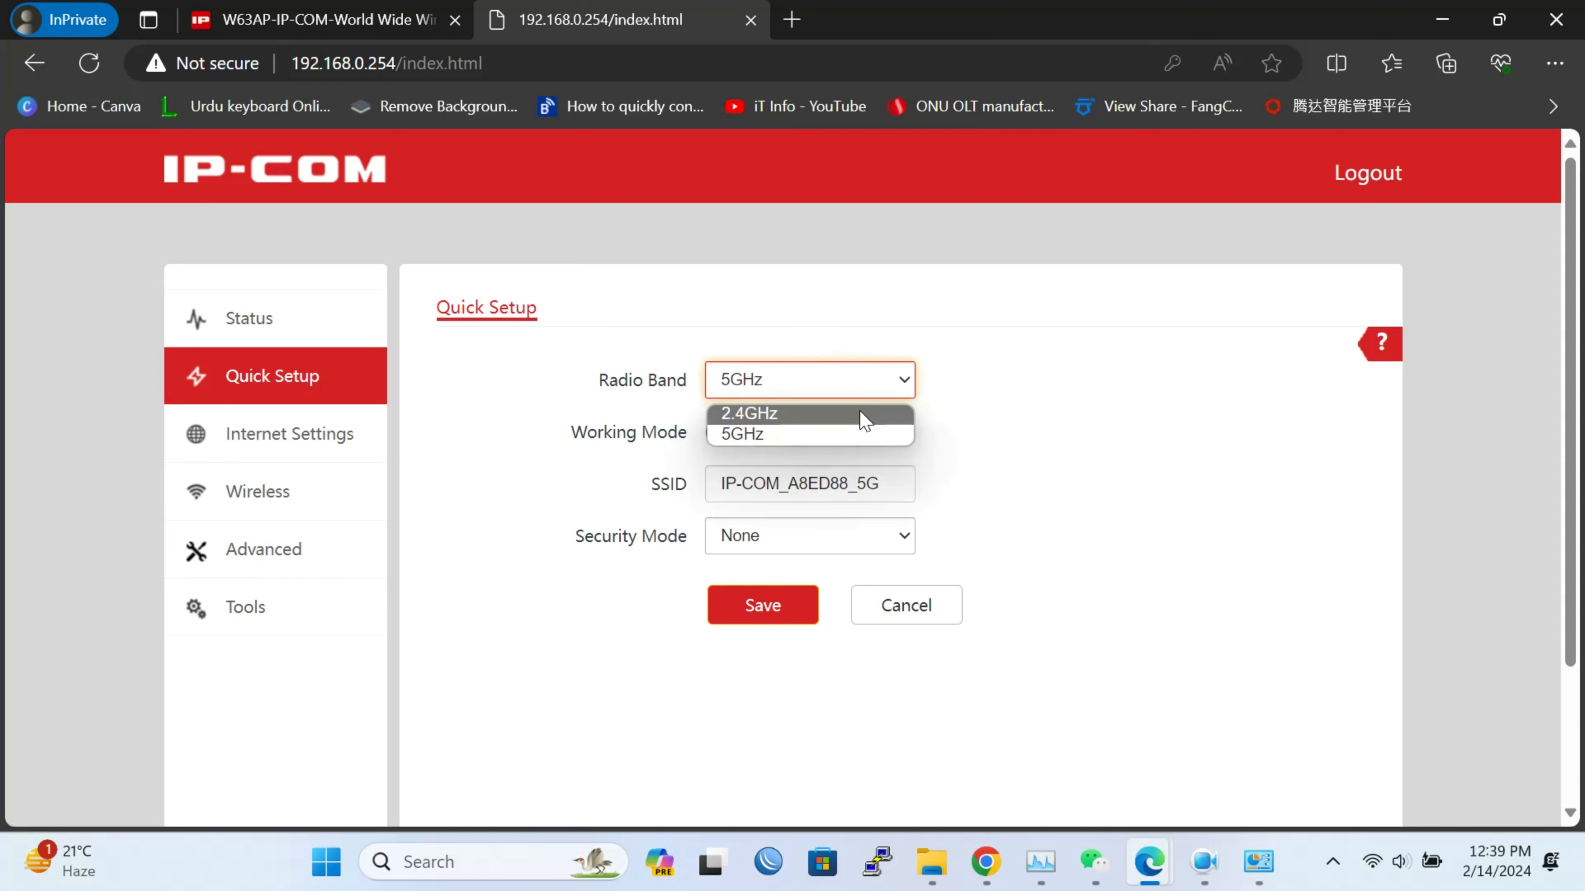
pyautogui.click(861, 415)
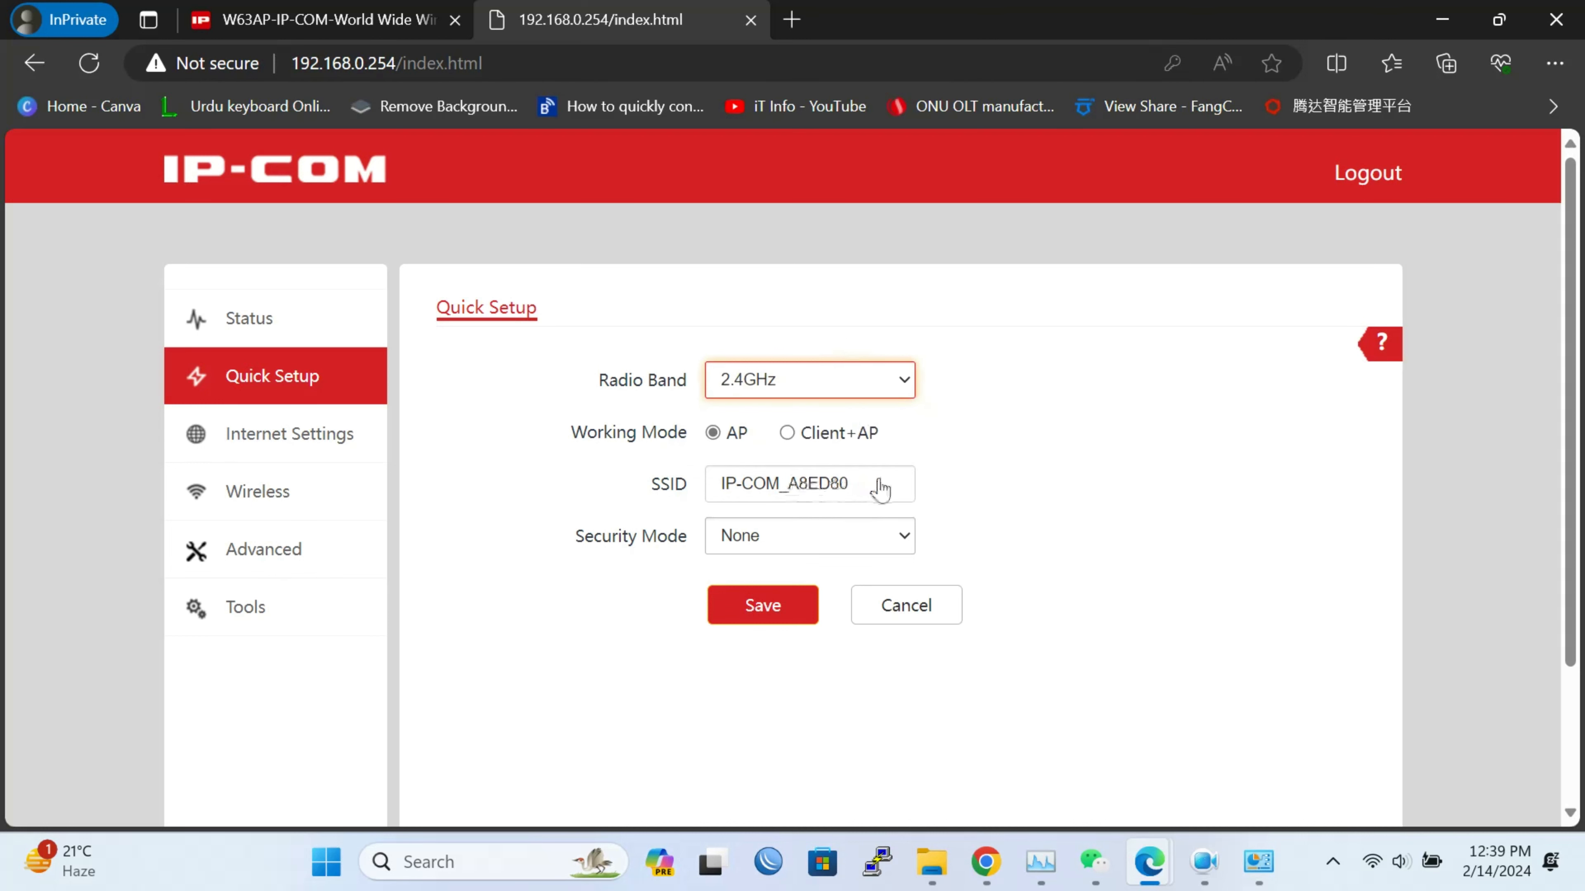
pyautogui.click(879, 390)
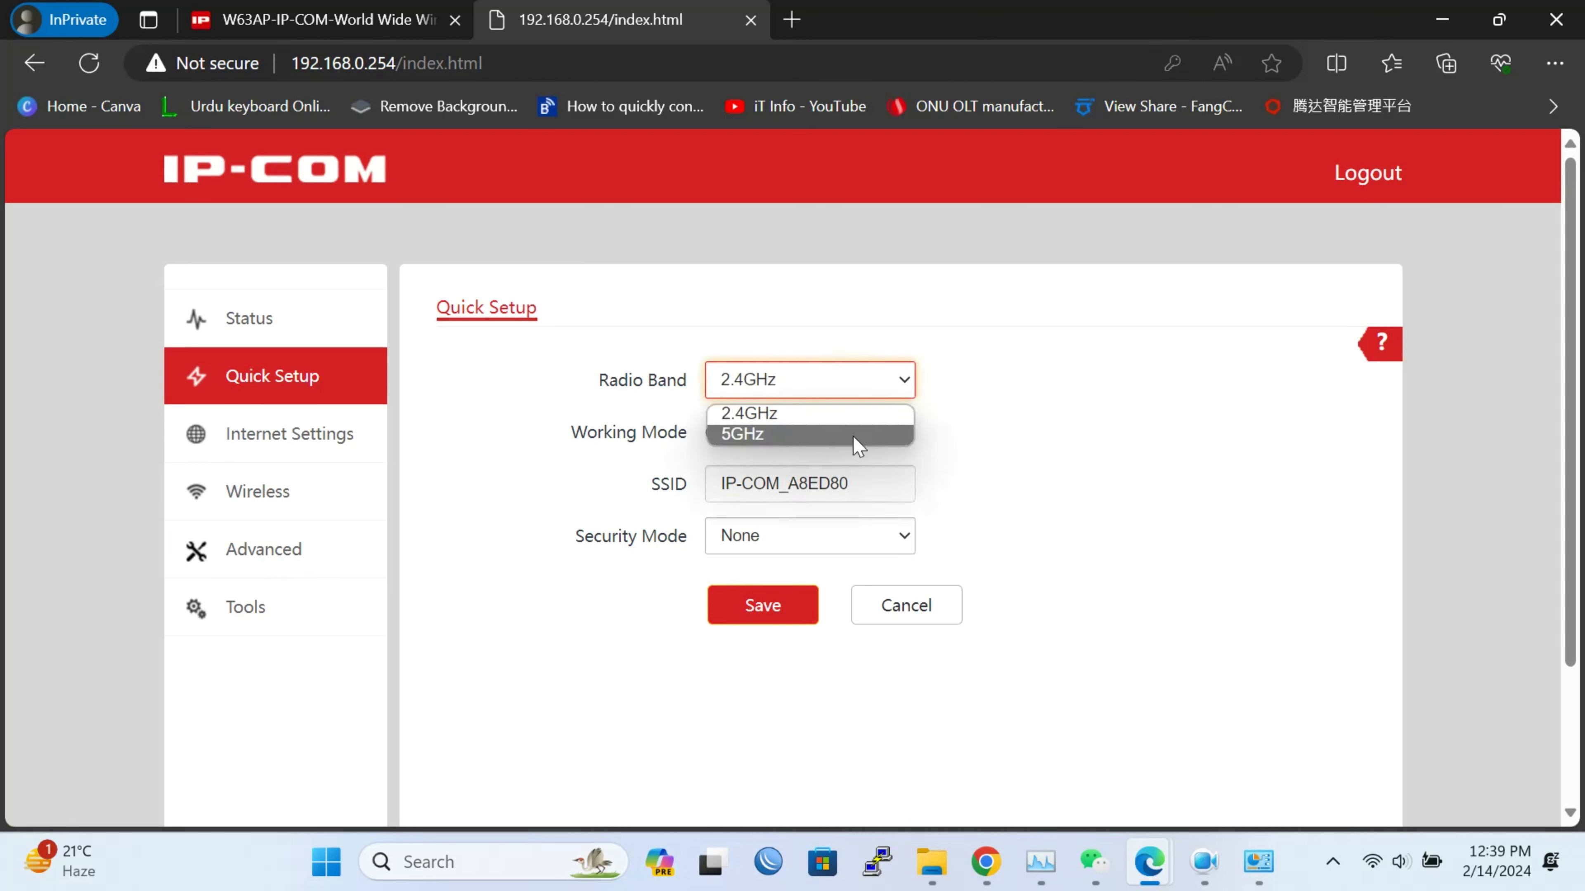
pyautogui.click(852, 441)
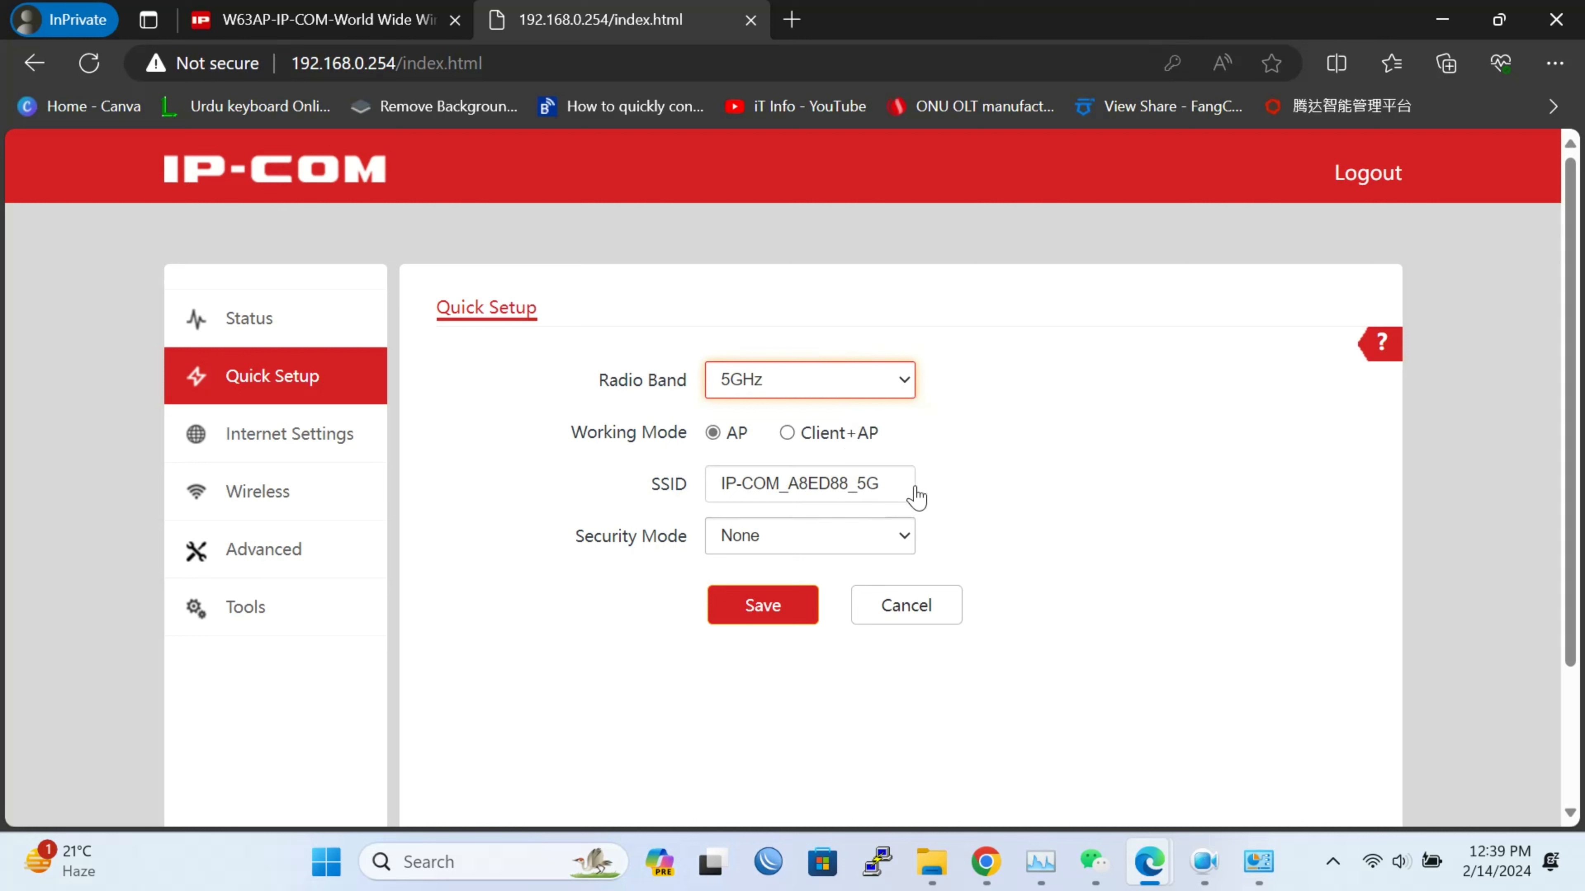
pyautogui.click(854, 542)
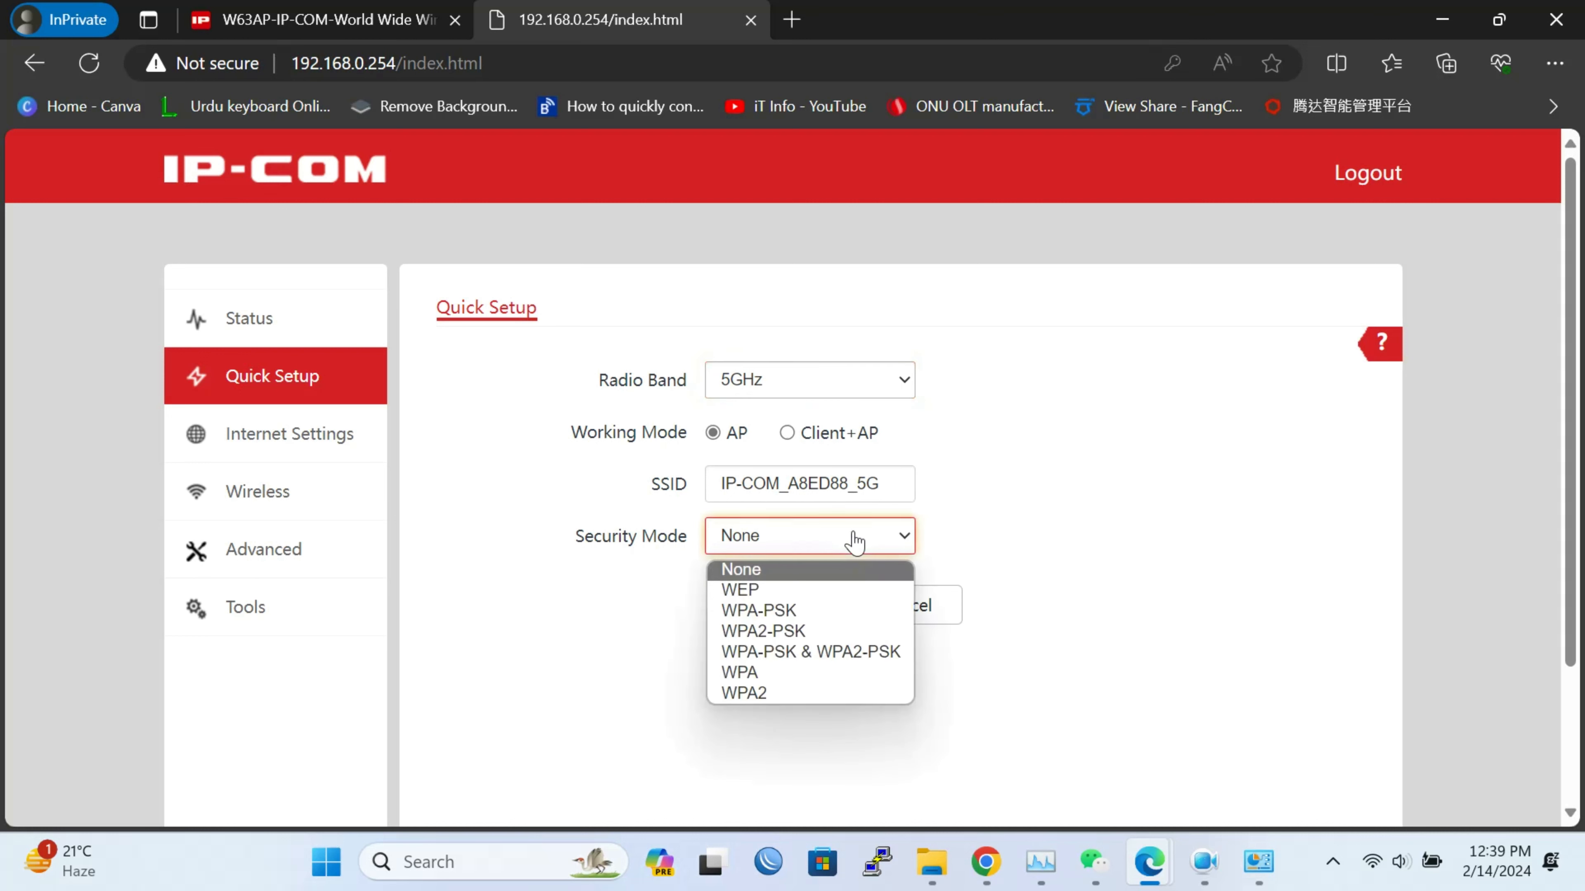
pyautogui.click(1038, 549)
pyautogui.click(879, 376)
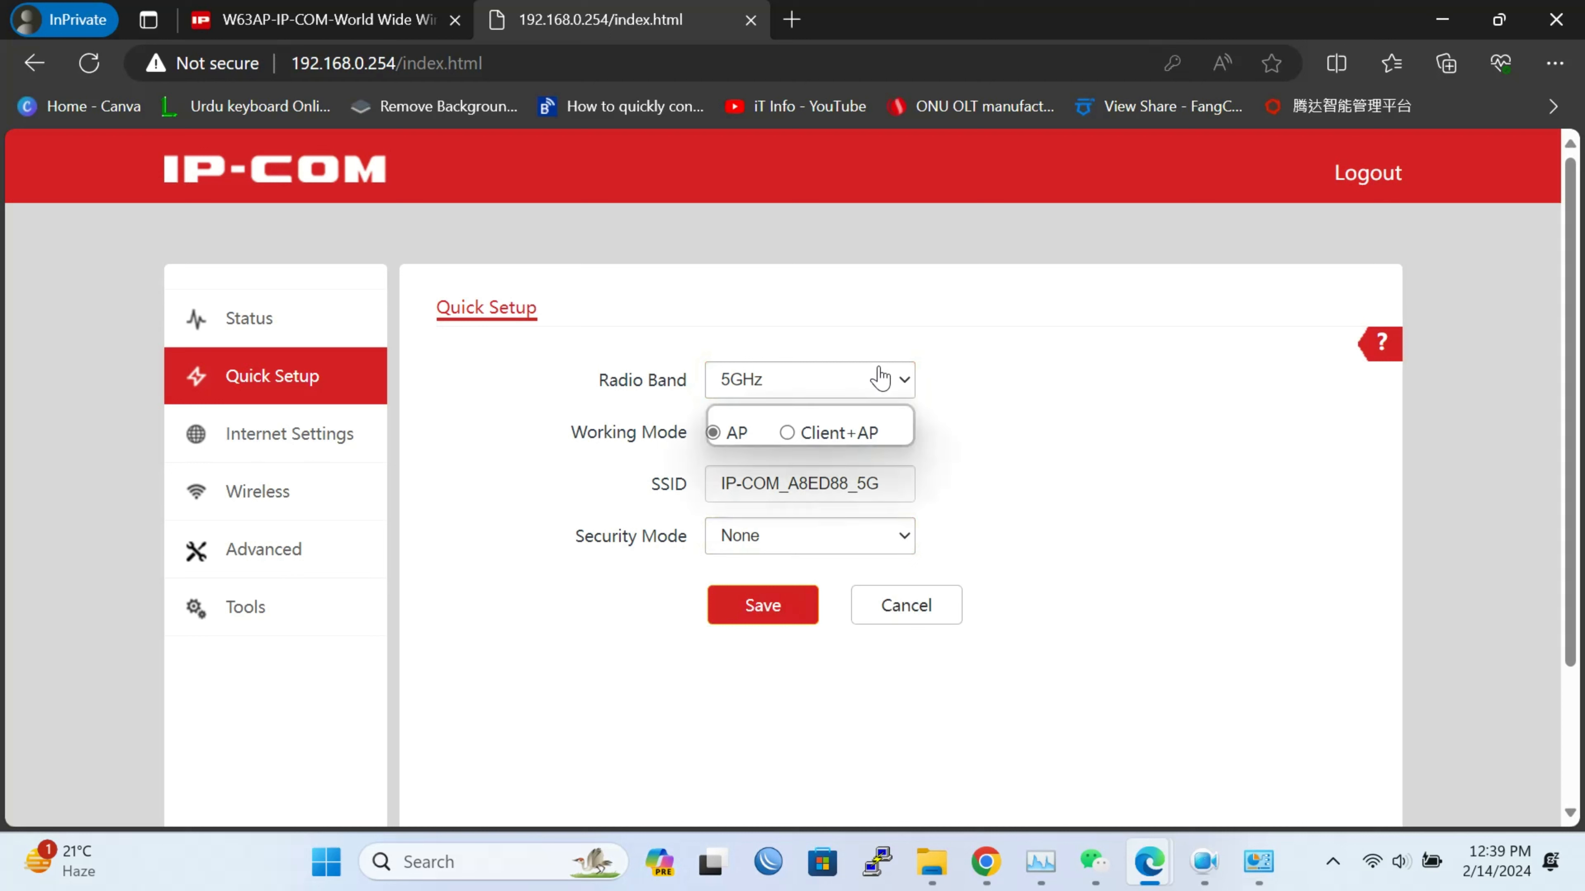
pyautogui.click(838, 416)
# Rename the 2.4GHz SSID to IP-COM_2.4G, set WPA2-PSK security with a new key, and save
pyautogui.click(886, 482)
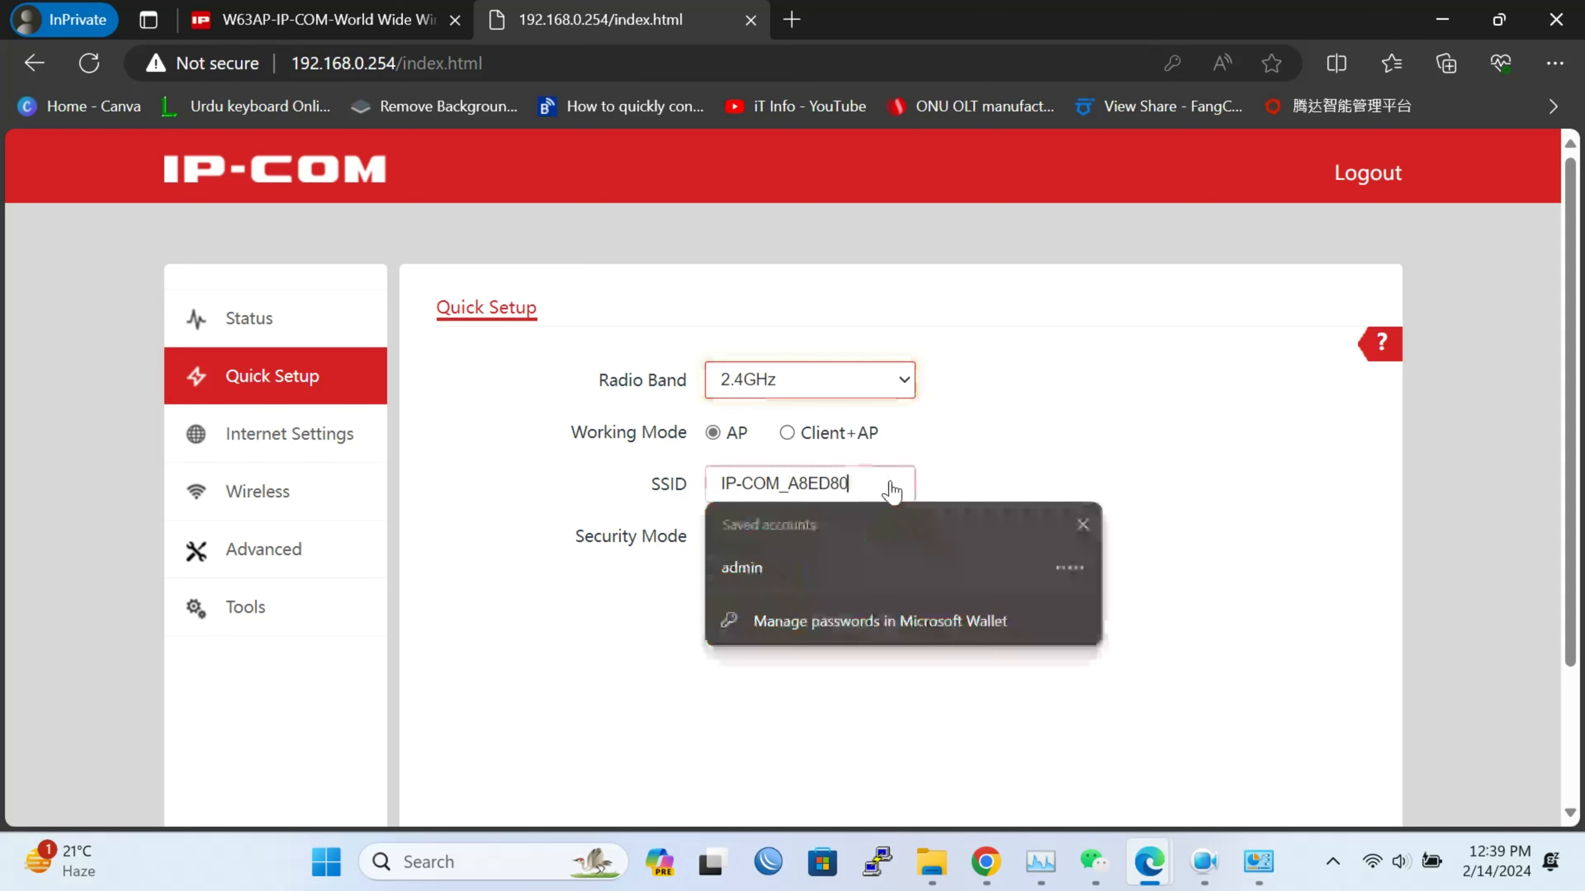
pyautogui.press('BackSpace')
pyautogui.press('BackSpace')
pyautogui.press('BackSpace')
pyautogui.press('BackSpace')
pyautogui.press('BackSpace')
pyautogui.press('BackSpace')
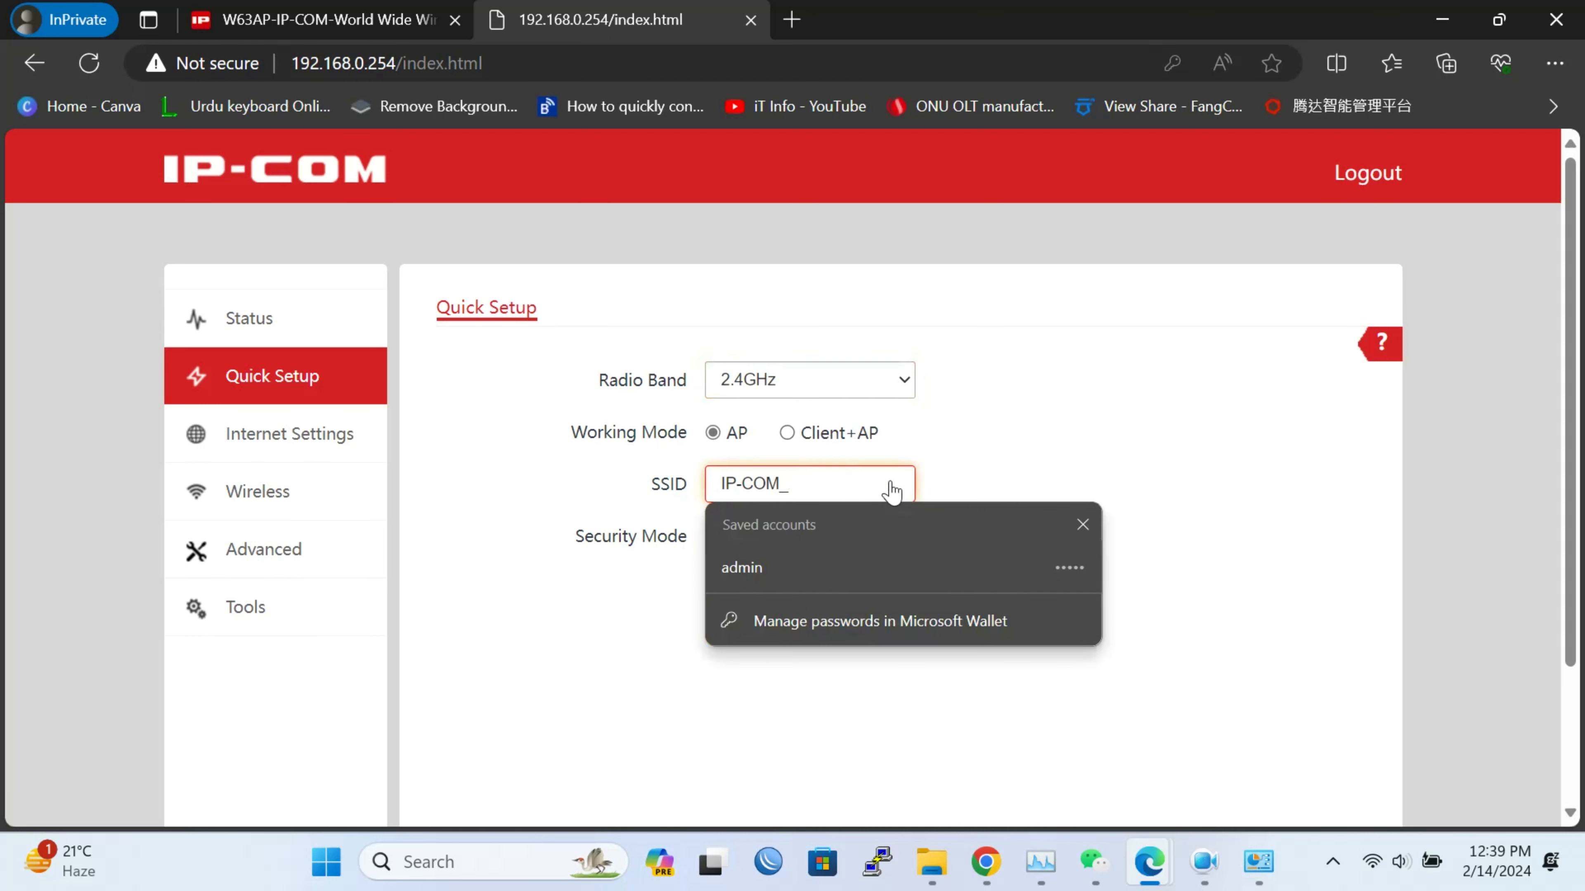
pyautogui.write('2.4G')
pyautogui.click(1072, 454)
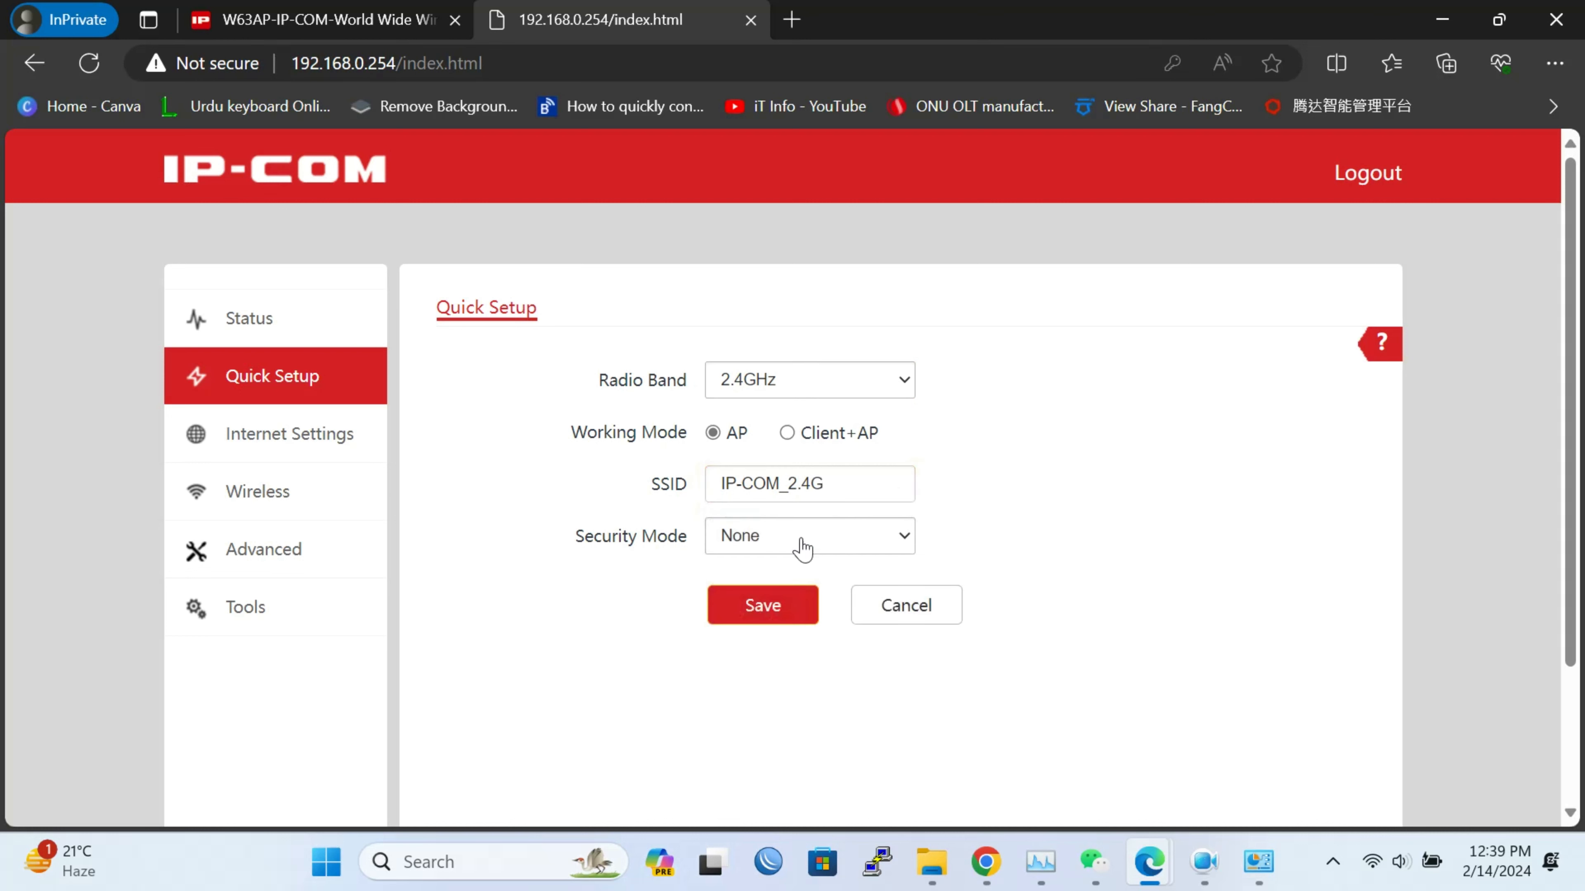
pyautogui.click(796, 549)
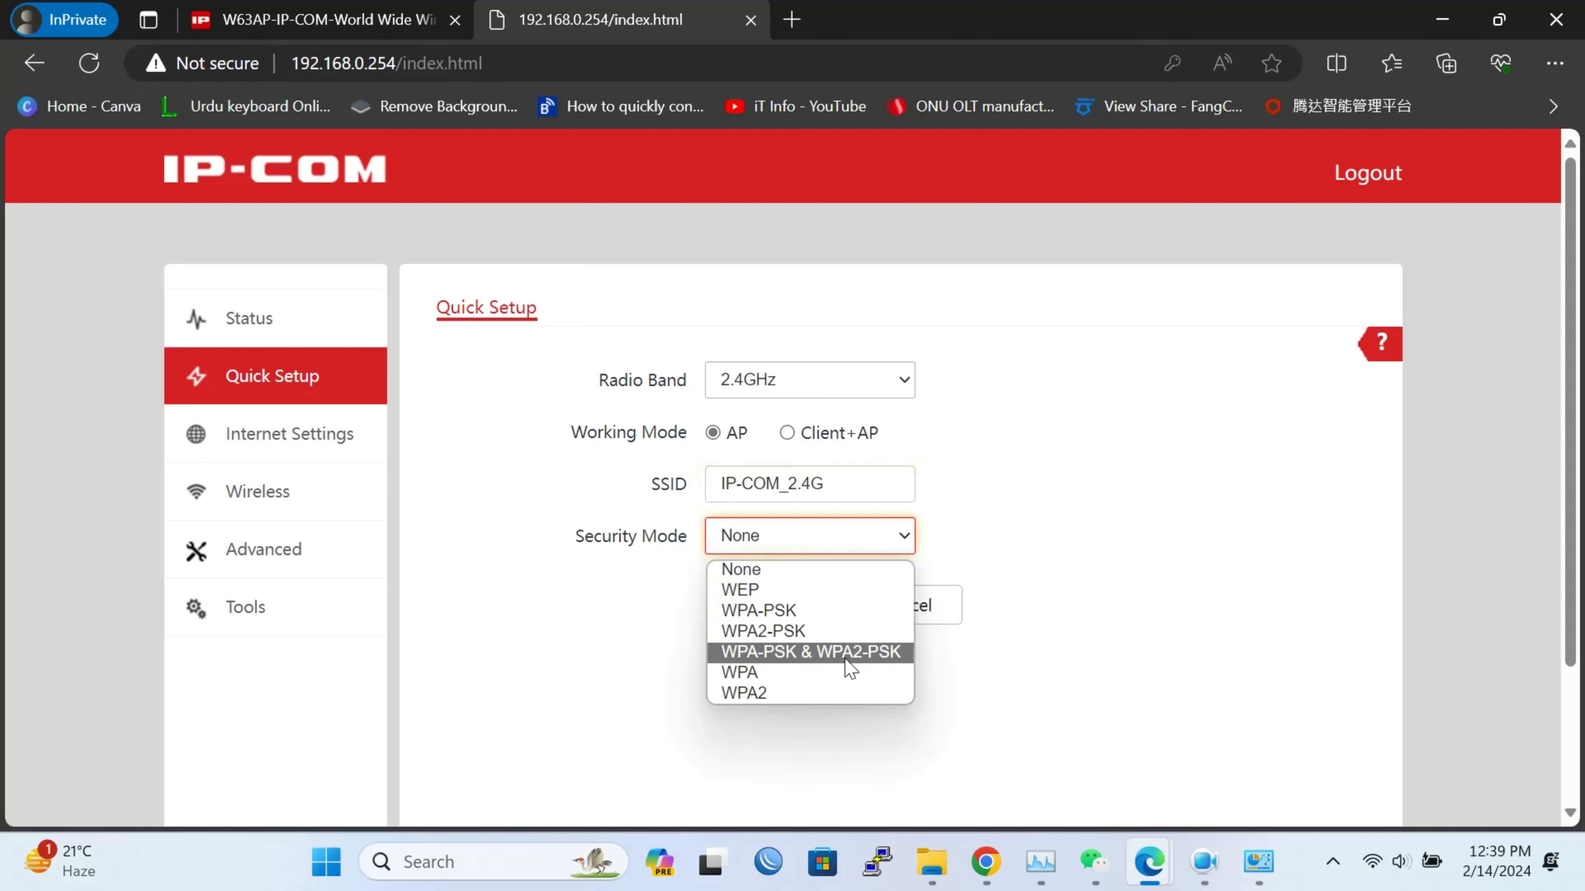
pyautogui.click(820, 636)
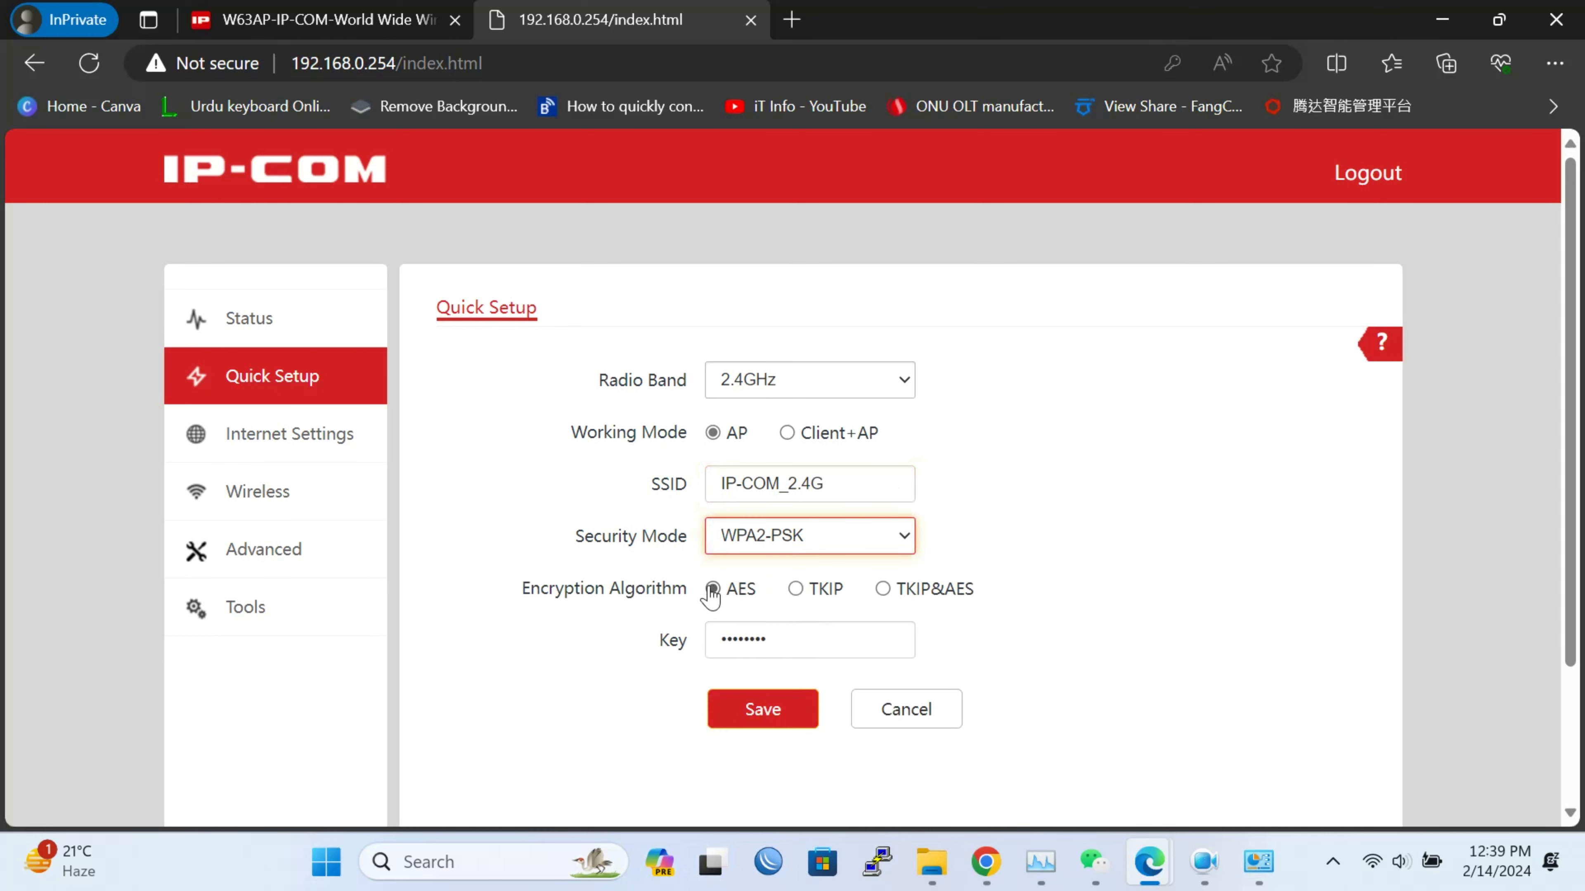
pyautogui.doubleClick(808, 643)
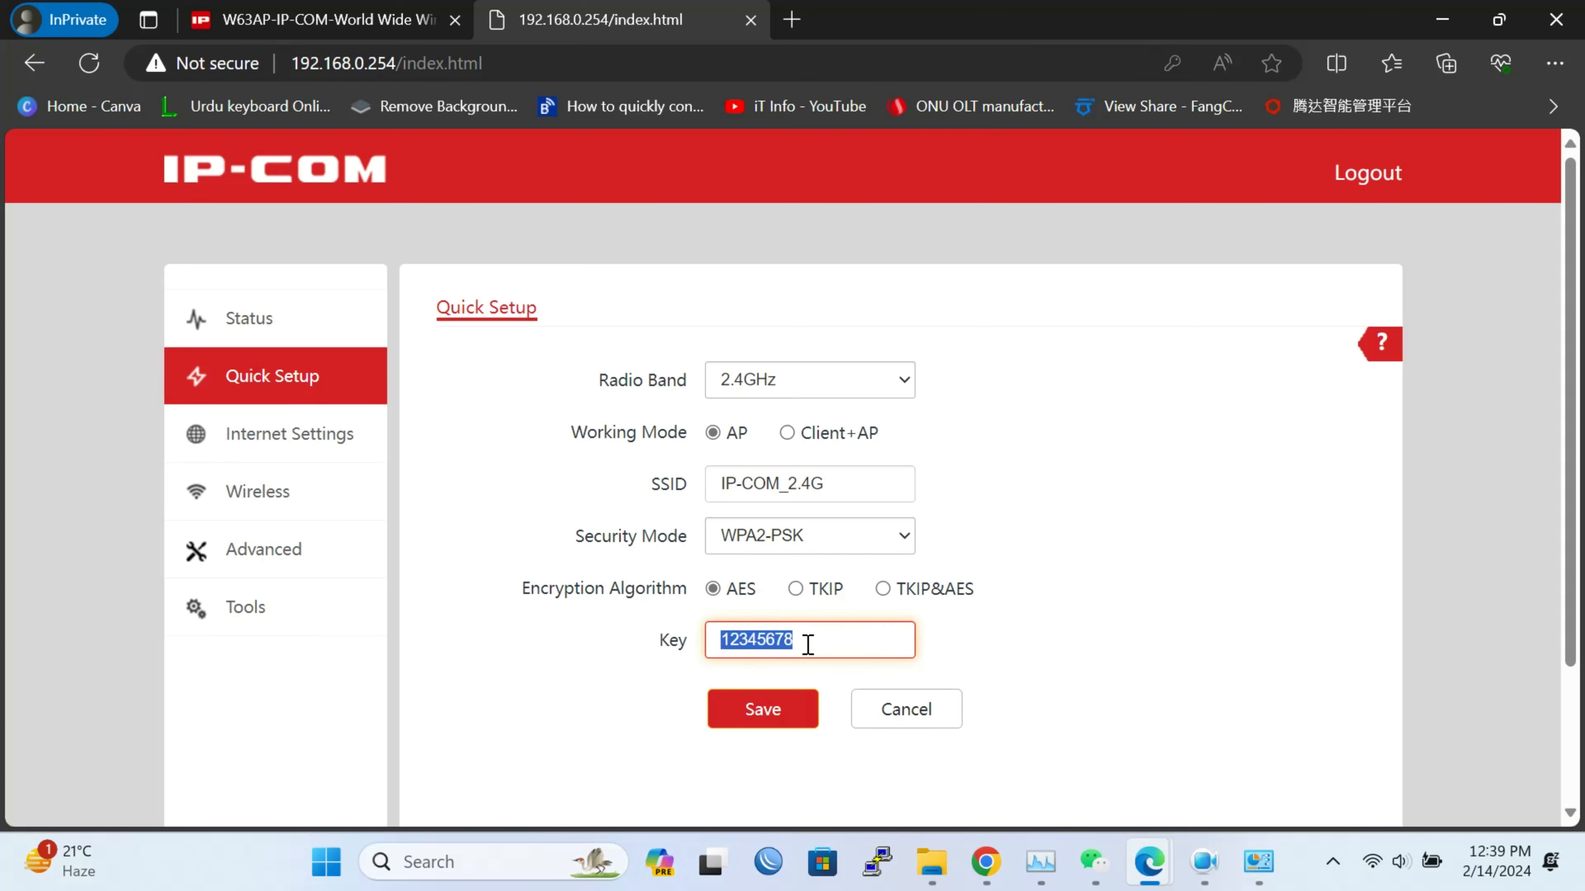
pyautogui.write('11223344')
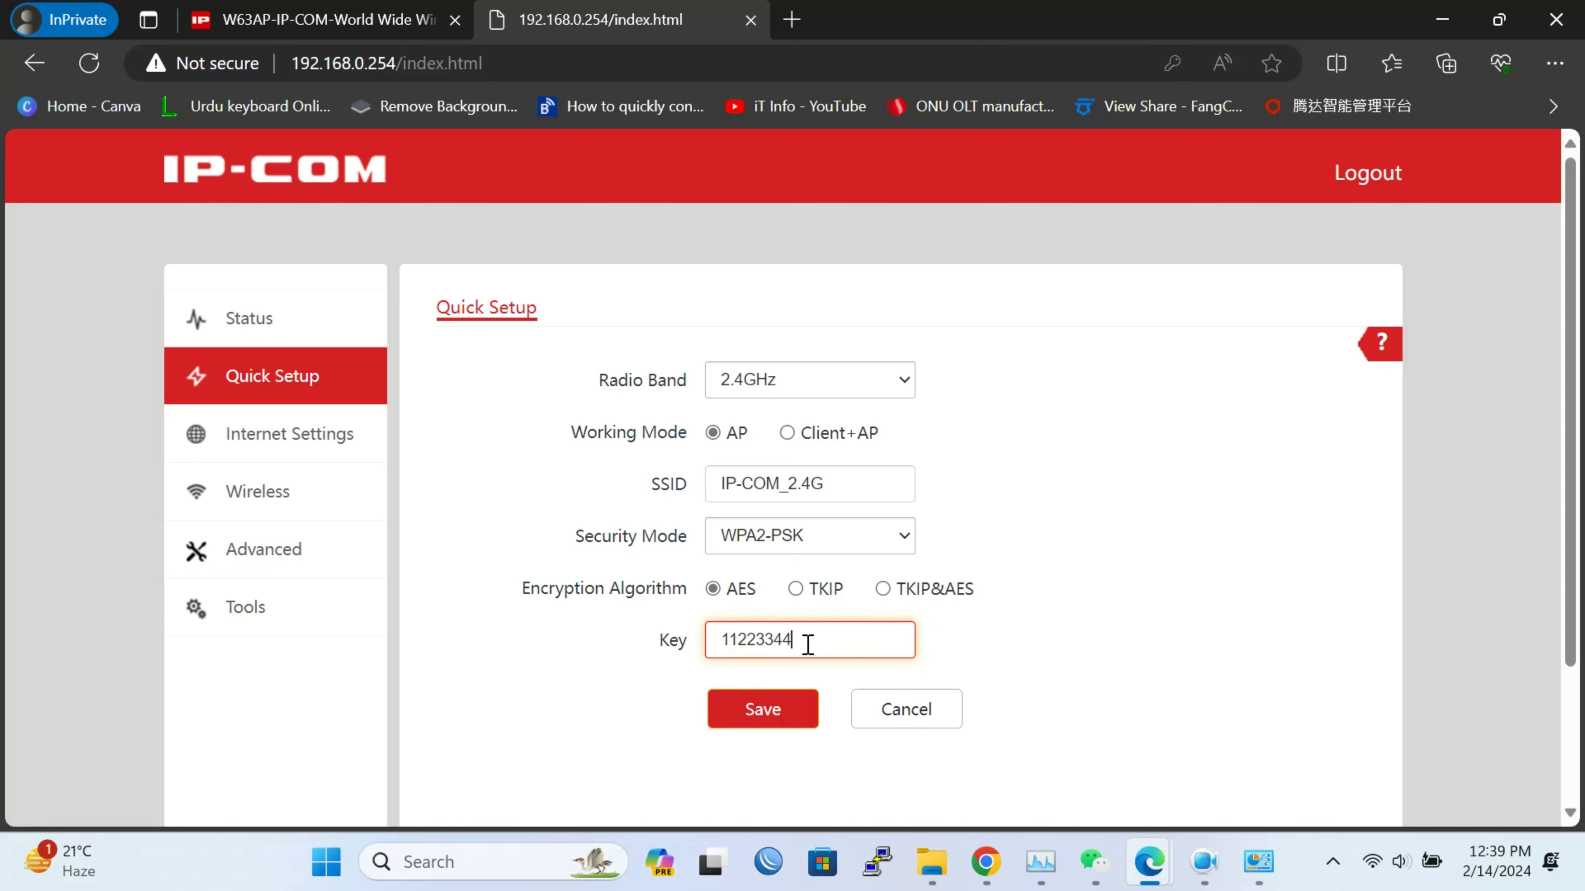
pyautogui.click(781, 715)
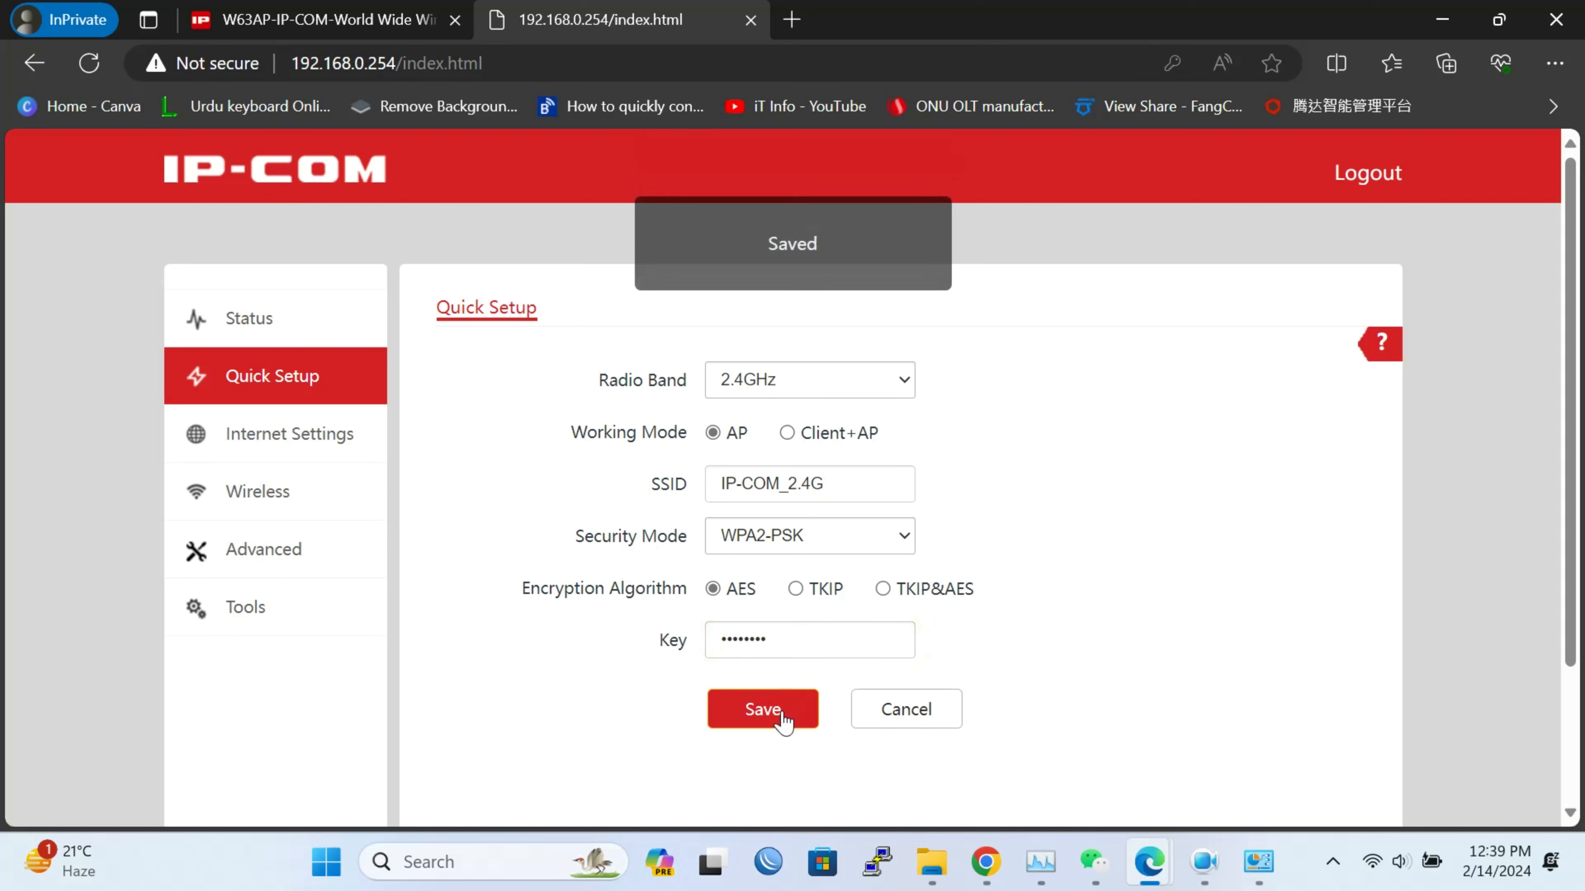
pyautogui.click(883, 388)
pyautogui.click(853, 434)
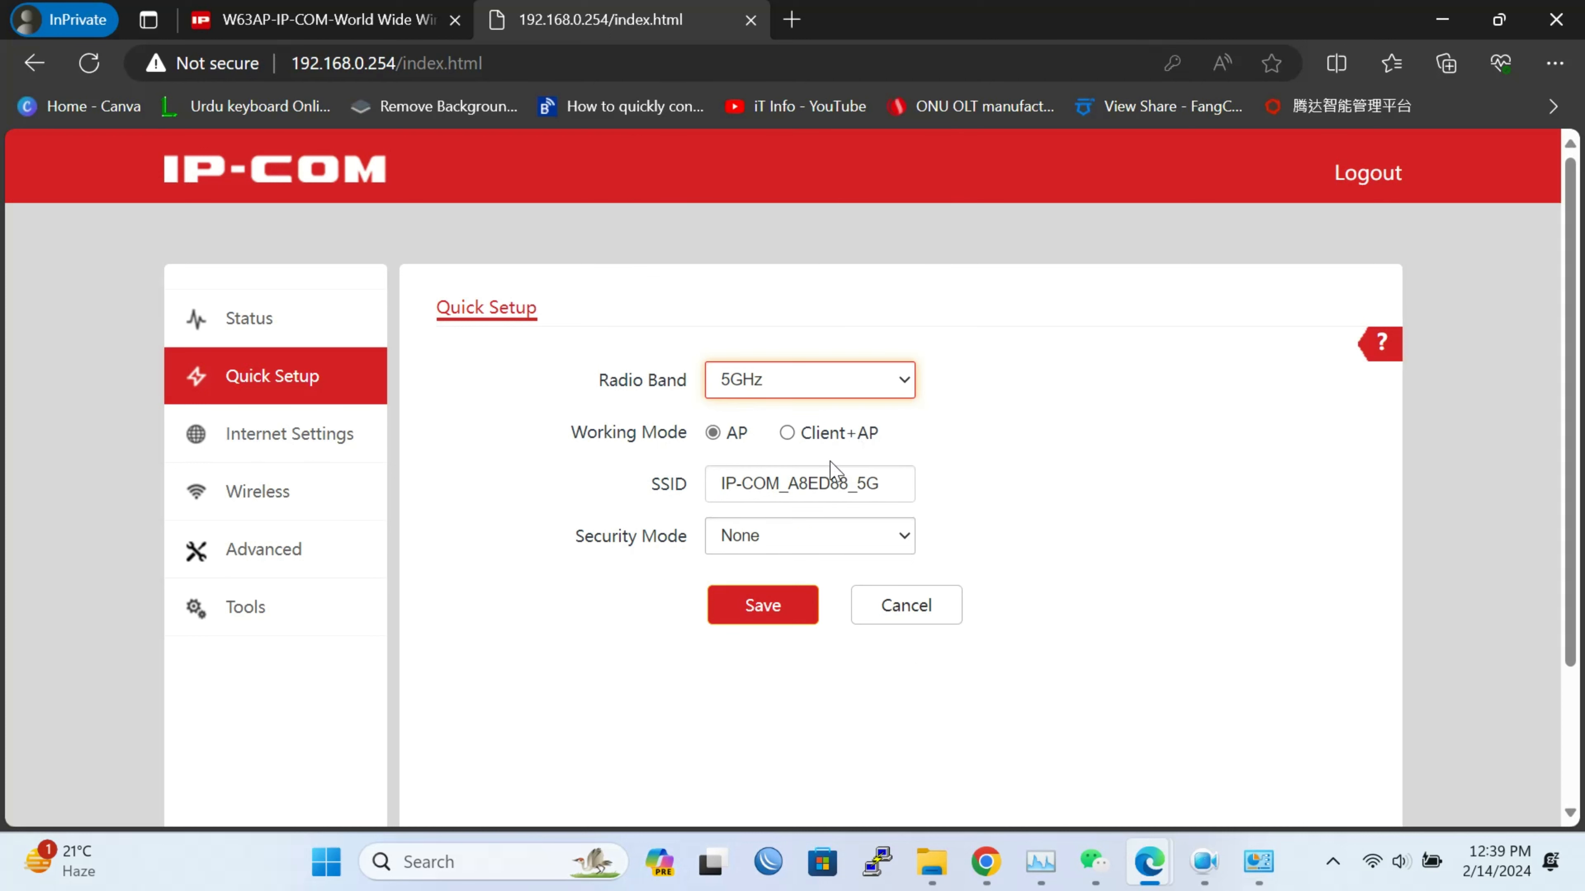
# Trim the 5GHz SSID to IP-COM_5G, switch to WPA2-PSK, replace the key, and save
pyautogui.click(850, 487)
pyautogui.press('BackSpace')
pyautogui.press('BackSpace')
pyautogui.press('BackSpace')
pyautogui.press('BackSpace')
pyautogui.press('BackSpace')
pyautogui.press('BackSpace')
pyautogui.press('BackSpace')
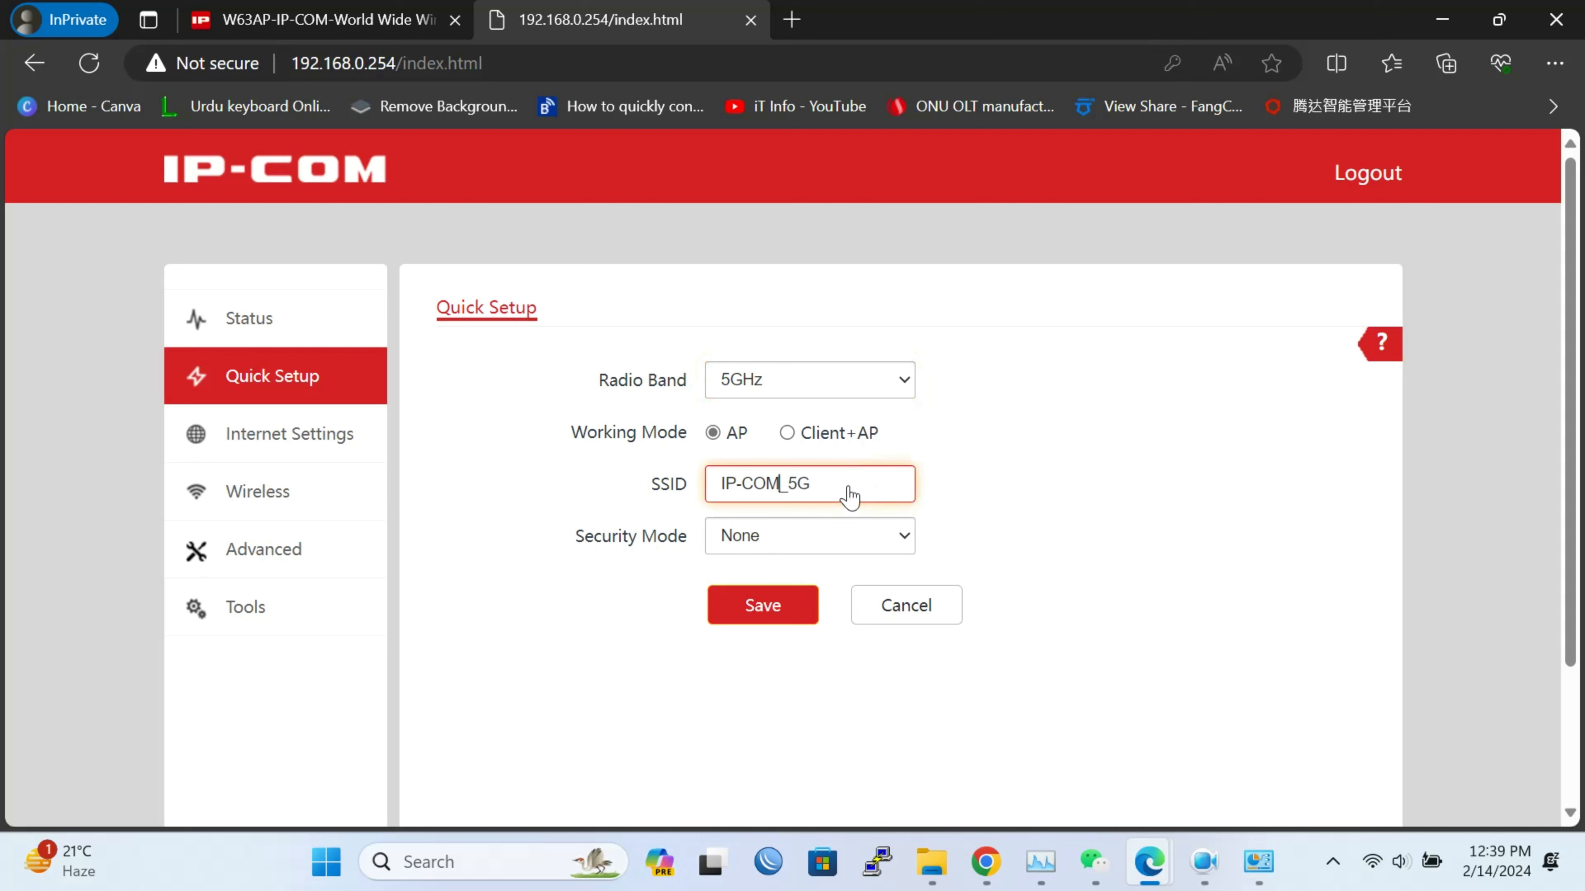
pyautogui.click(829, 549)
pyautogui.click(820, 629)
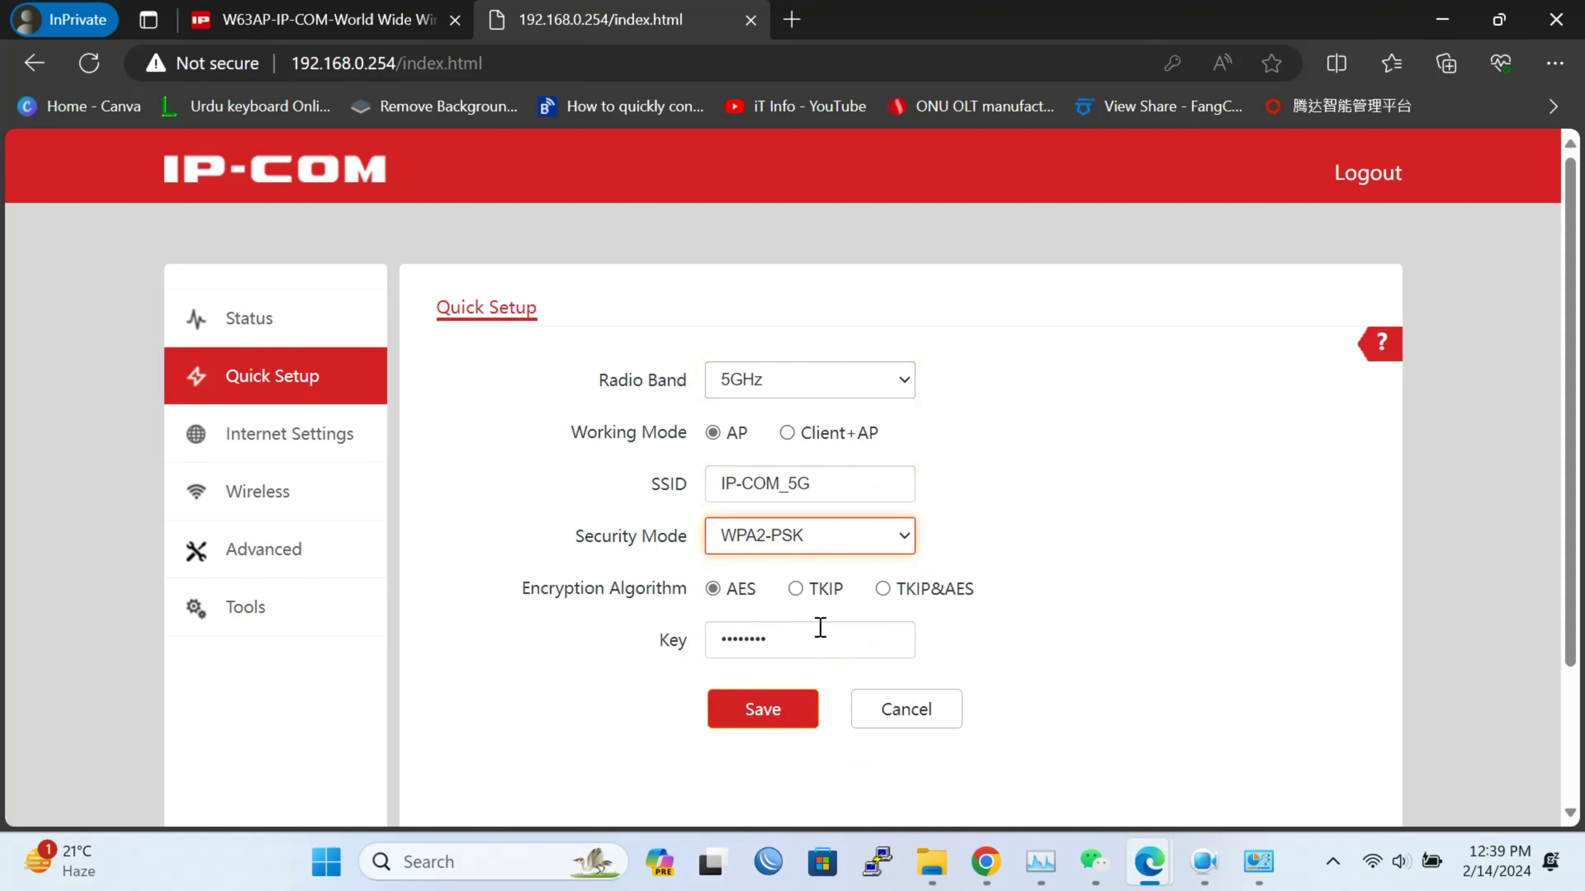
pyautogui.click(800, 640)
pyautogui.doubleClick(799, 639)
pyautogui.write('11223344')
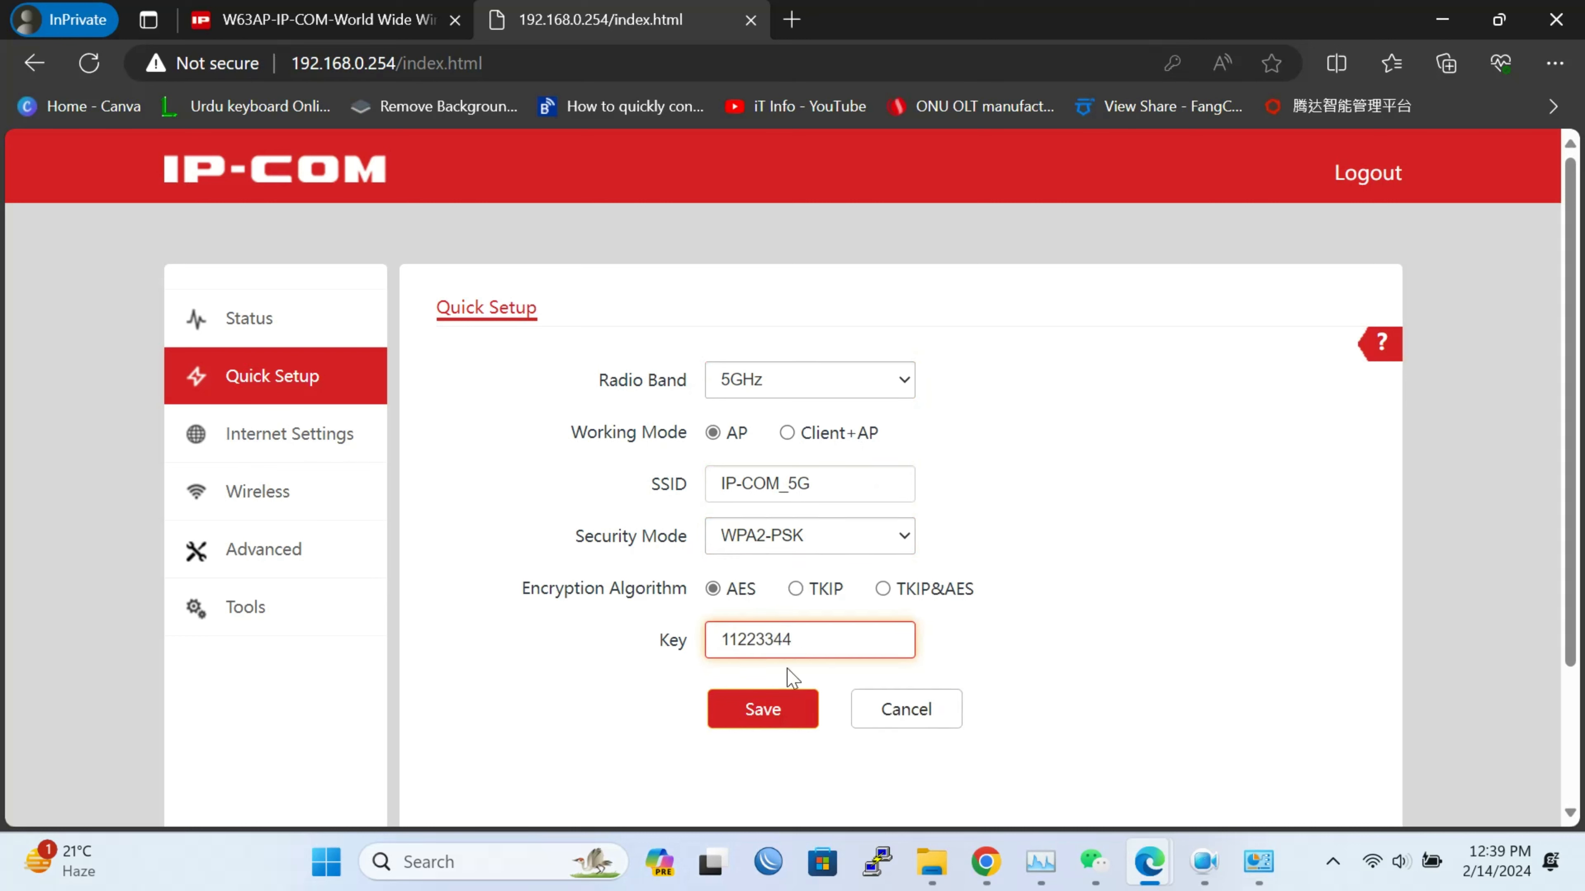
pyautogui.click(777, 709)
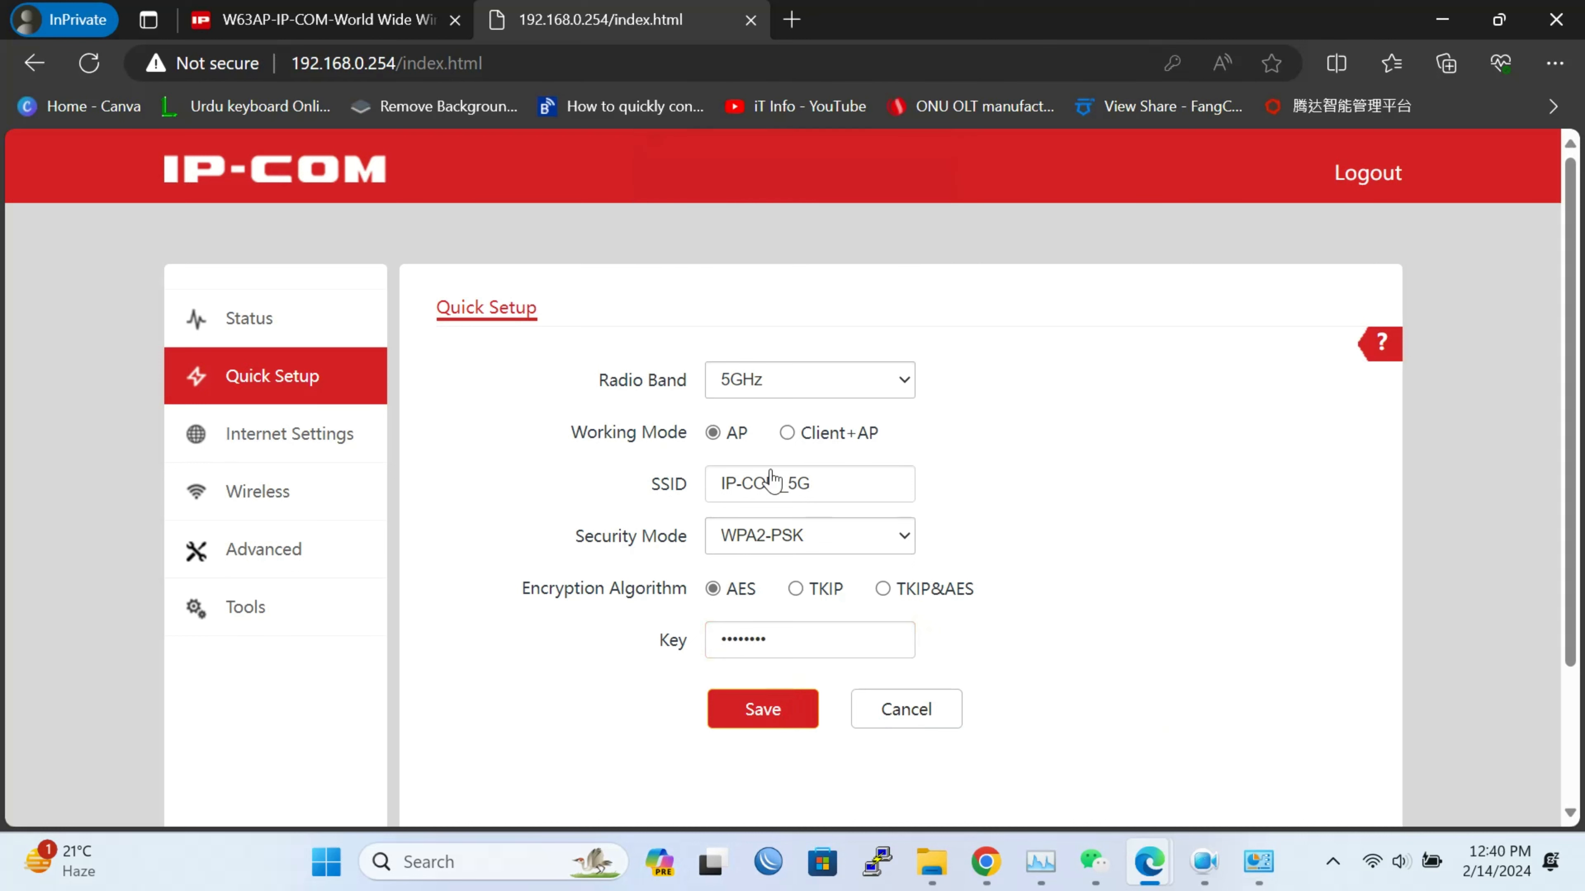
pyautogui.click(868, 383)
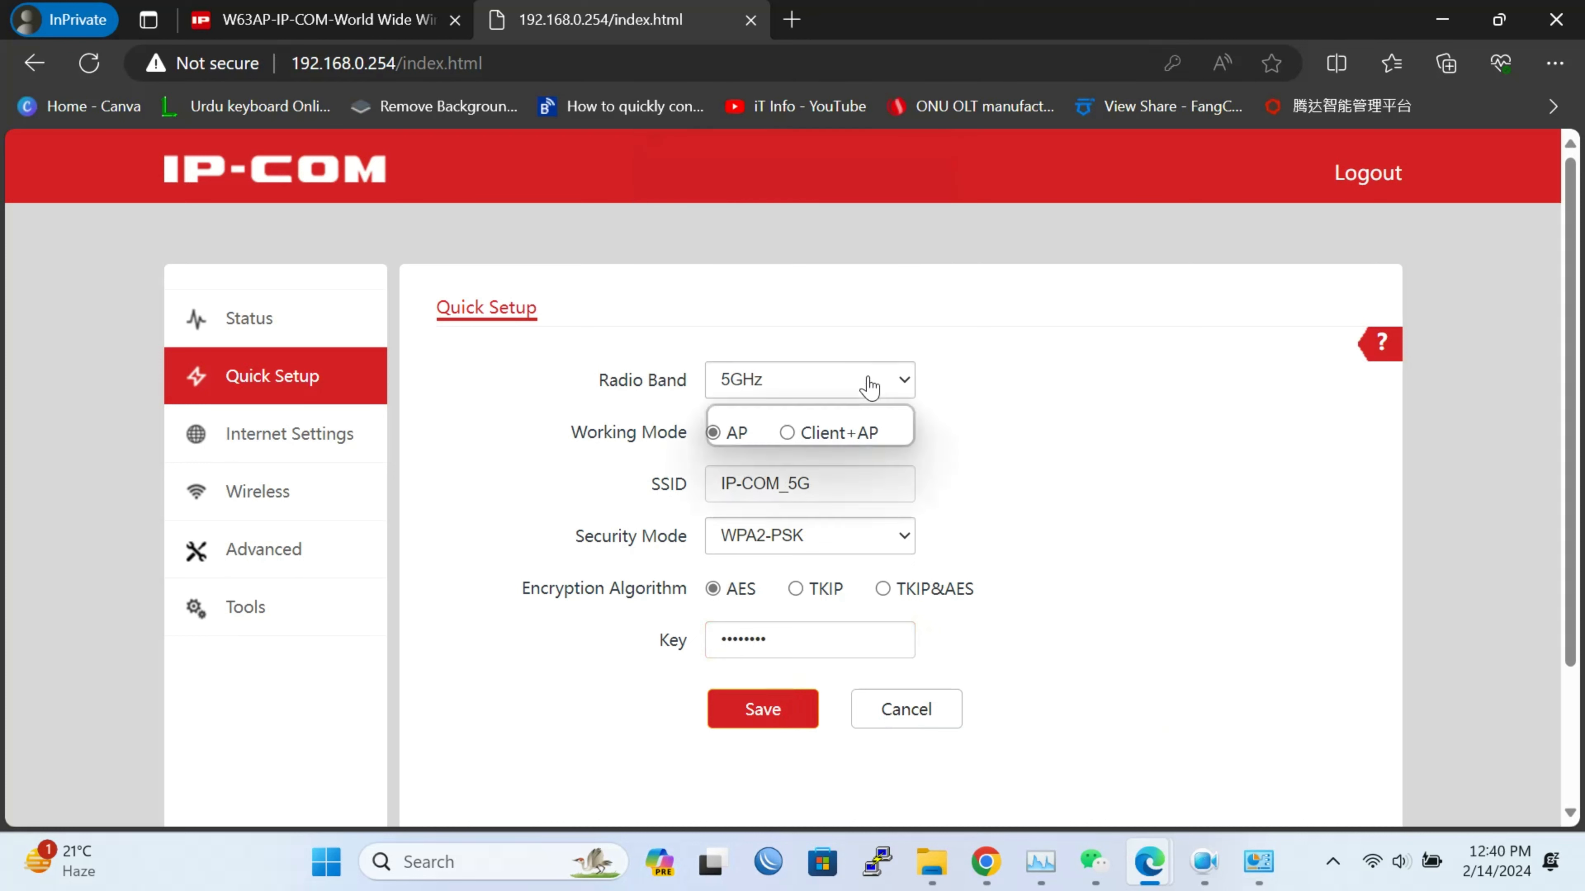
pyautogui.click(1151, 560)
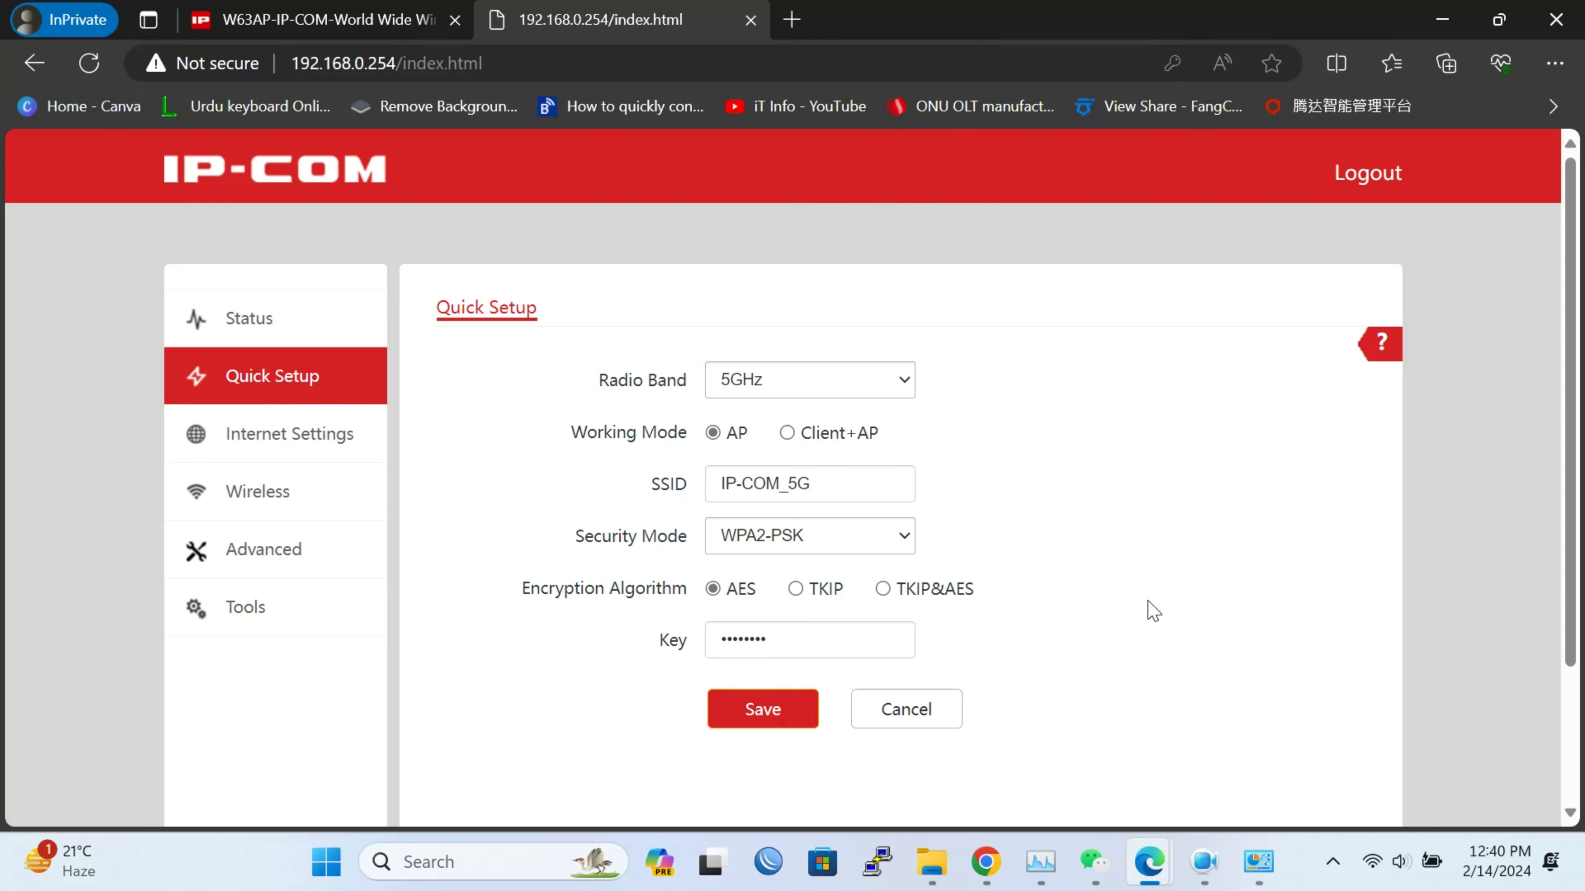
# Check the Windows Wi-Fi list for the new IP-COM_2.4G and IP-COM_5G networks
pyautogui.click(1370, 860)
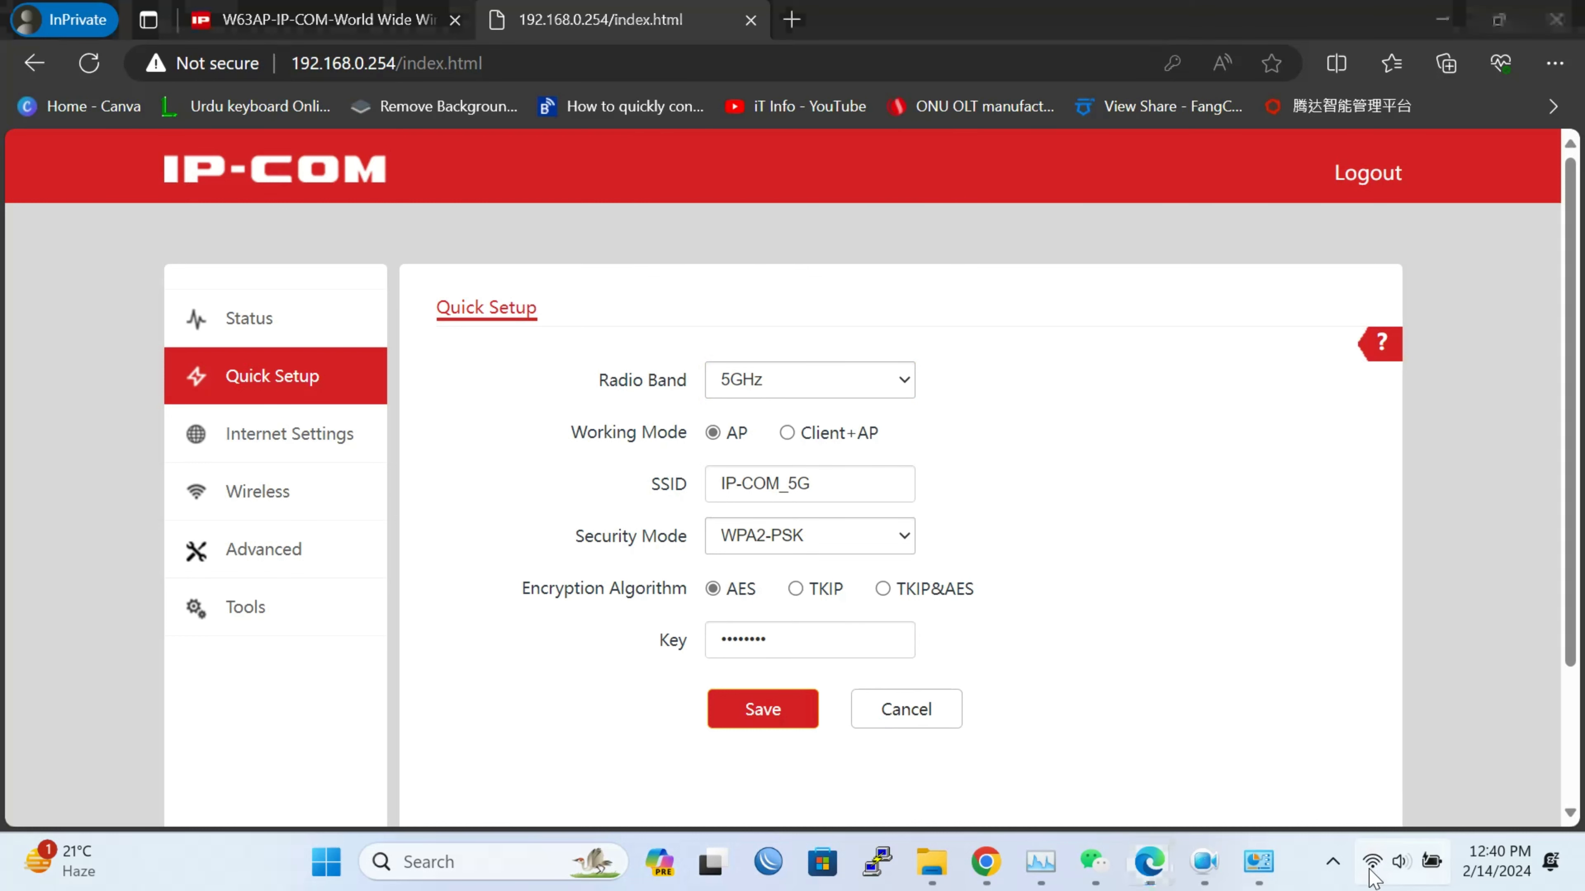
pyautogui.click(1243, 389)
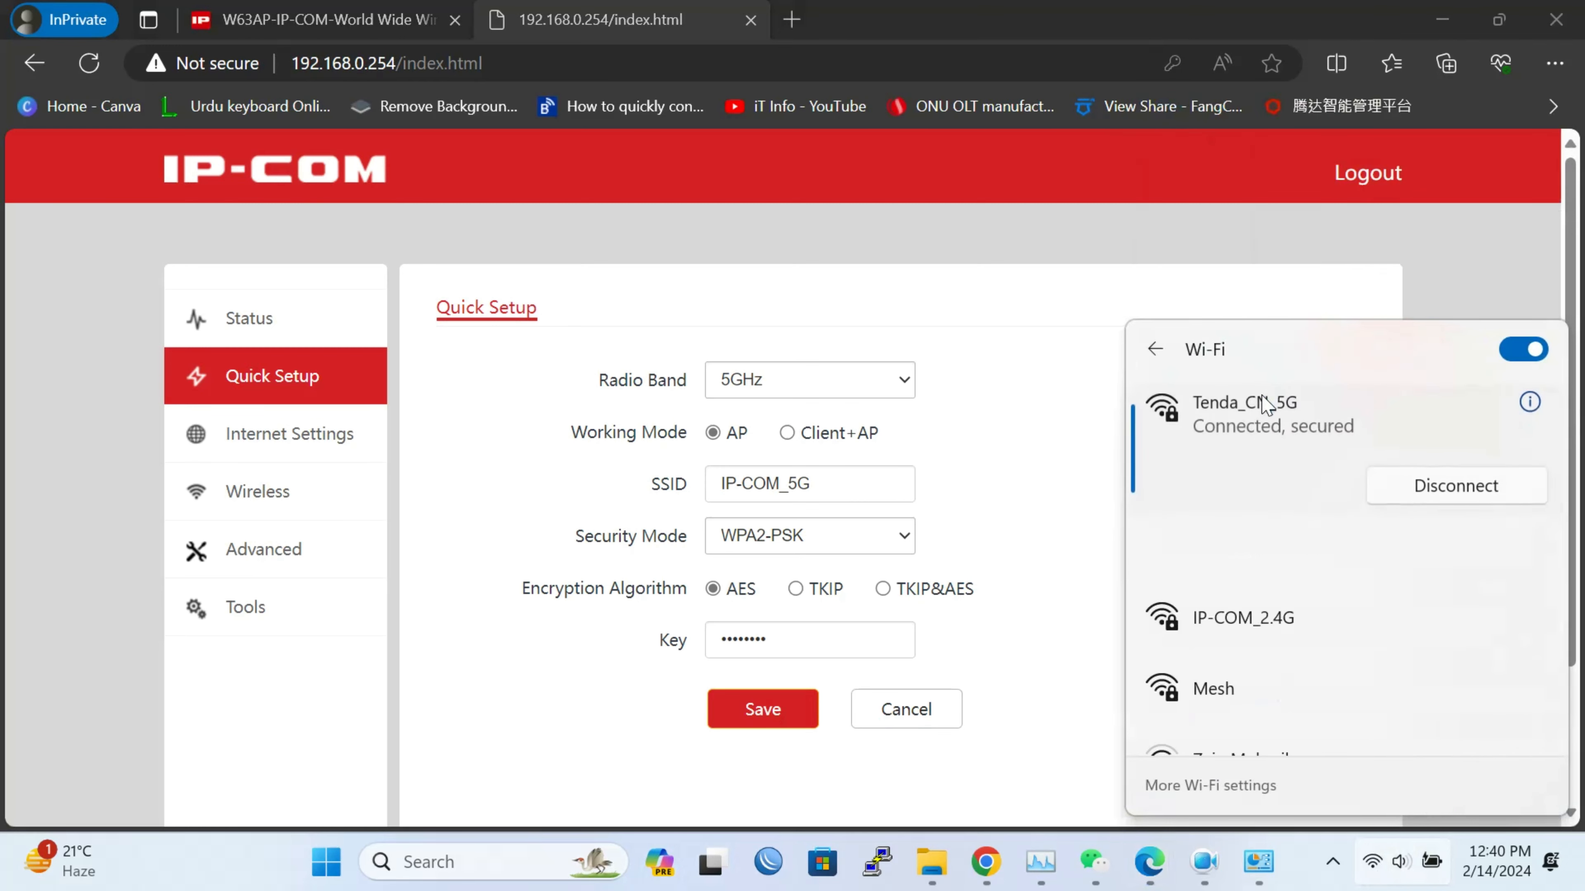
pyautogui.scroll(-1, 1335, 651)
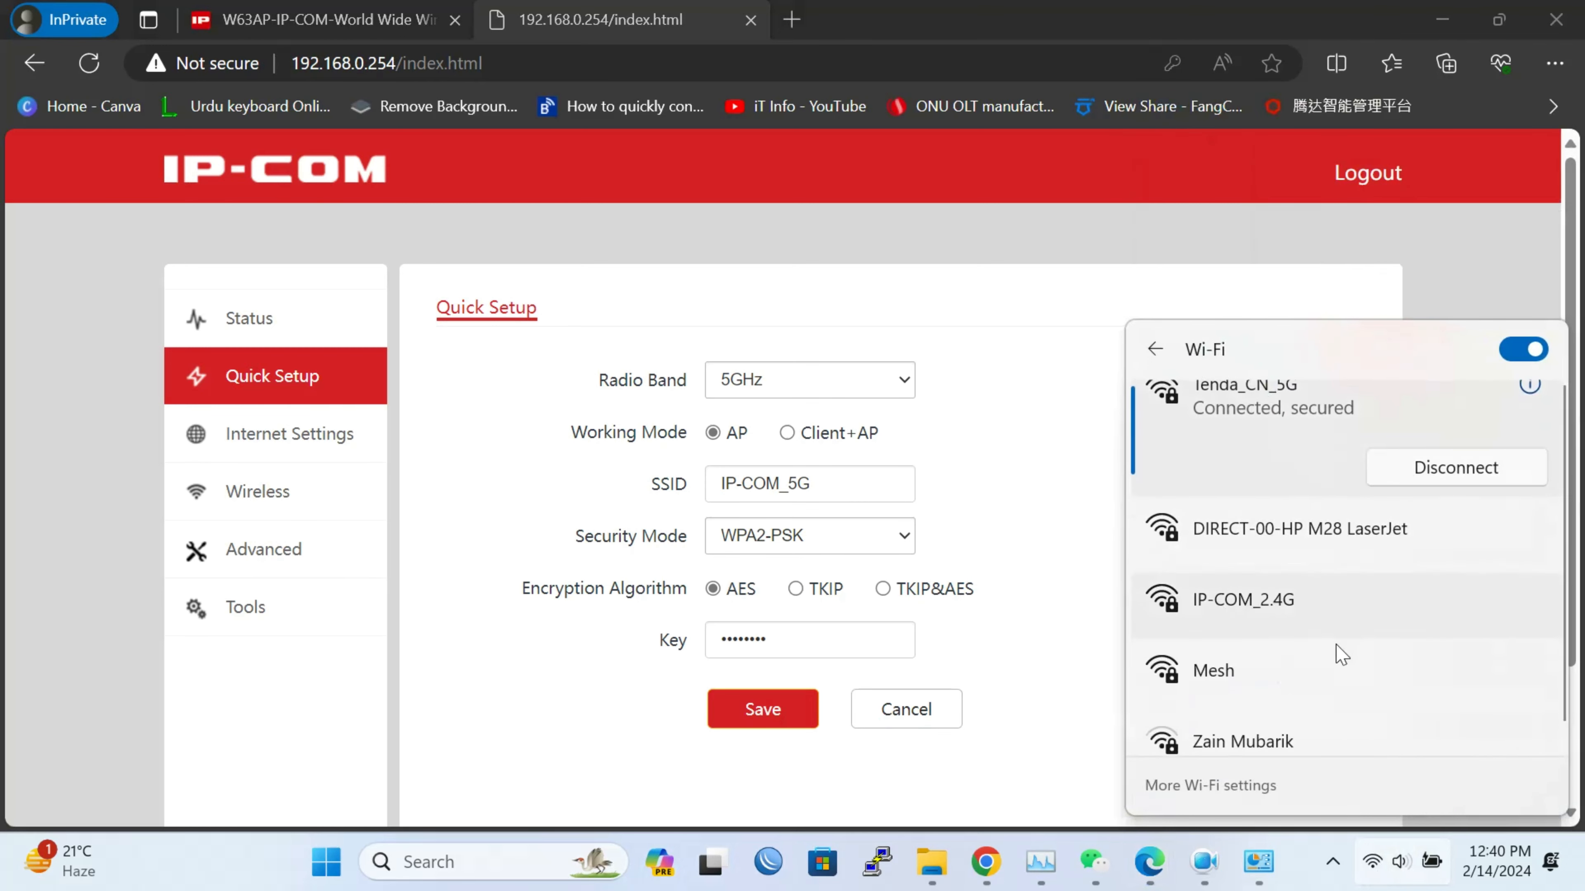
pyautogui.scroll(1, 1340, 654)
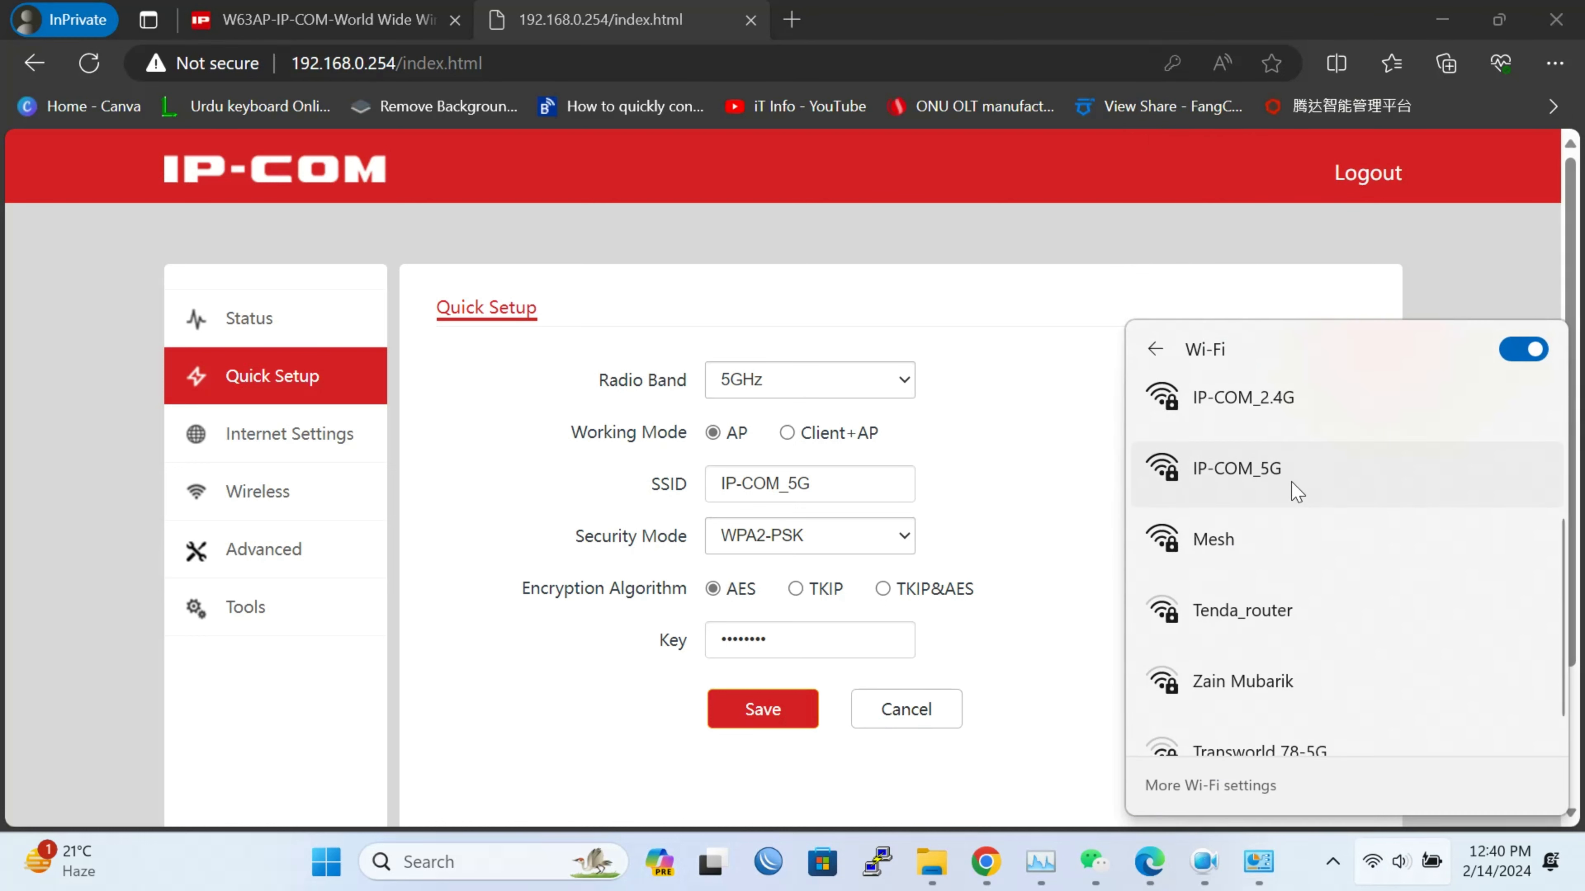
pyautogui.click(1050, 531)
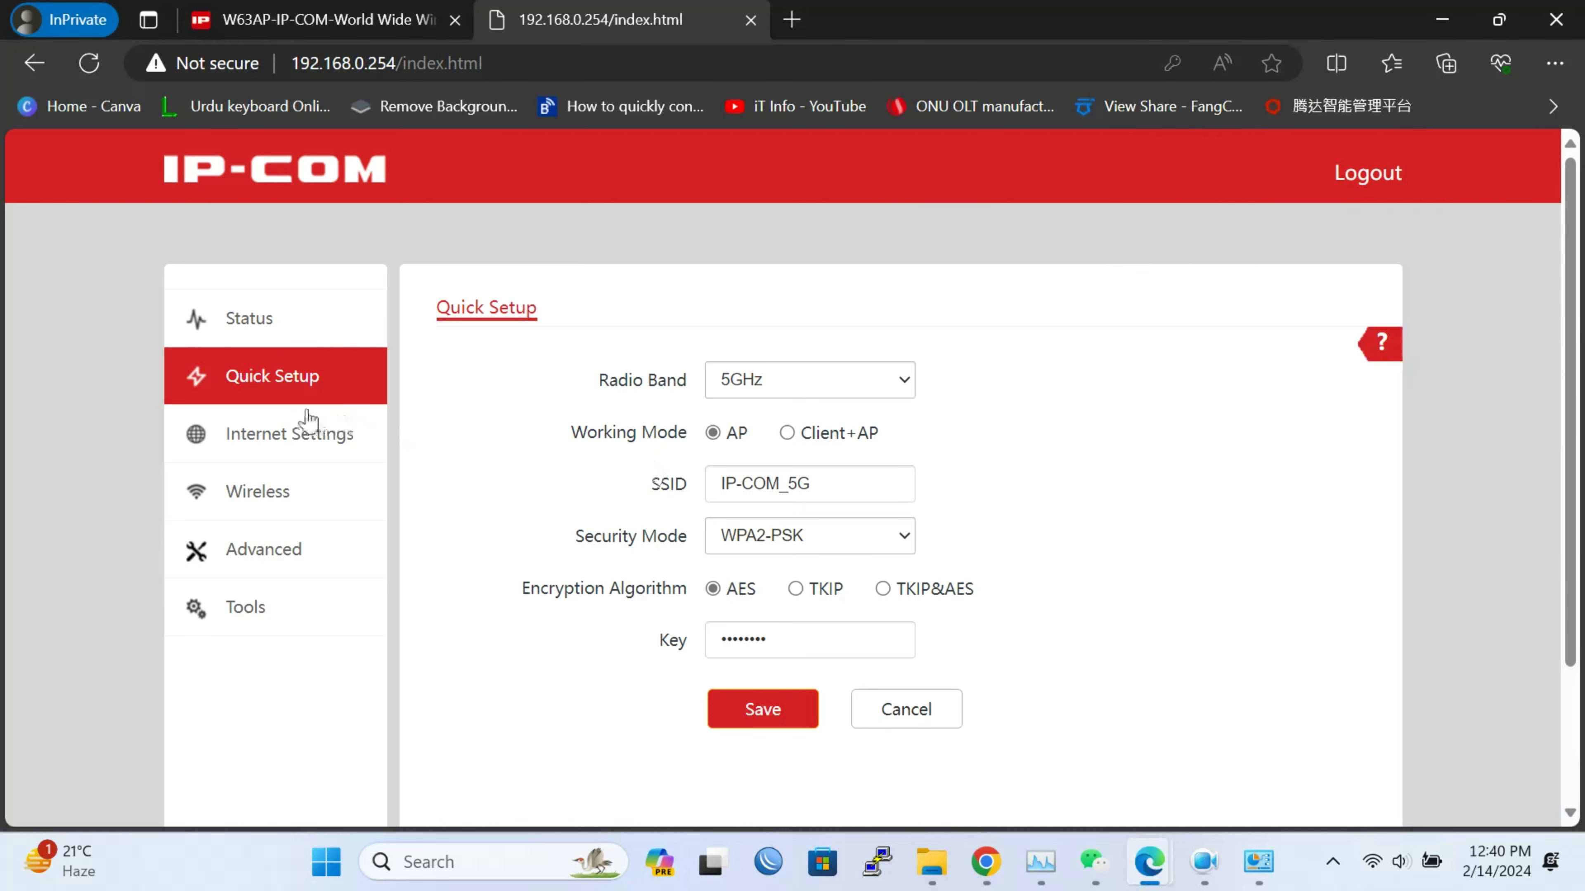
# Try the LAN IP address type options, keep Static IP, and review the DHCP server settings
pyautogui.click(287, 433)
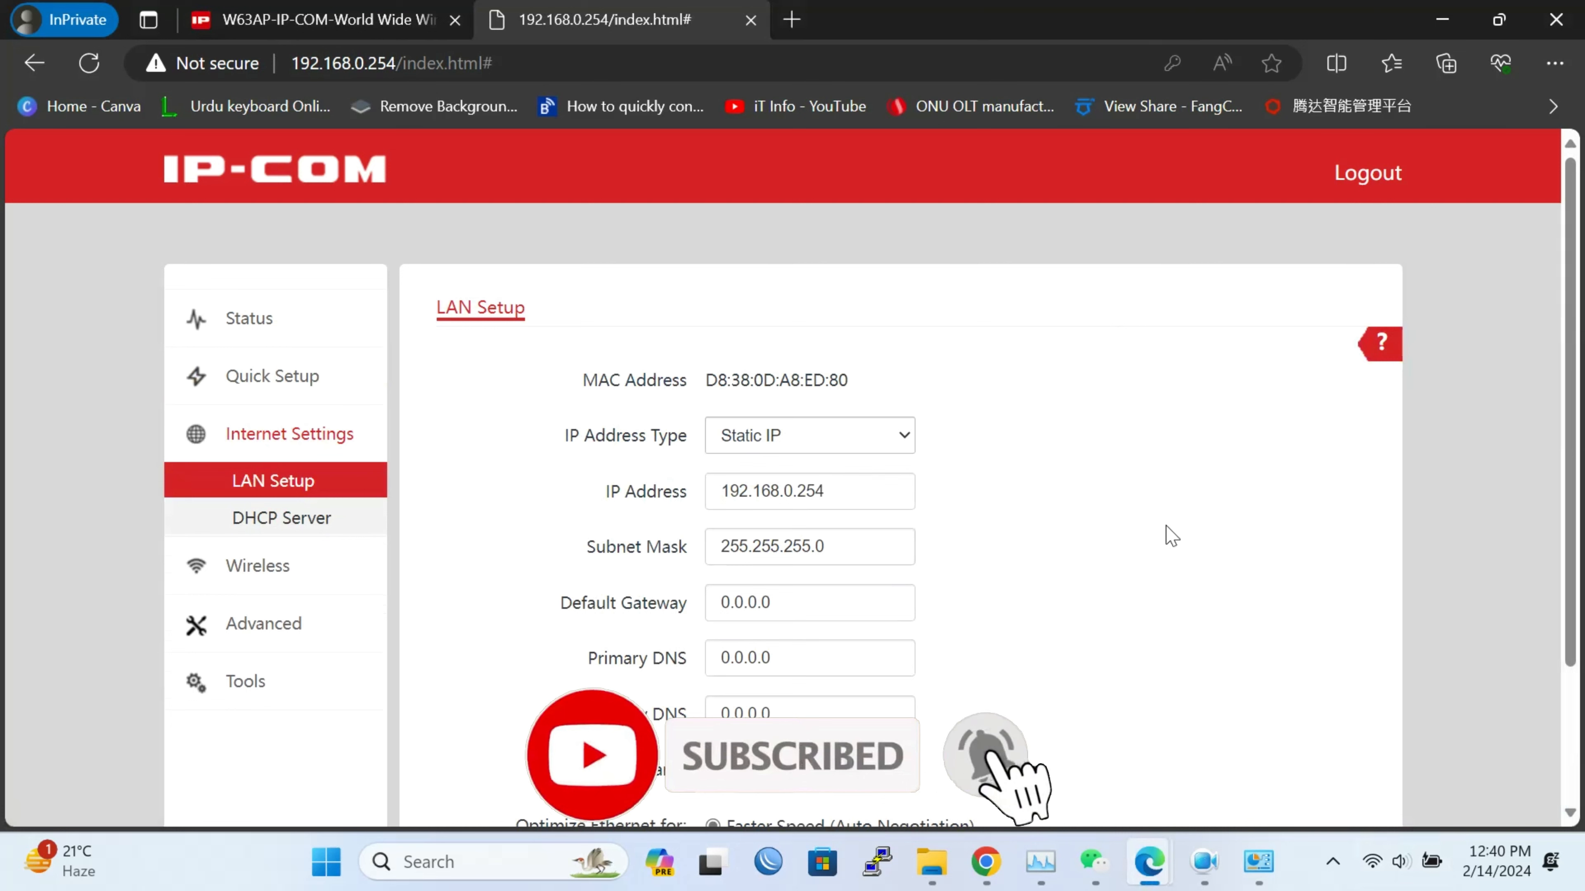
pyautogui.click(855, 456)
pyautogui.click(854, 477)
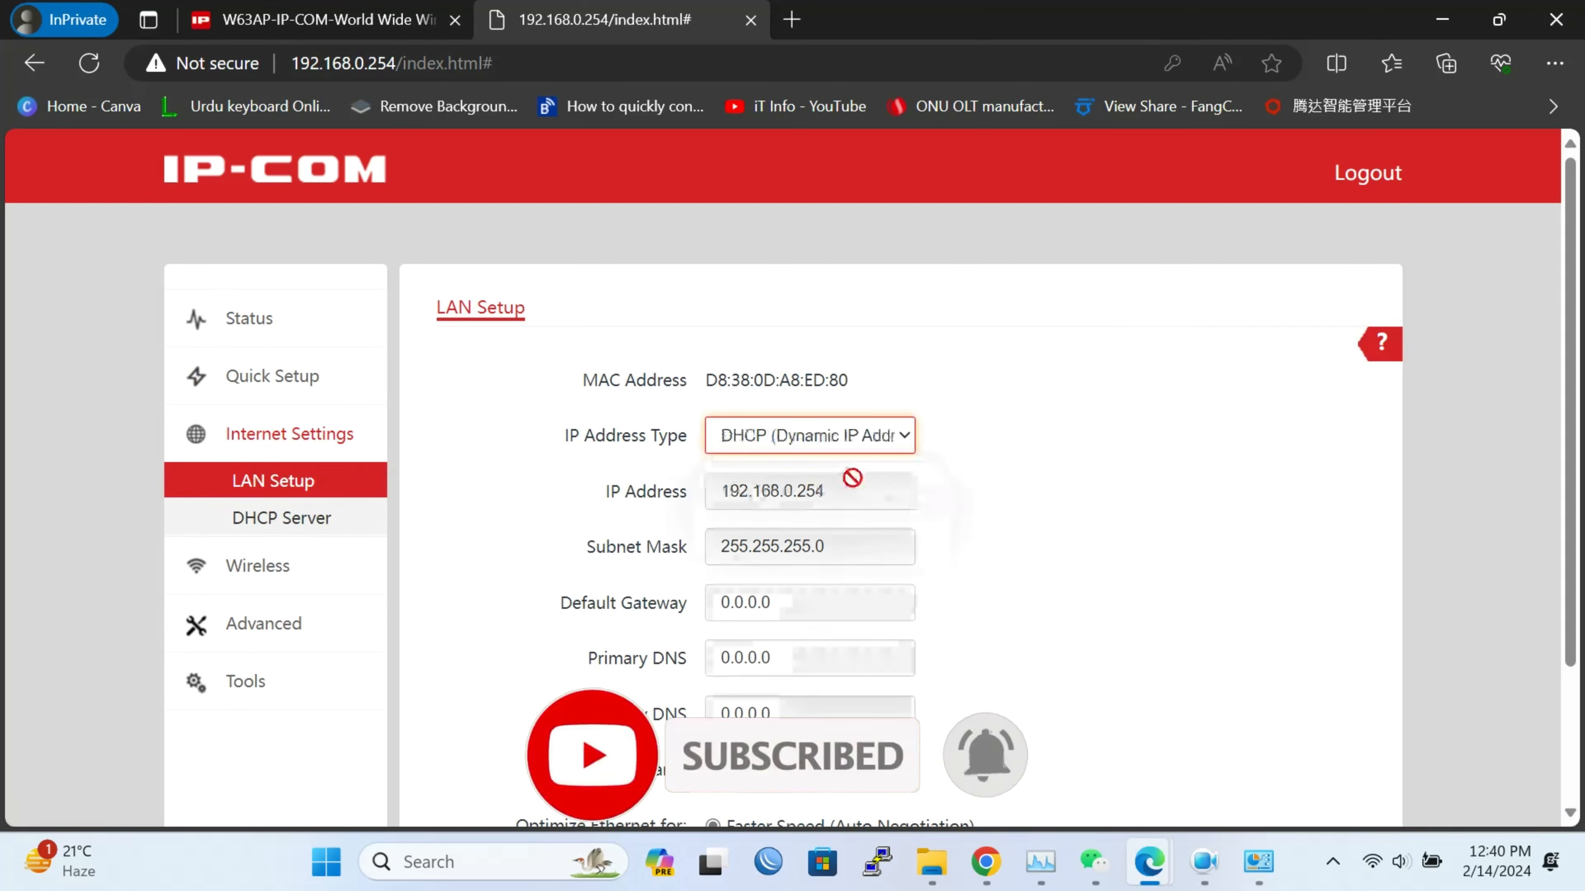
pyautogui.click(835, 437)
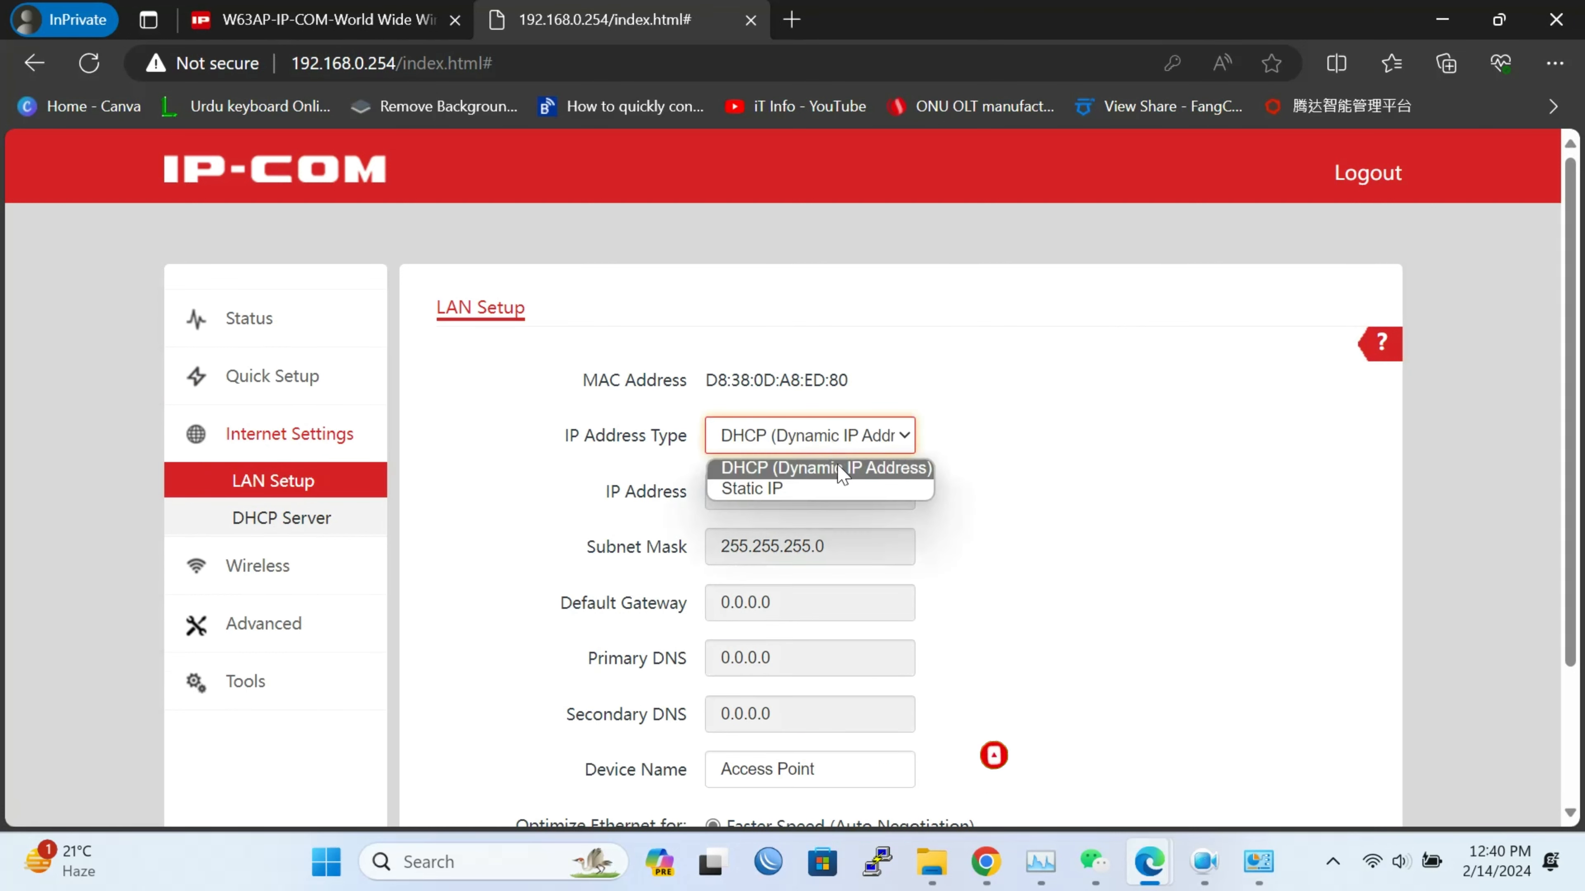
pyautogui.click(840, 486)
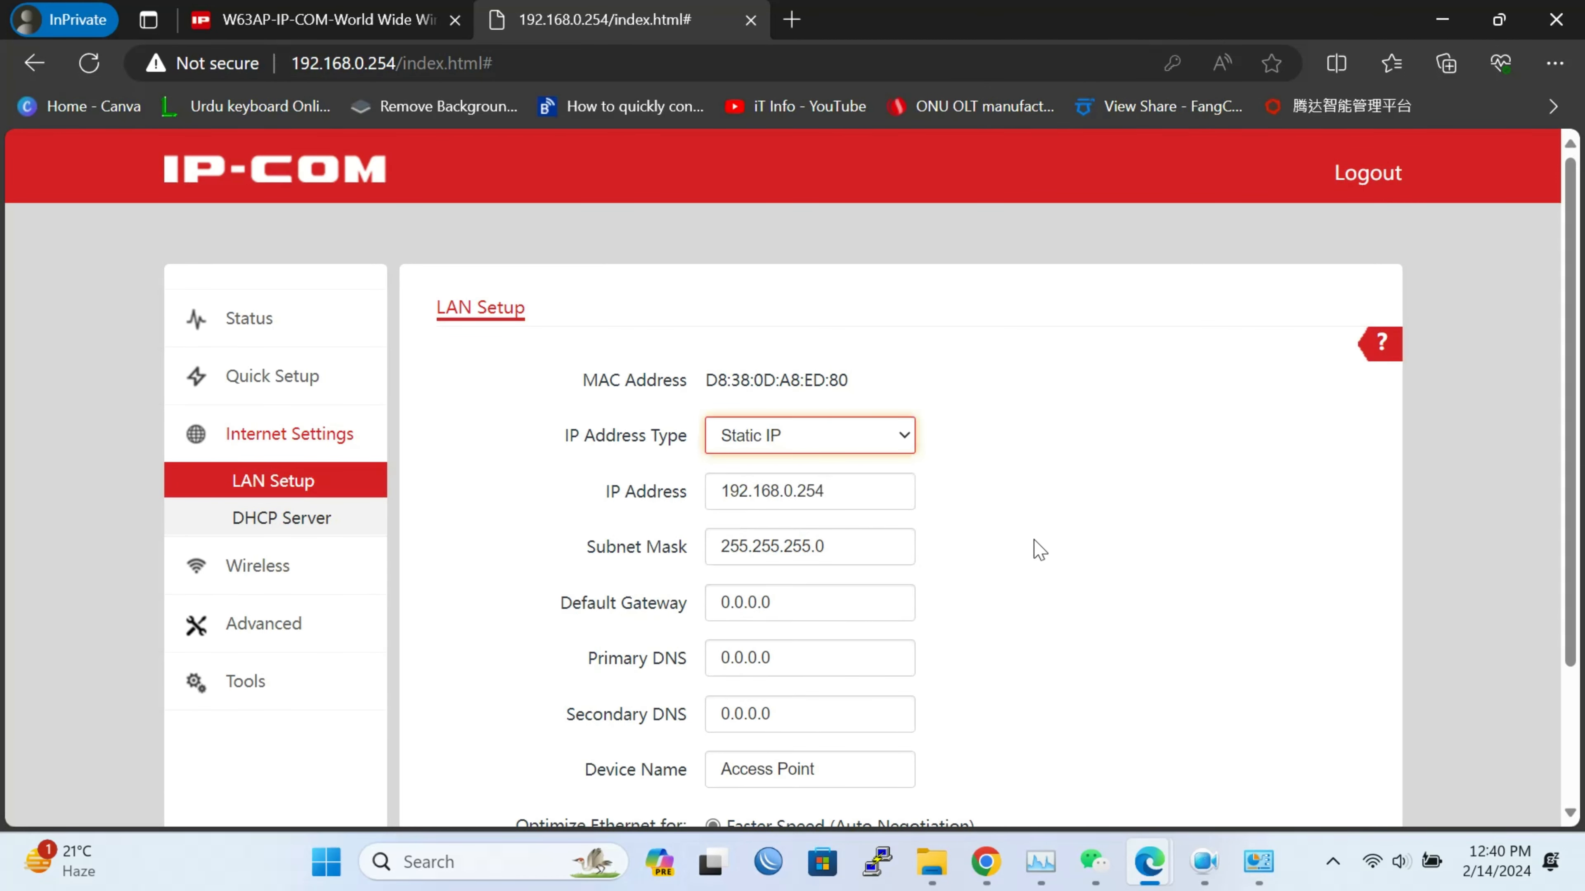
pyautogui.click(282, 527)
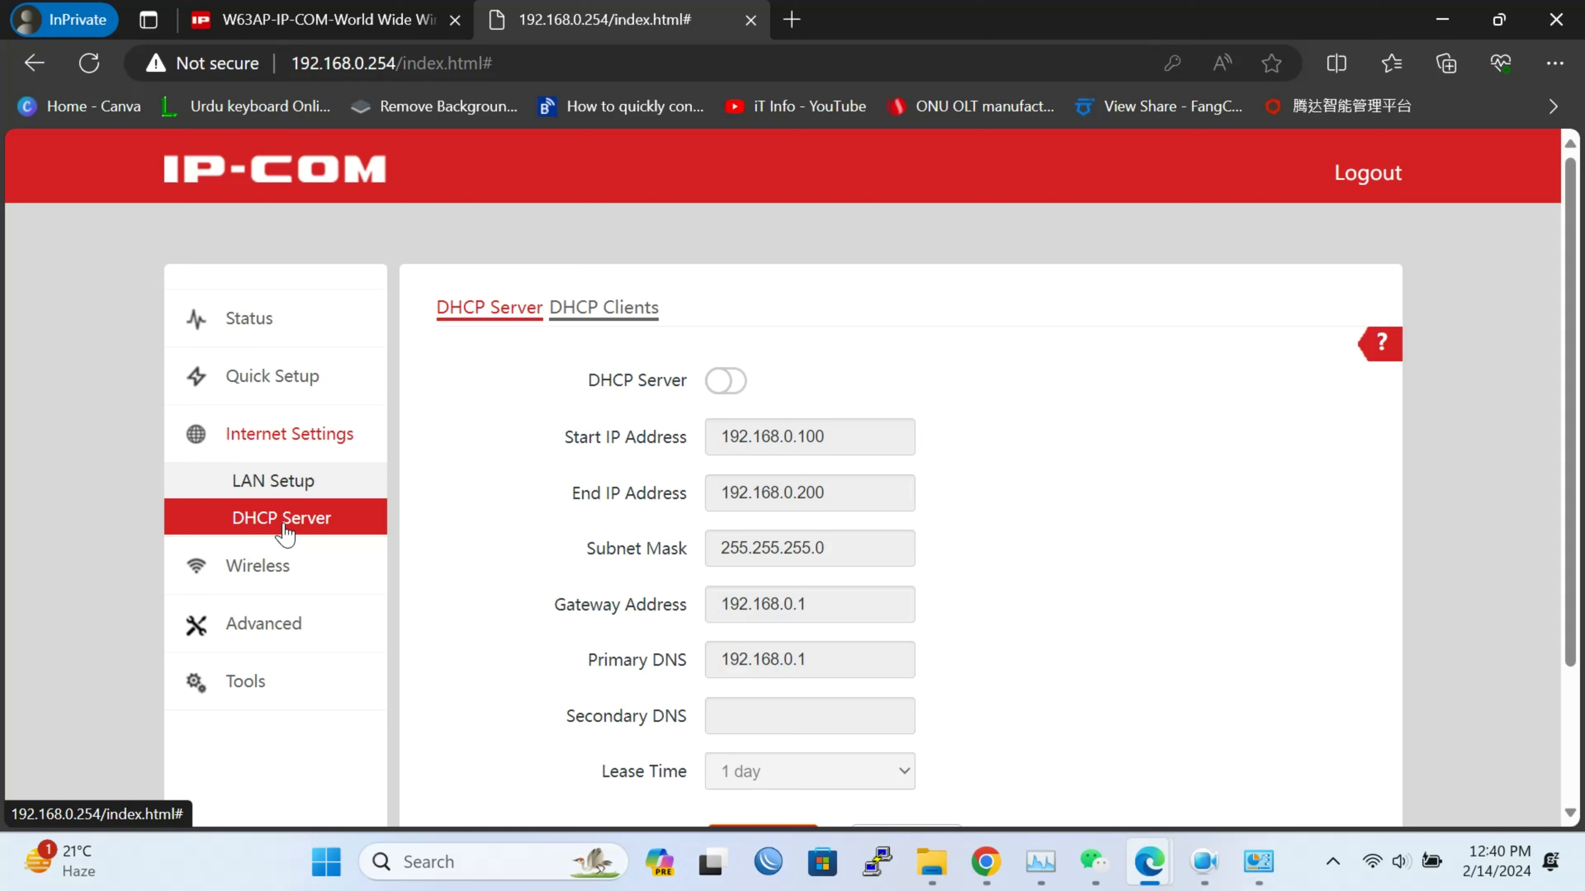
pyautogui.click(294, 584)
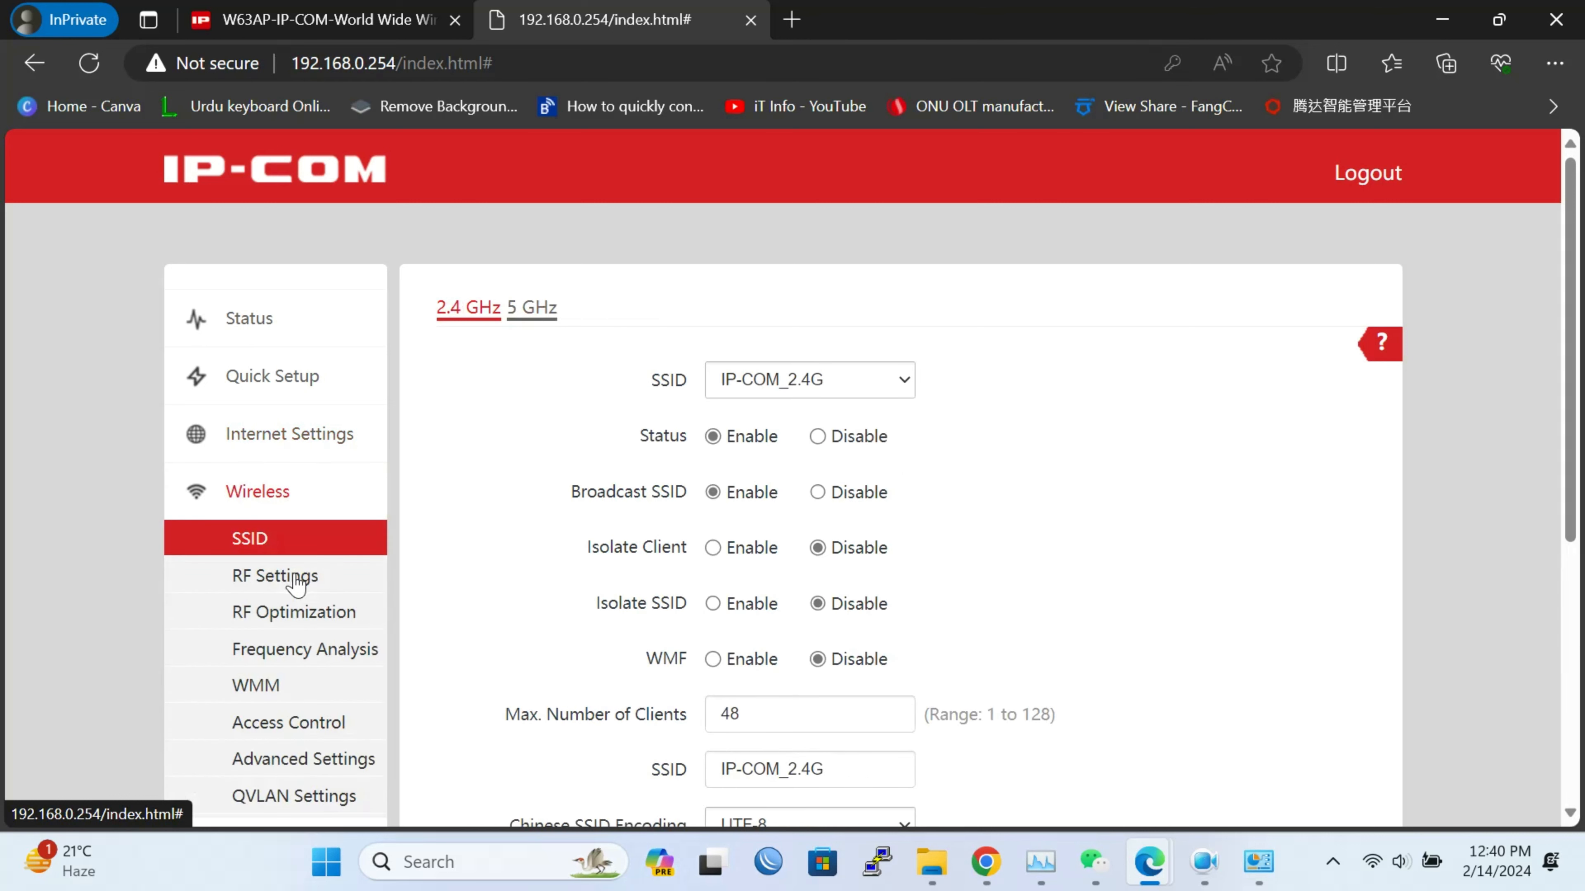
# Lower IP-COM_2.4G's maximum number of clients from 48 to 20 and save
pyautogui.scroll(-2, 938, 442)
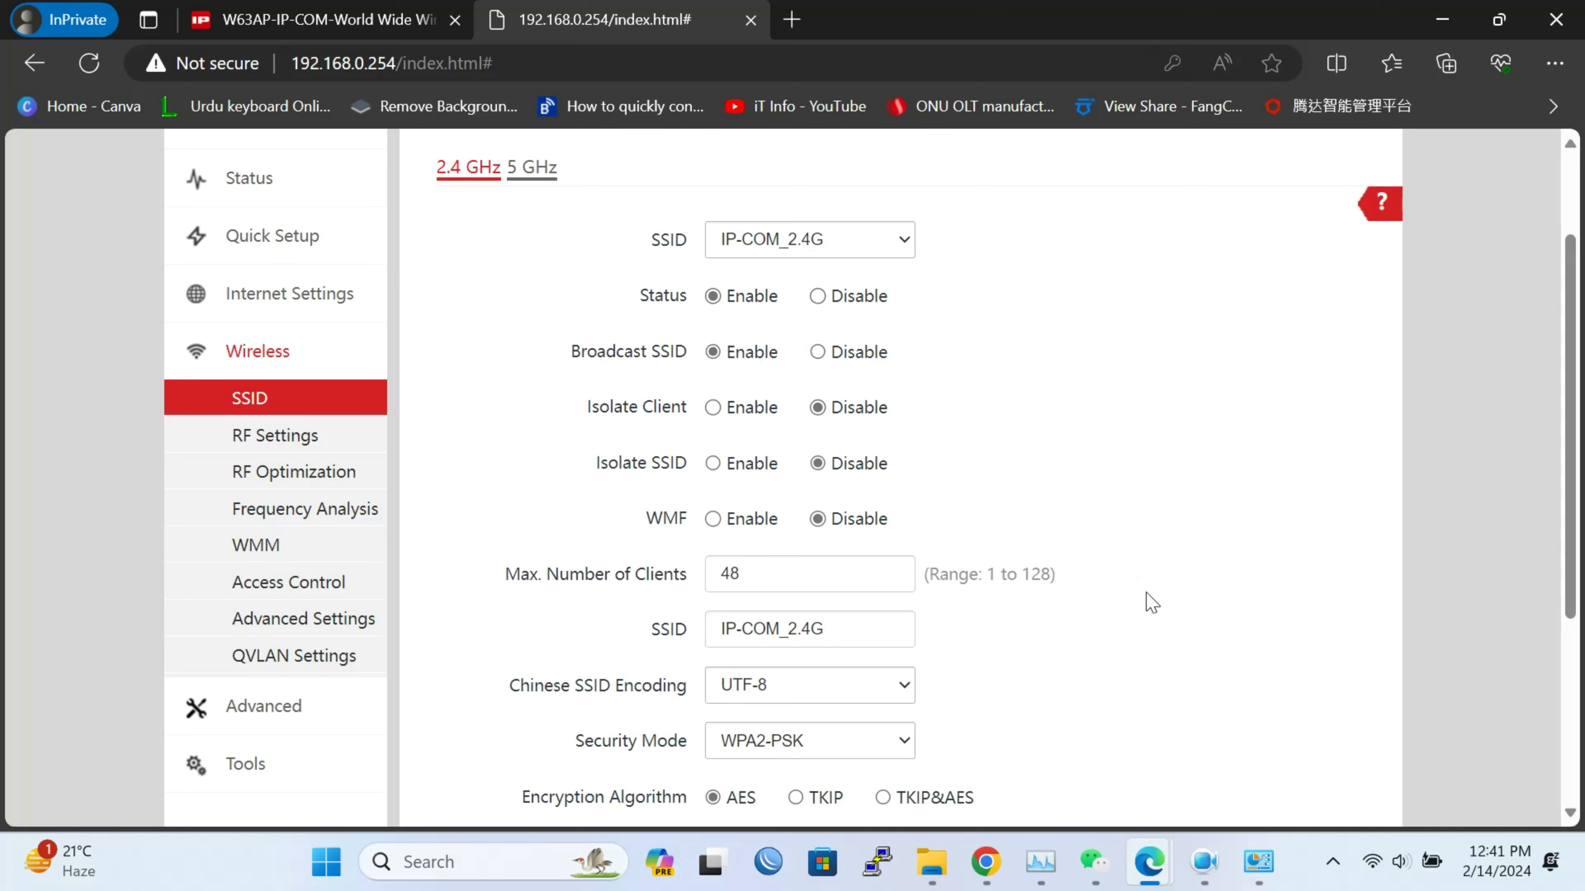
pyautogui.scroll(-4, 1148, 602)
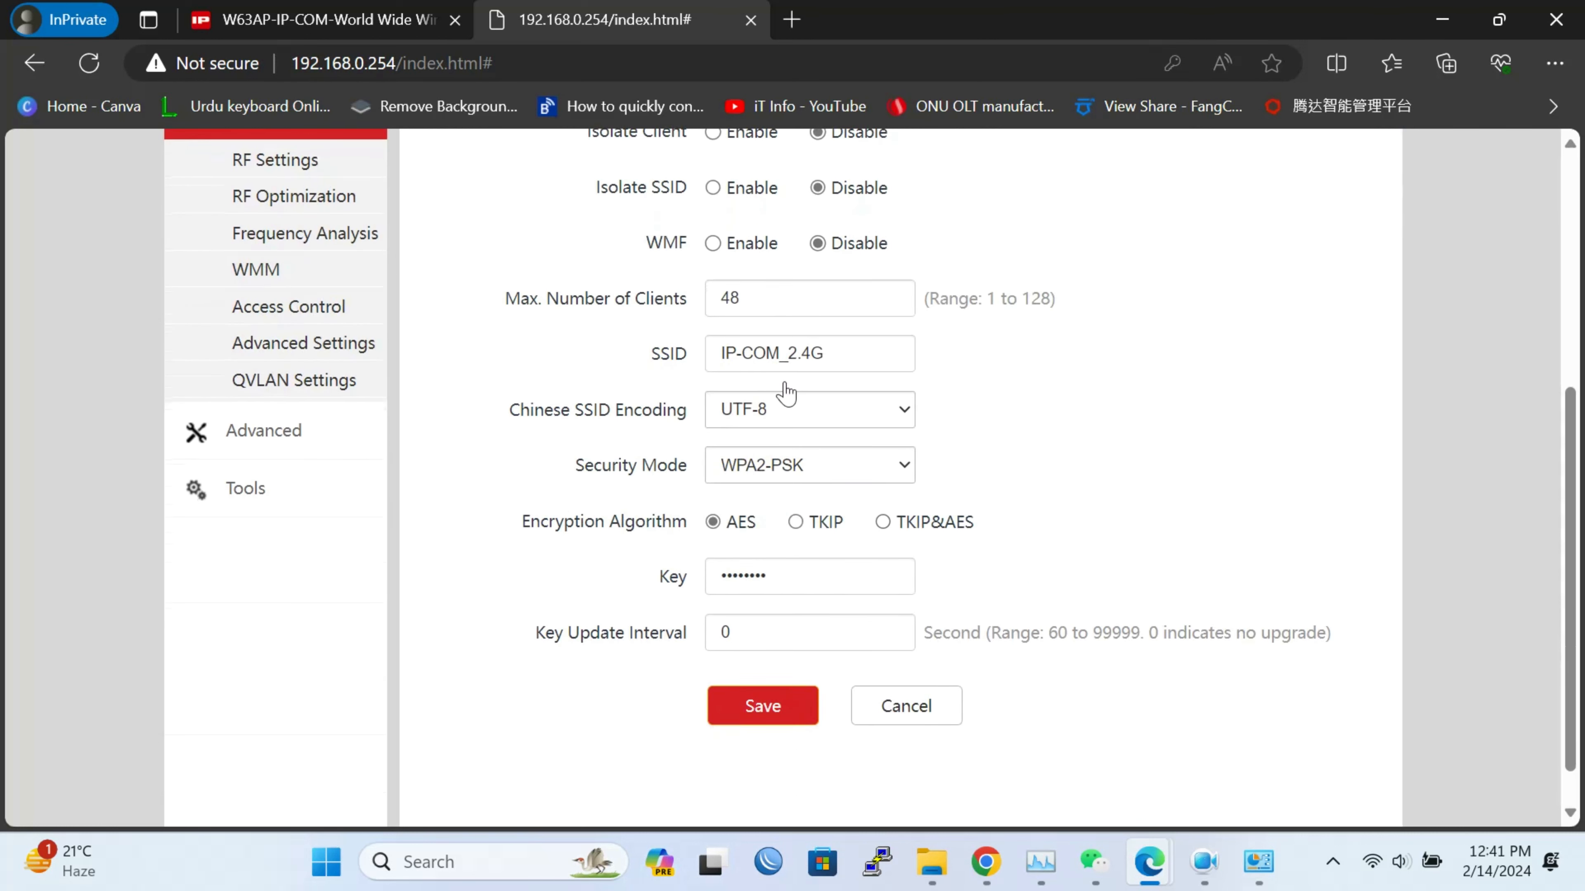
pyautogui.scroll(-1, 1099, 364)
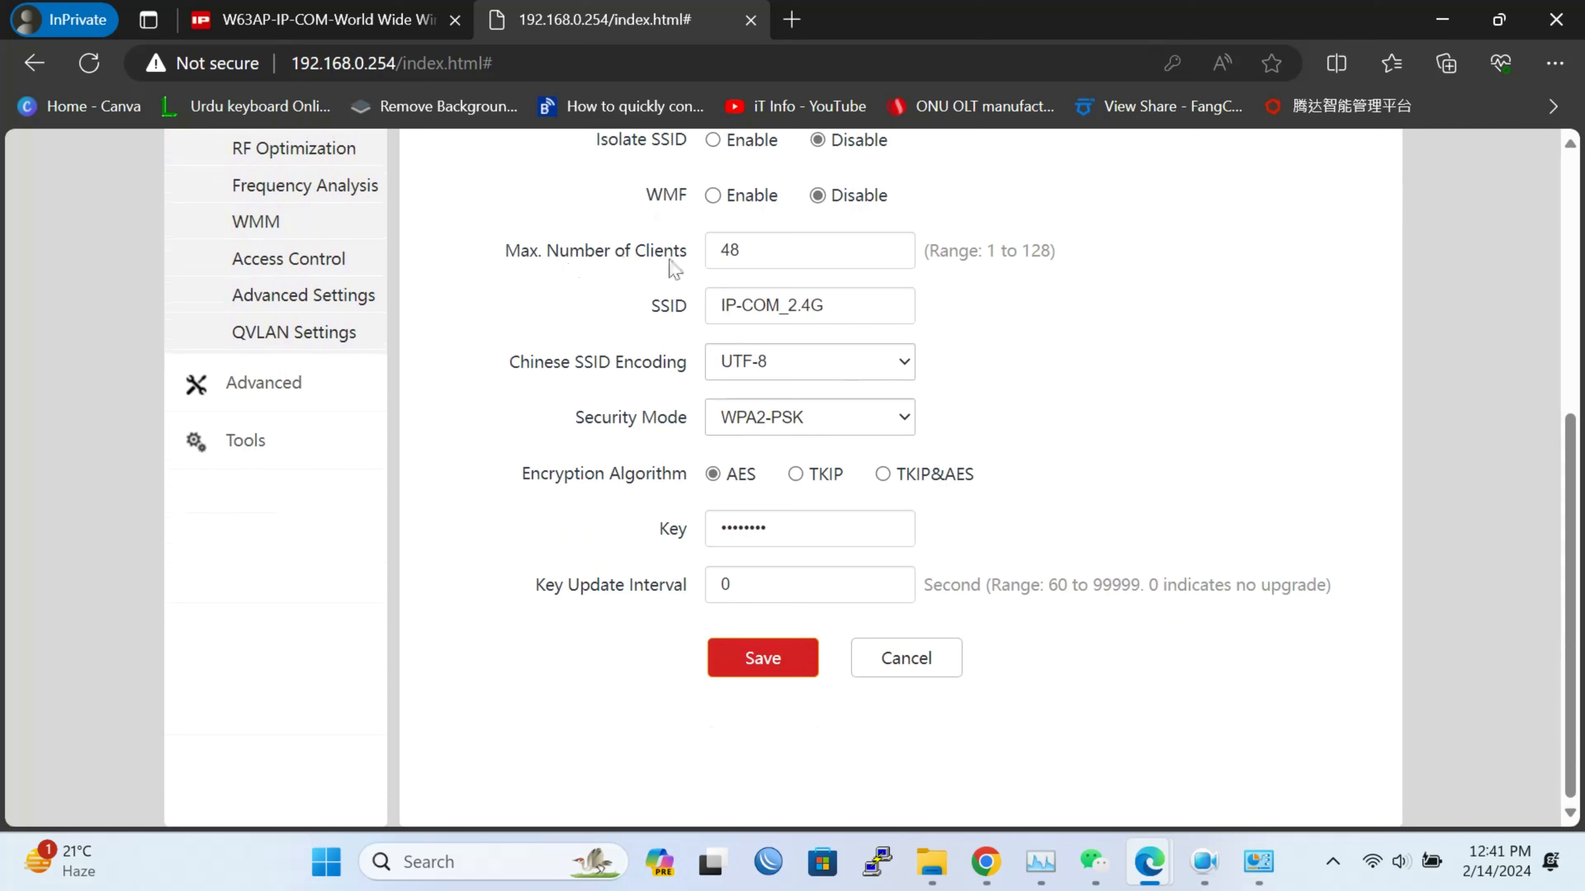
pyautogui.click(773, 258)
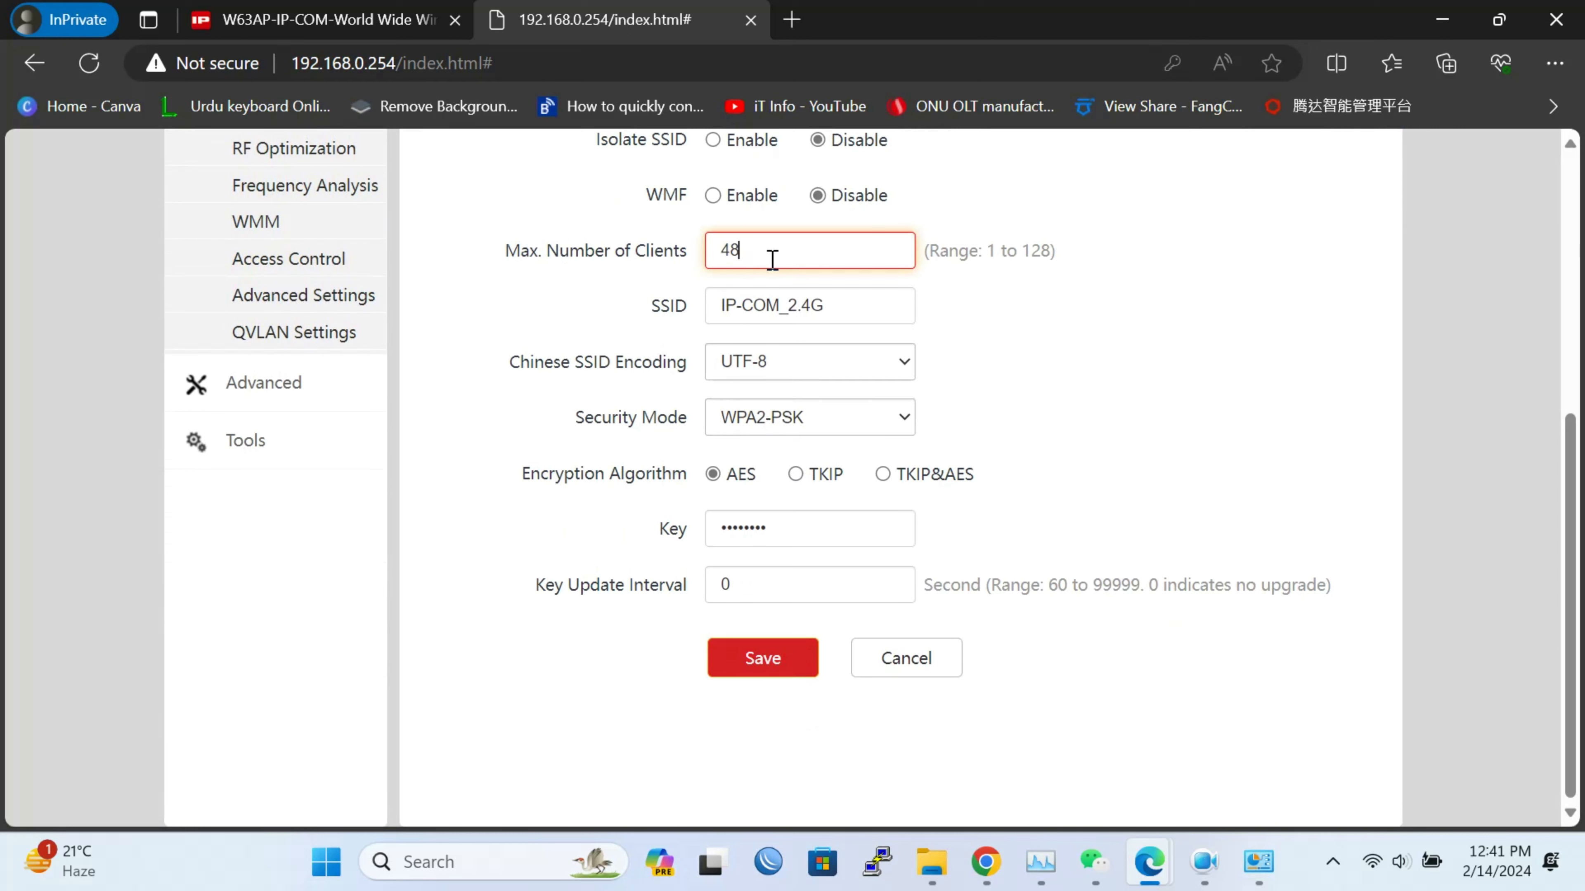
pyautogui.press('BackSpace')
pyautogui.press('BackSpace')
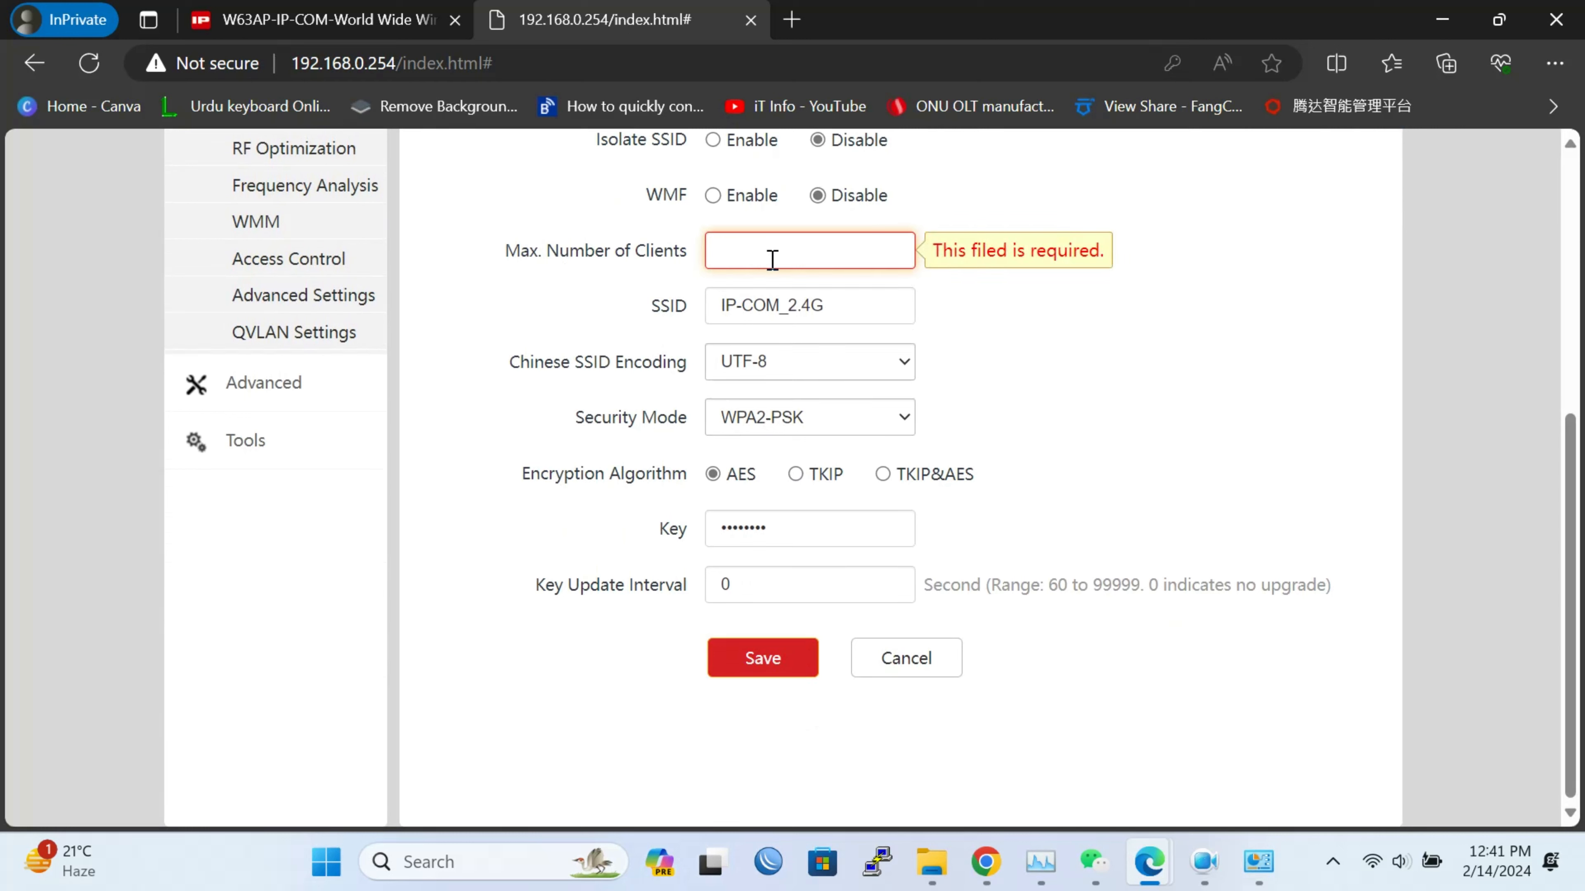
pyautogui.write('20')
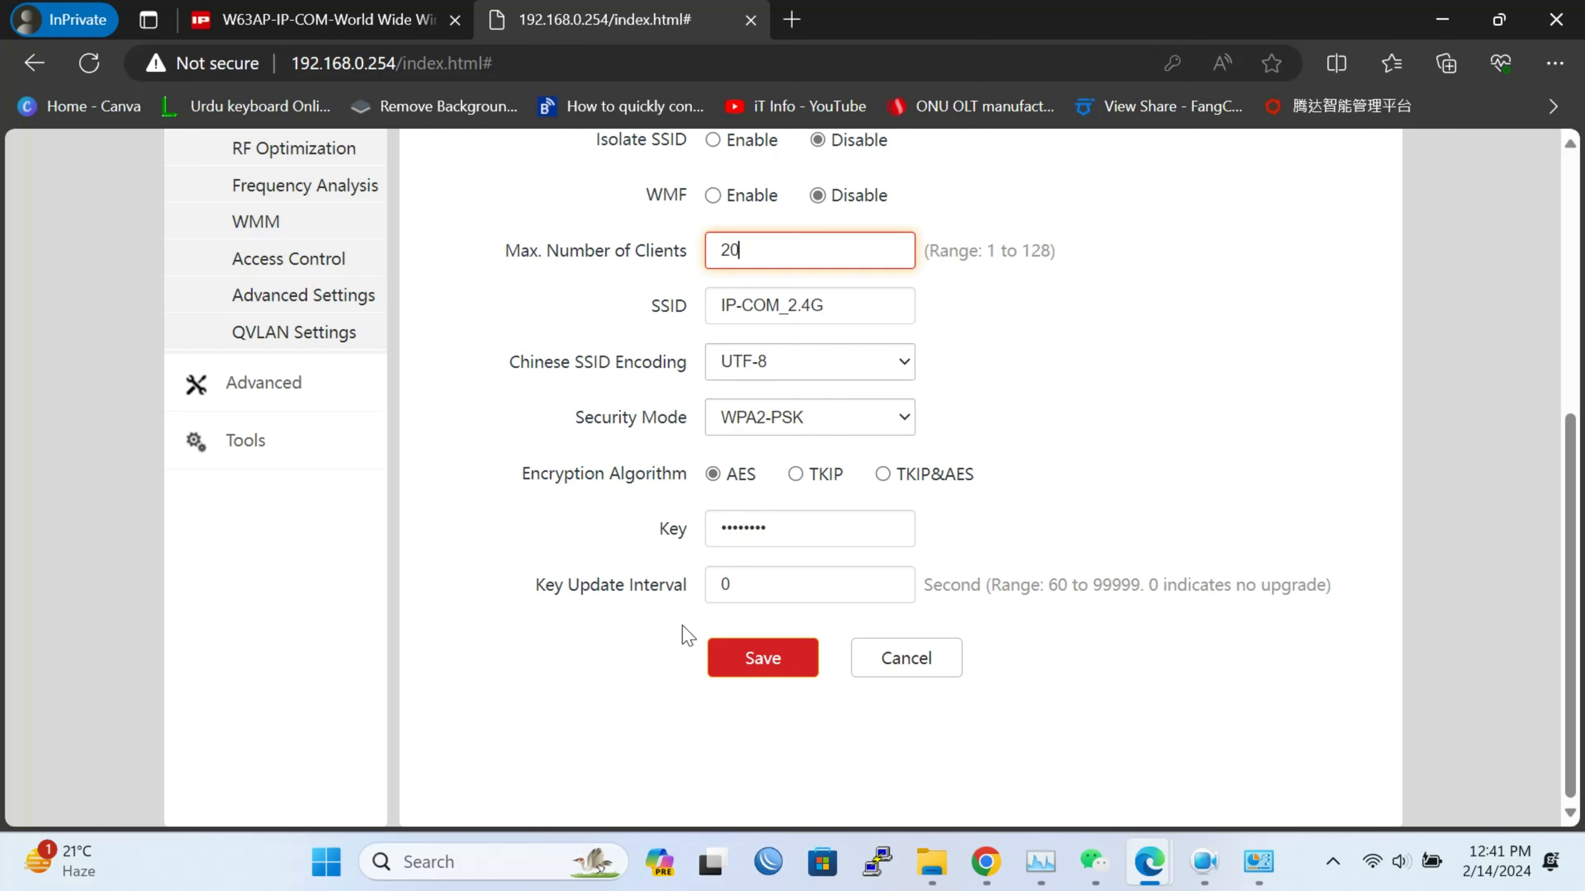
pyautogui.click(825, 524)
pyautogui.click(1049, 509)
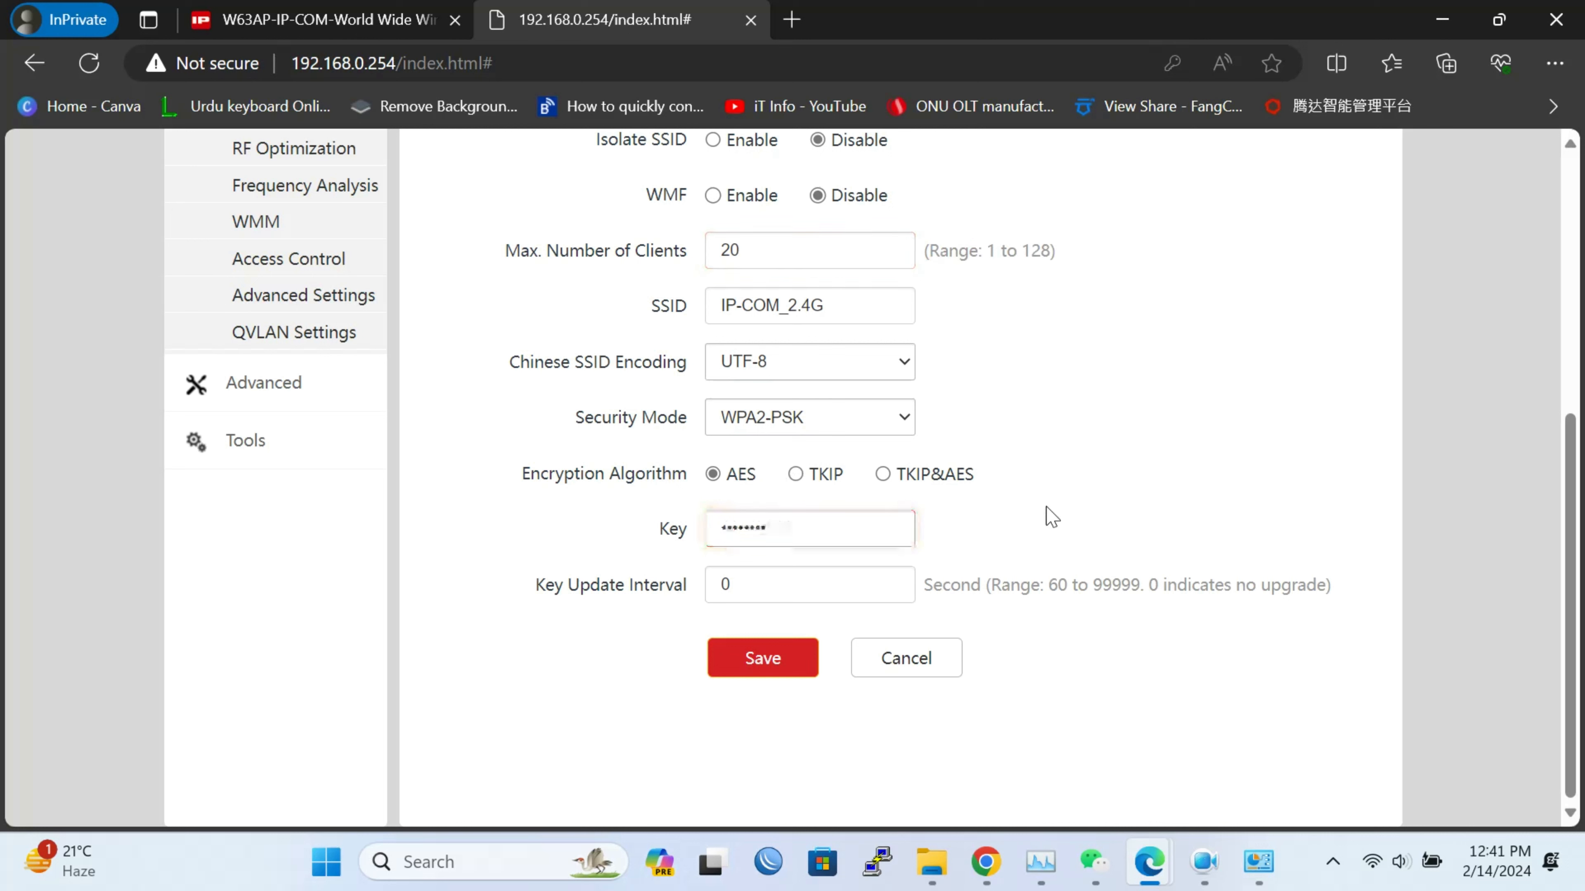
pyautogui.click(773, 673)
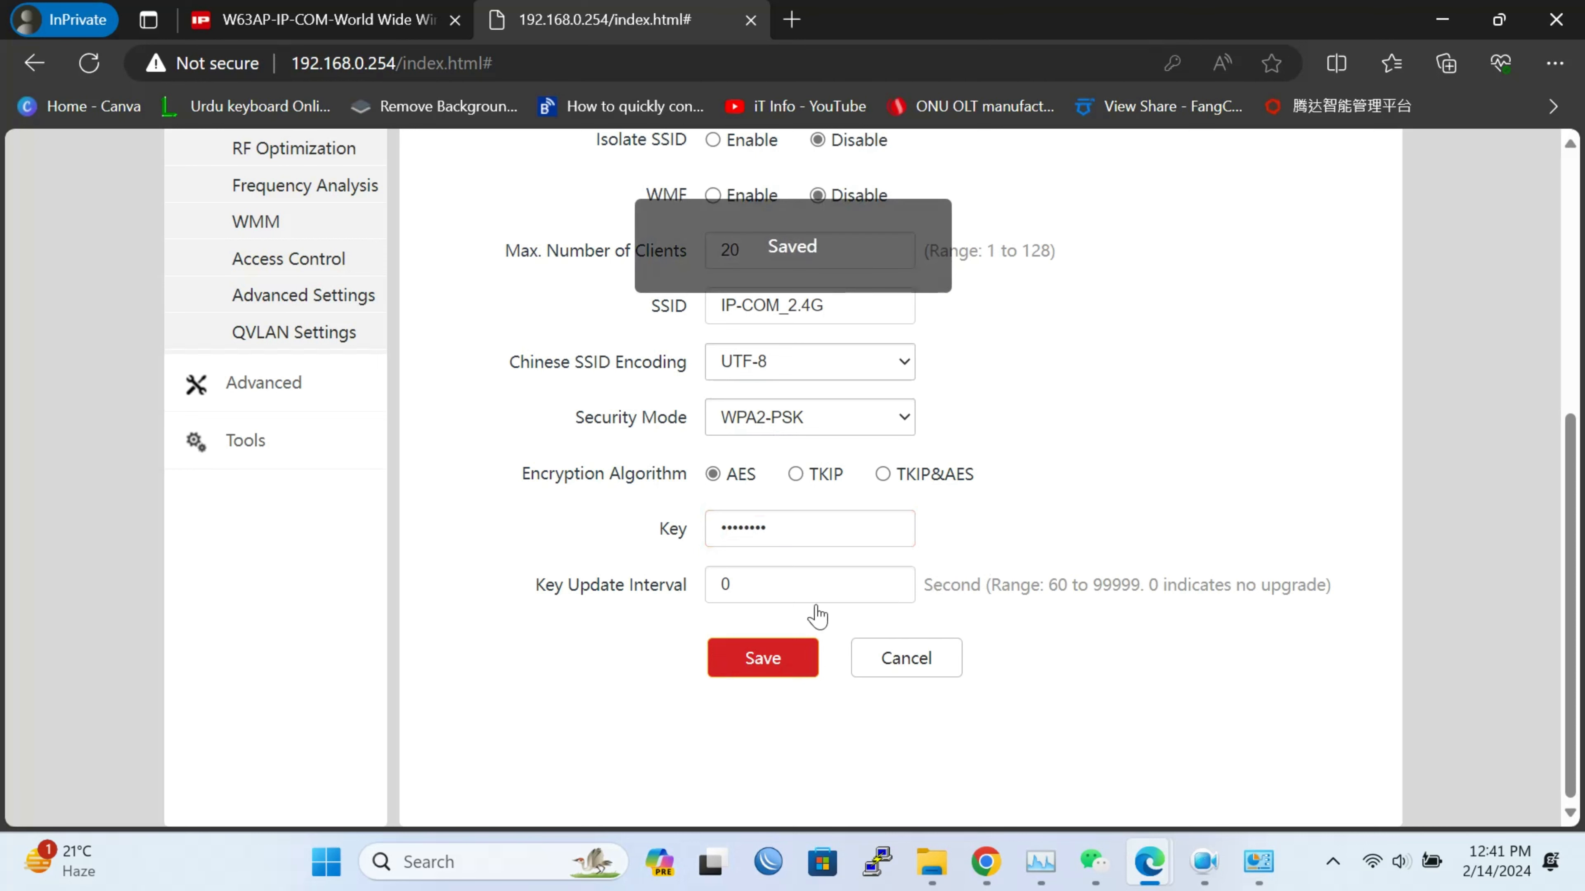
pyautogui.click(832, 393)
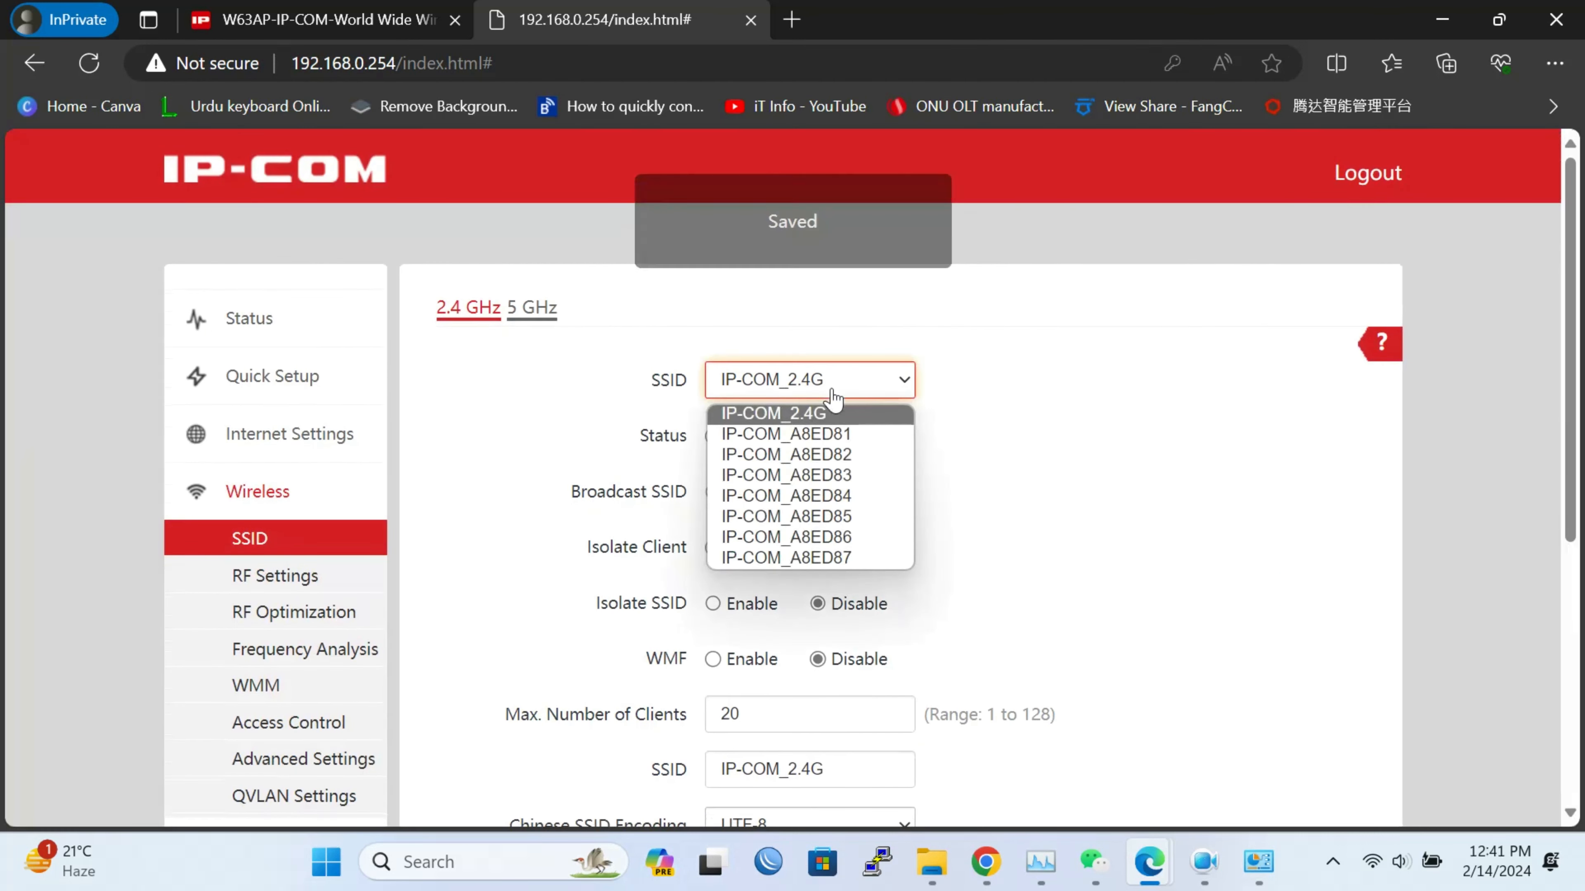
# Review the 5 GHz SSID settings, leaving IP-COM_5G's 48-client limit unchanged, then return to 2.4 GHz
pyautogui.click(536, 322)
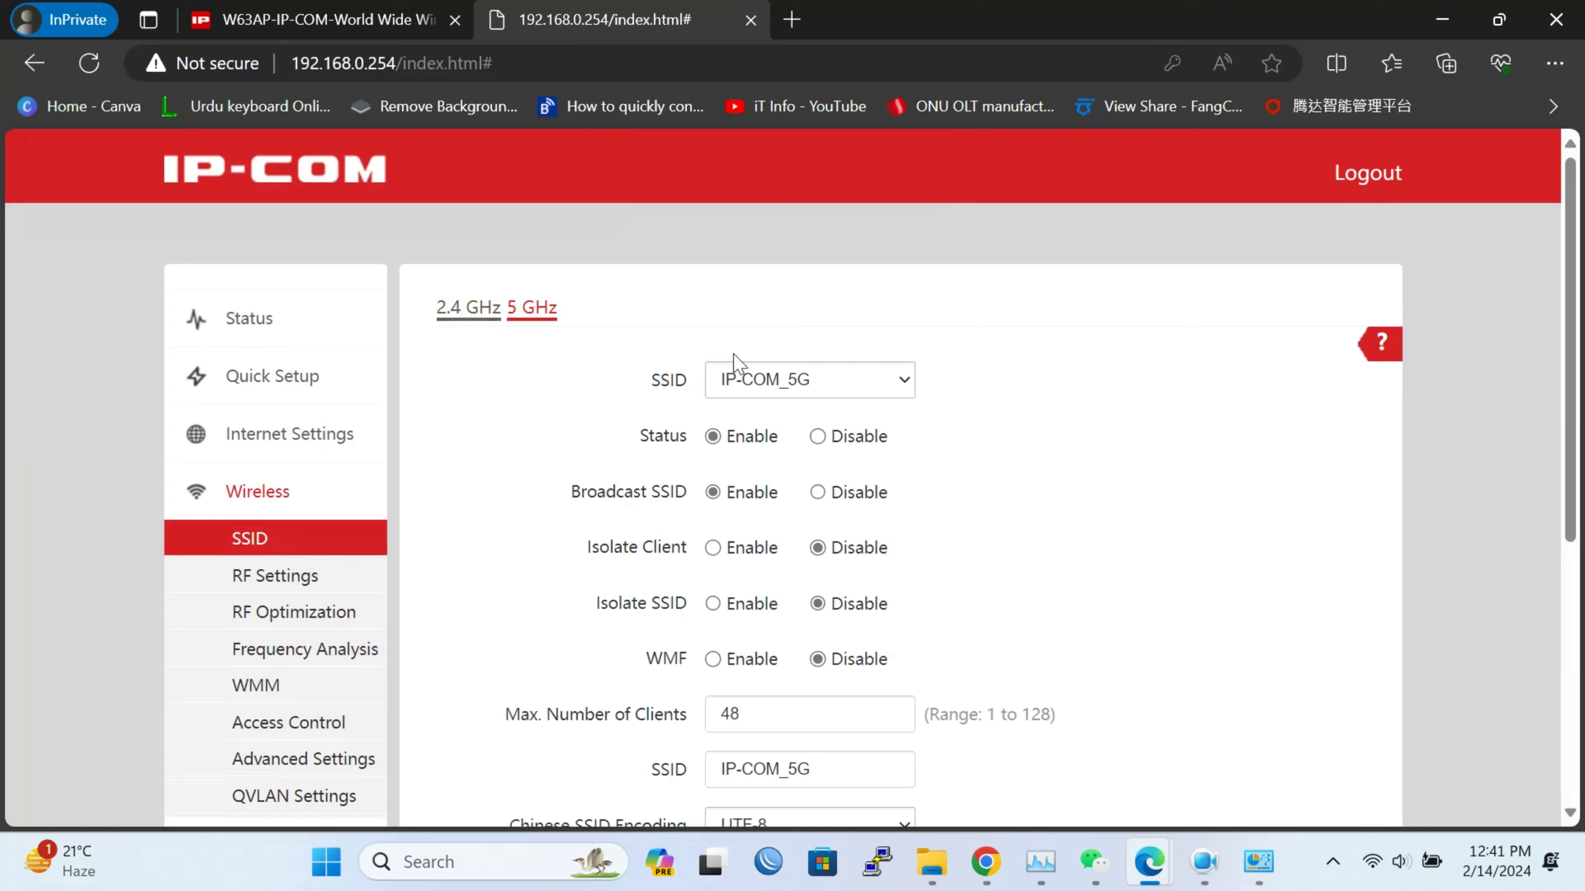
pyautogui.scroll(-5, 1185, 643)
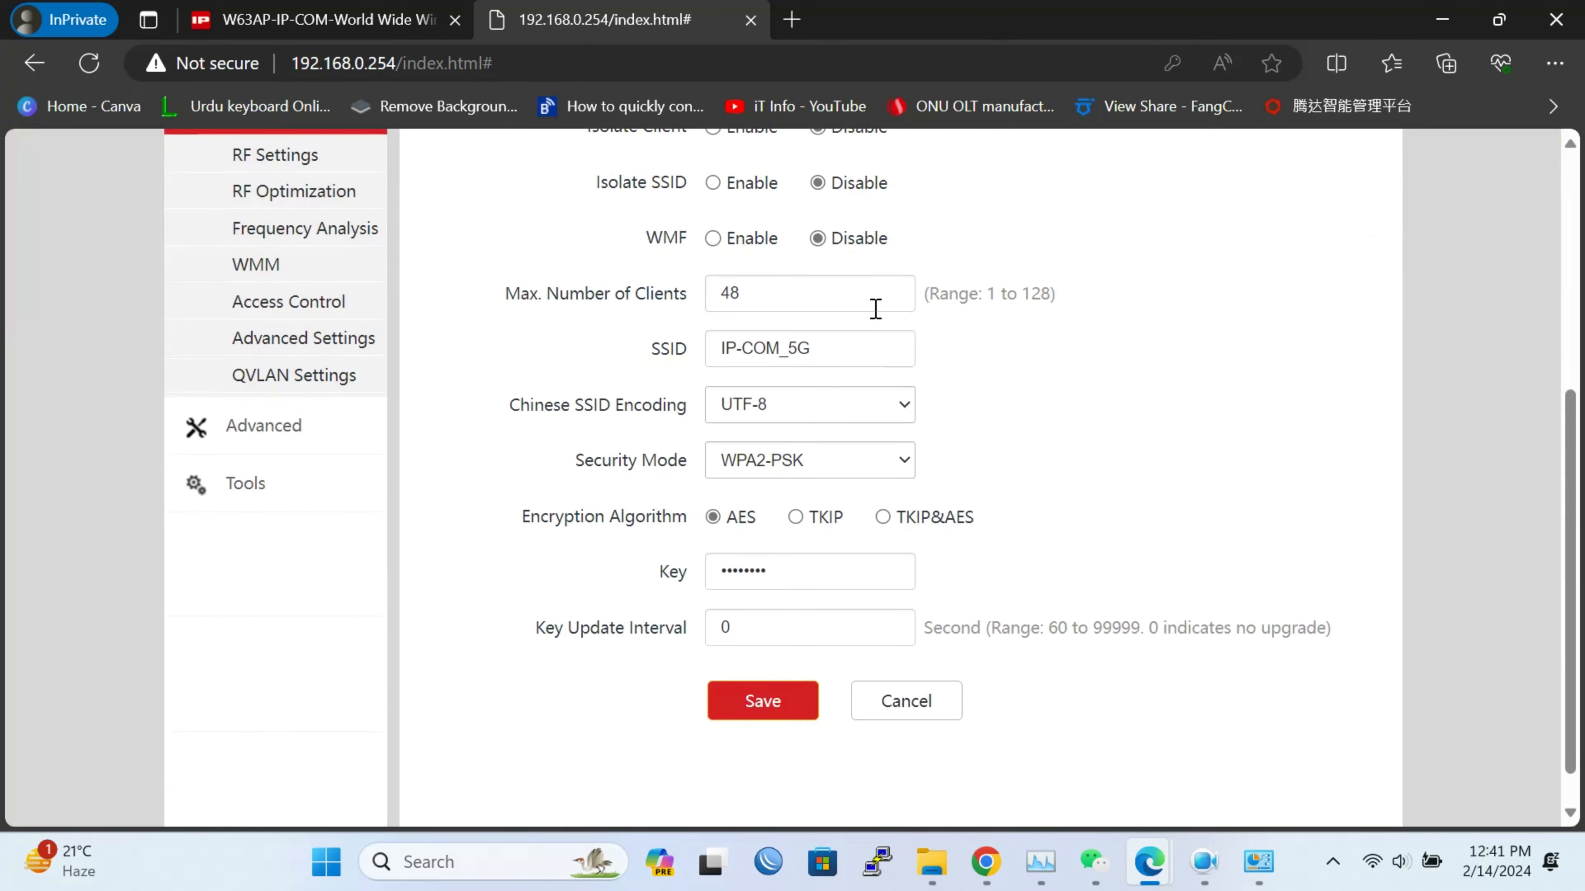
pyautogui.doubleClick(858, 290)
pyautogui.click(1086, 382)
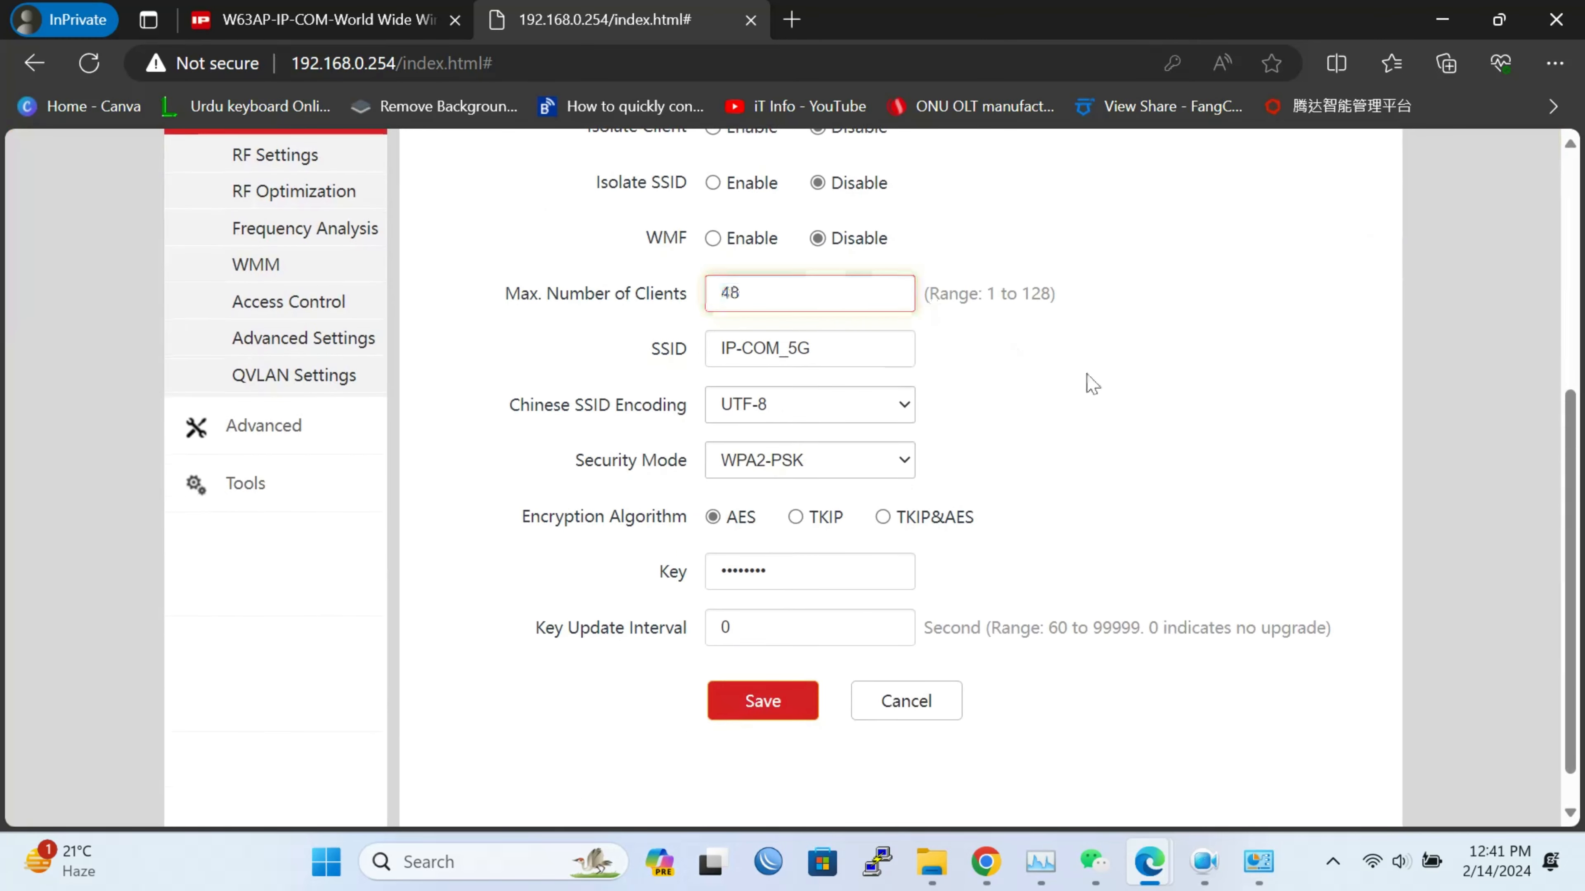
pyautogui.scroll(7, 1086, 383)
pyautogui.click(869, 379)
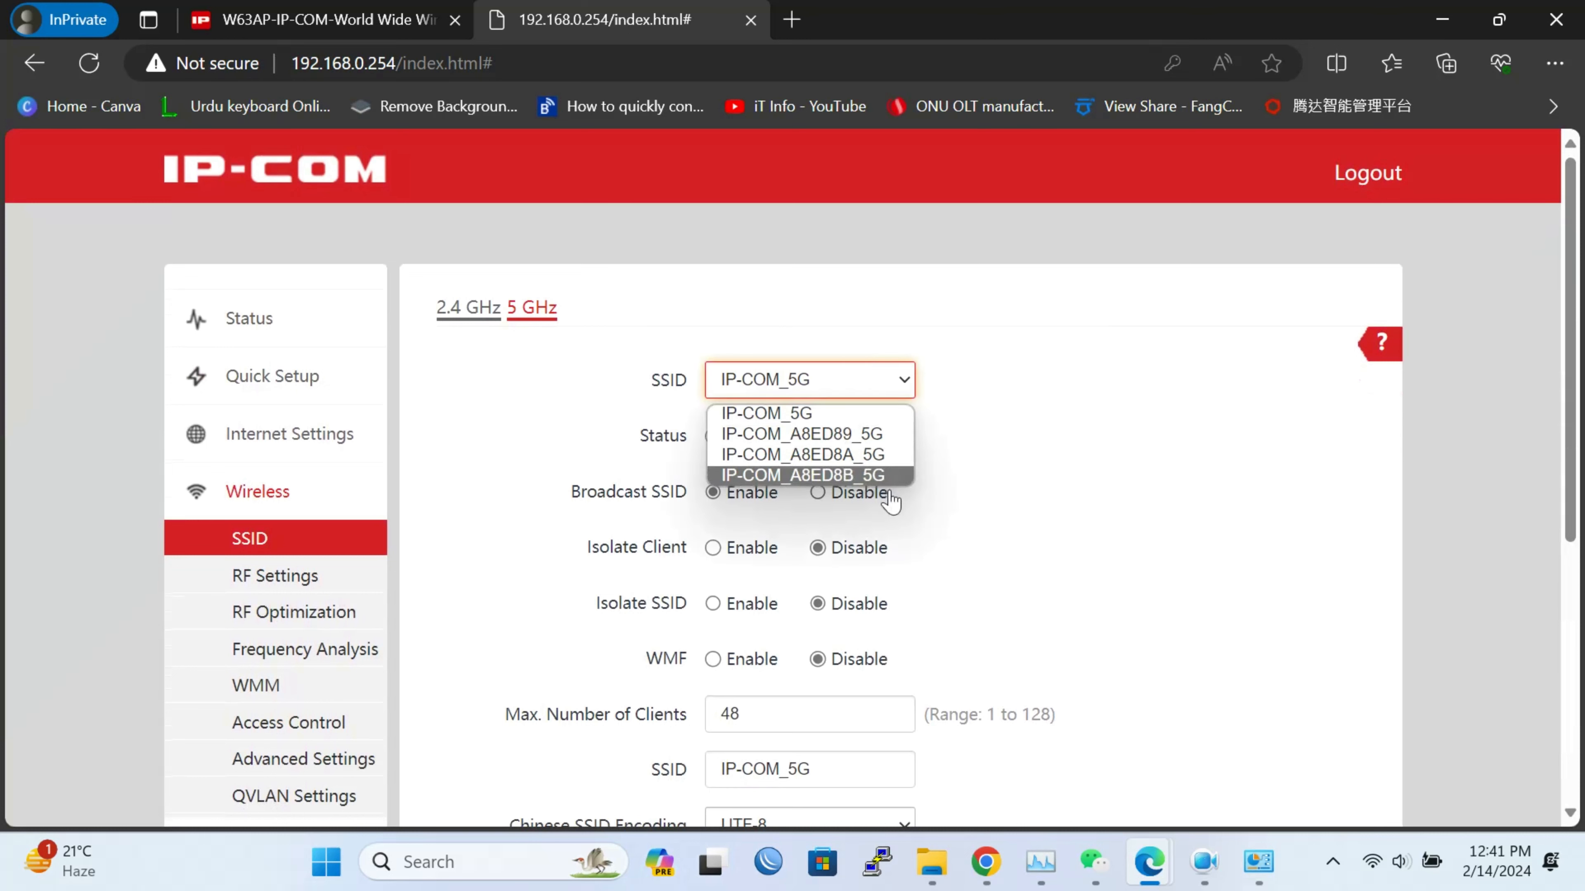
pyautogui.click(476, 310)
pyautogui.click(475, 310)
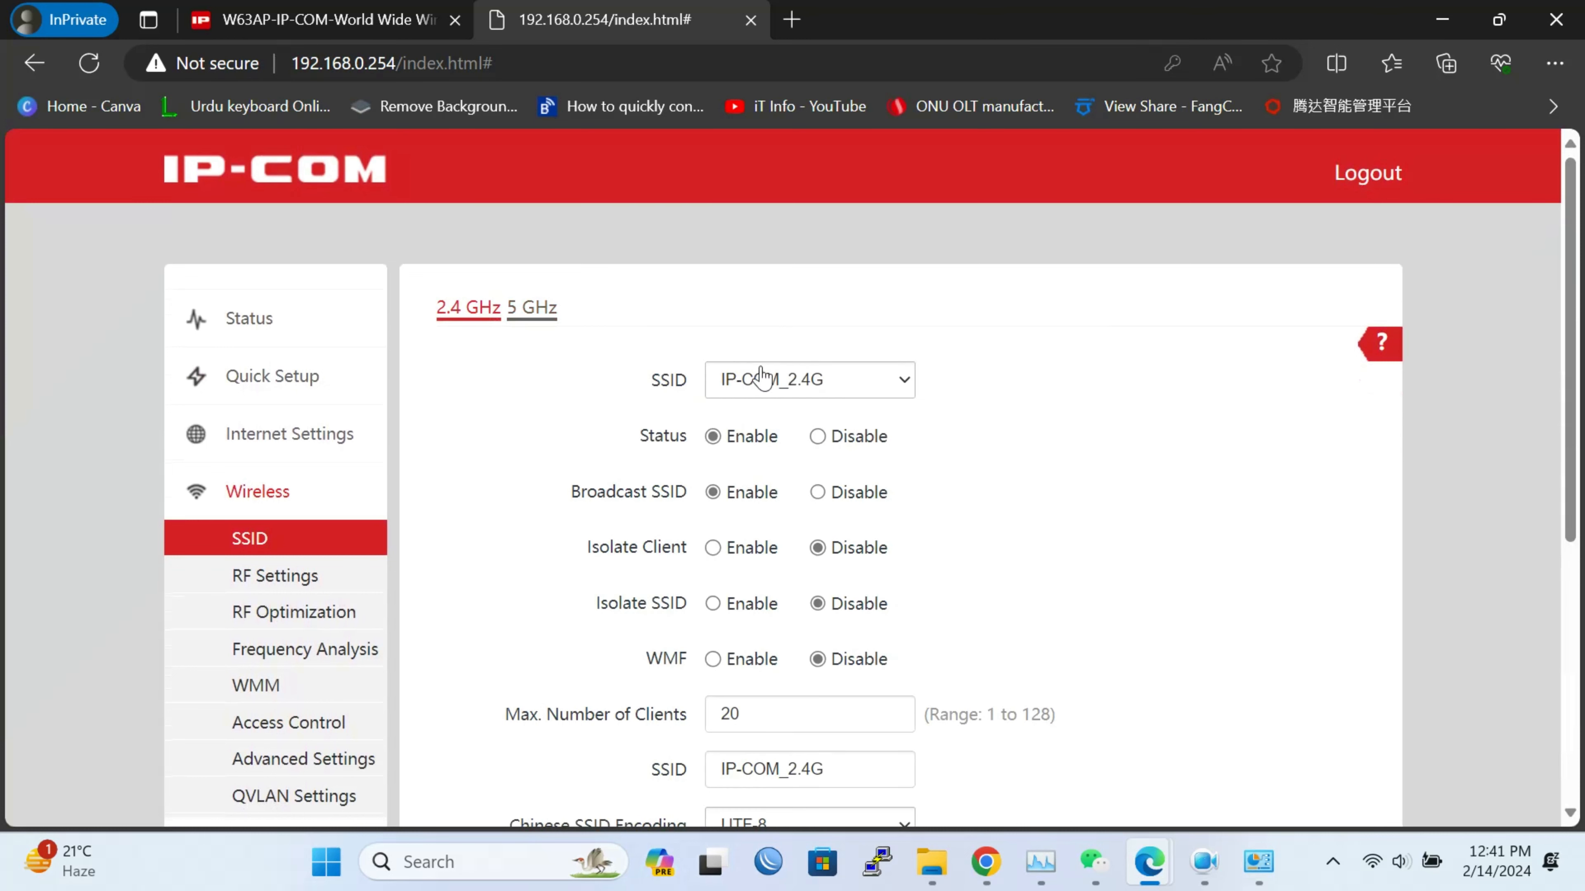
# Load the IP-COM_A8ED87 2.4 GHz SSID settings, then go to the RF Settings page
pyautogui.click(830, 382)
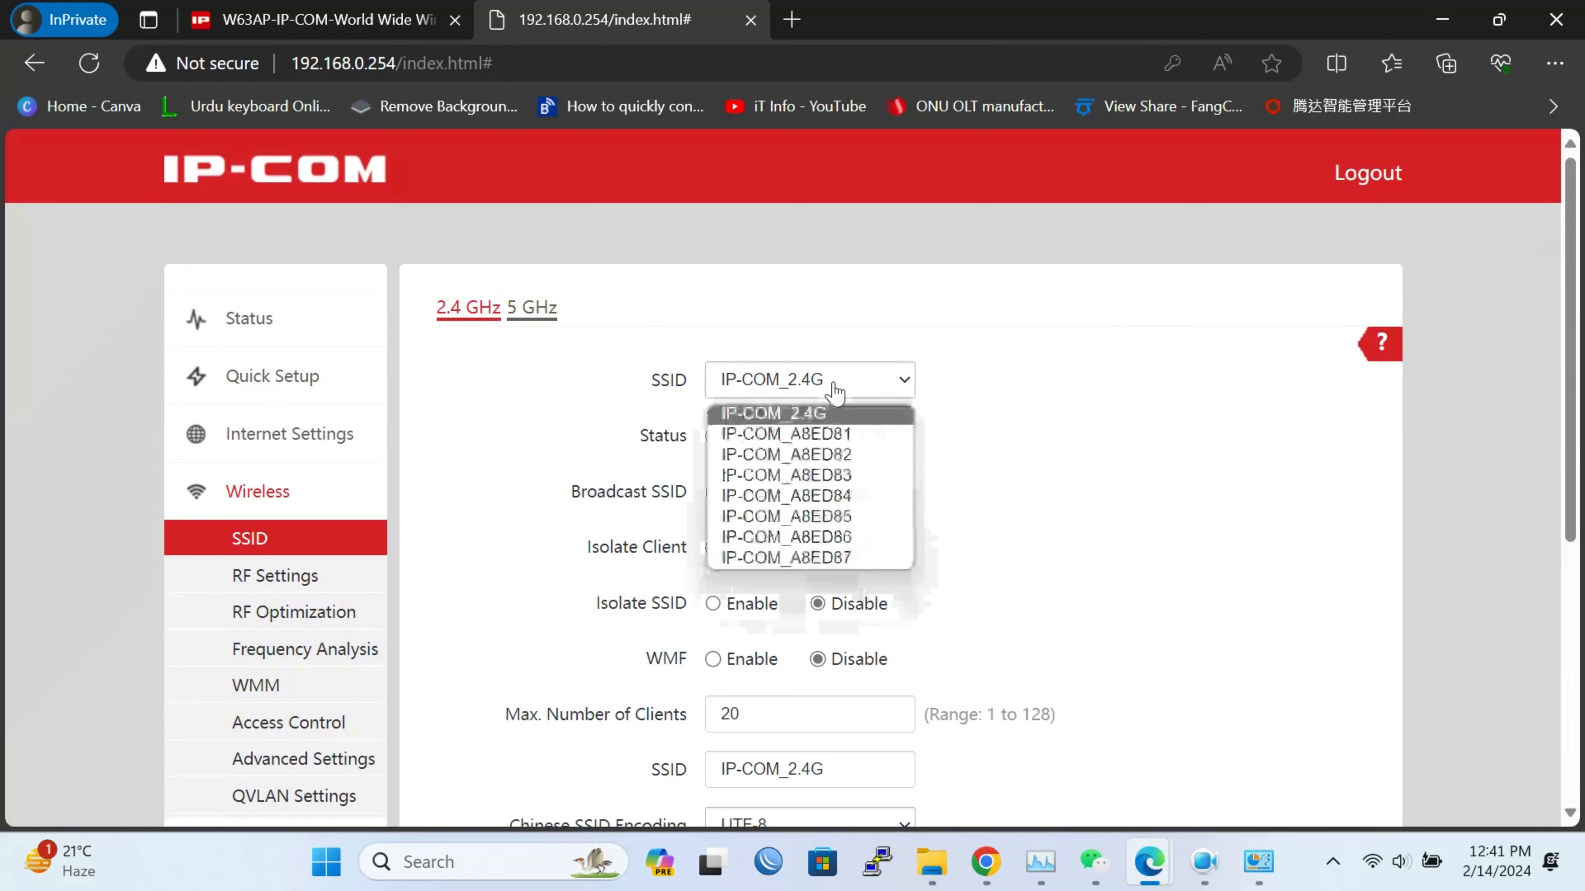
pyautogui.click(874, 560)
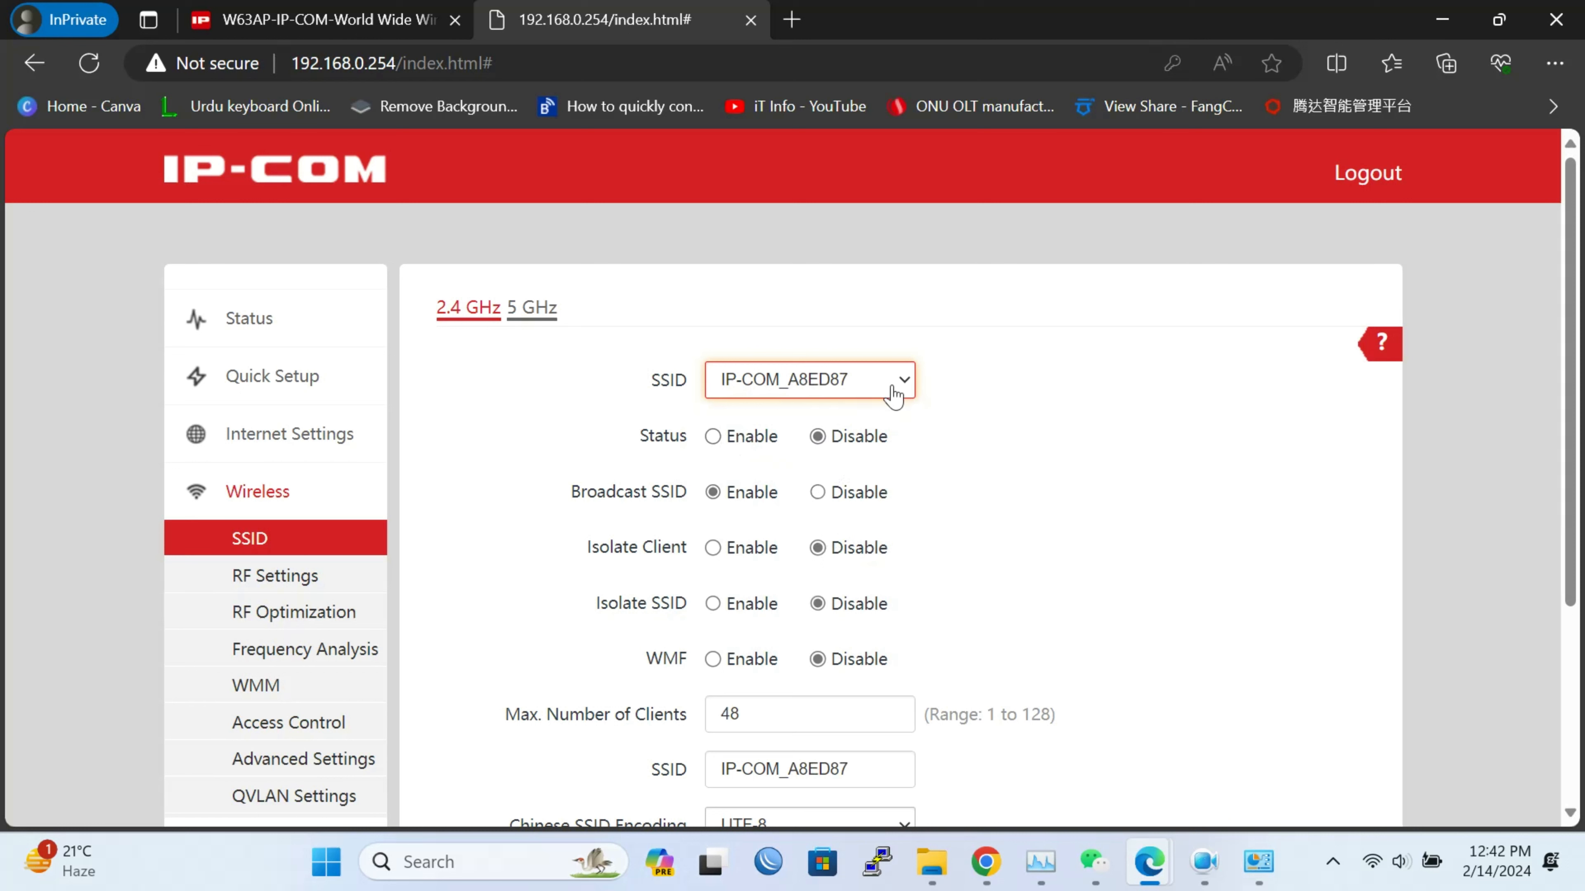
pyautogui.scroll(-5, 1132, 453)
pyautogui.scroll(4, 1131, 453)
pyautogui.scroll(-3, 1135, 454)
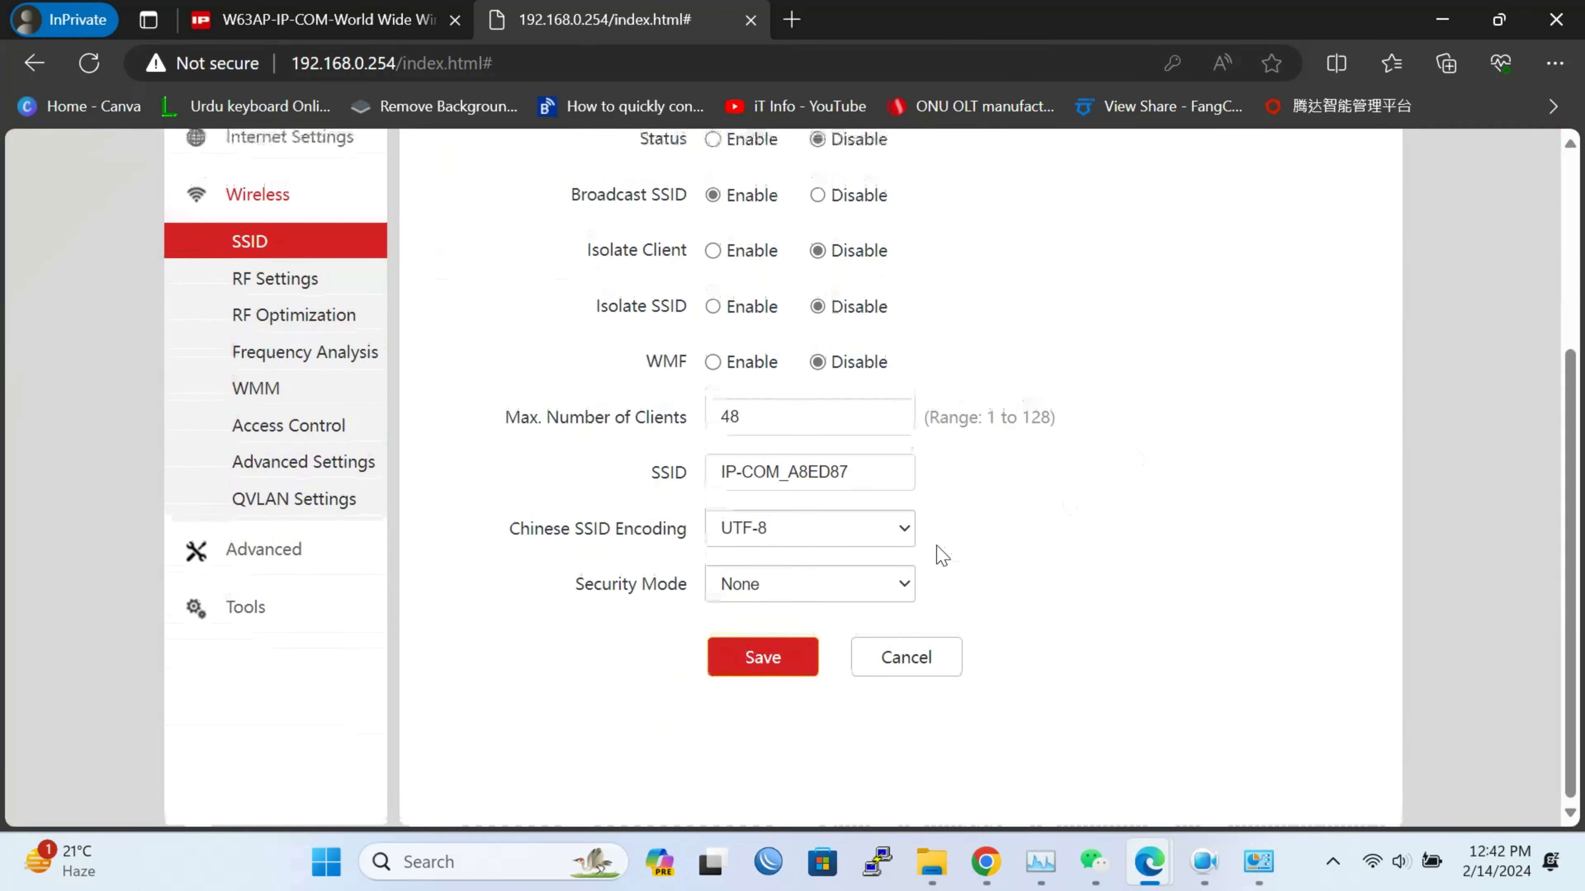
pyautogui.click(292, 282)
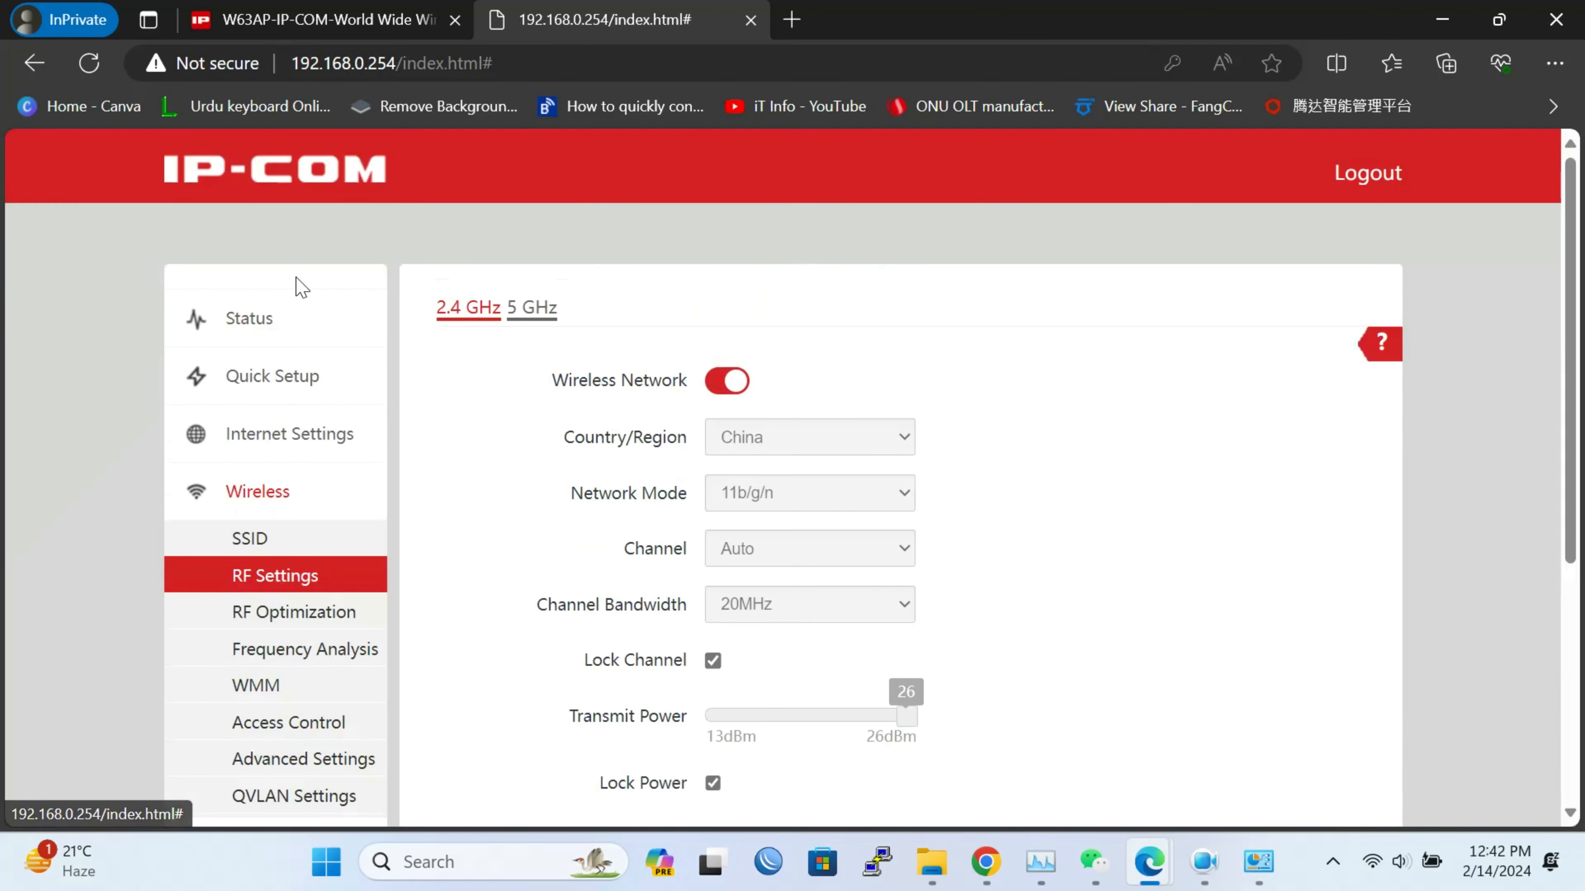
# Reload the 2.4 GHz RF Settings and toggle Wireless Network off and back on
pyautogui.scroll(-5, 927, 412)
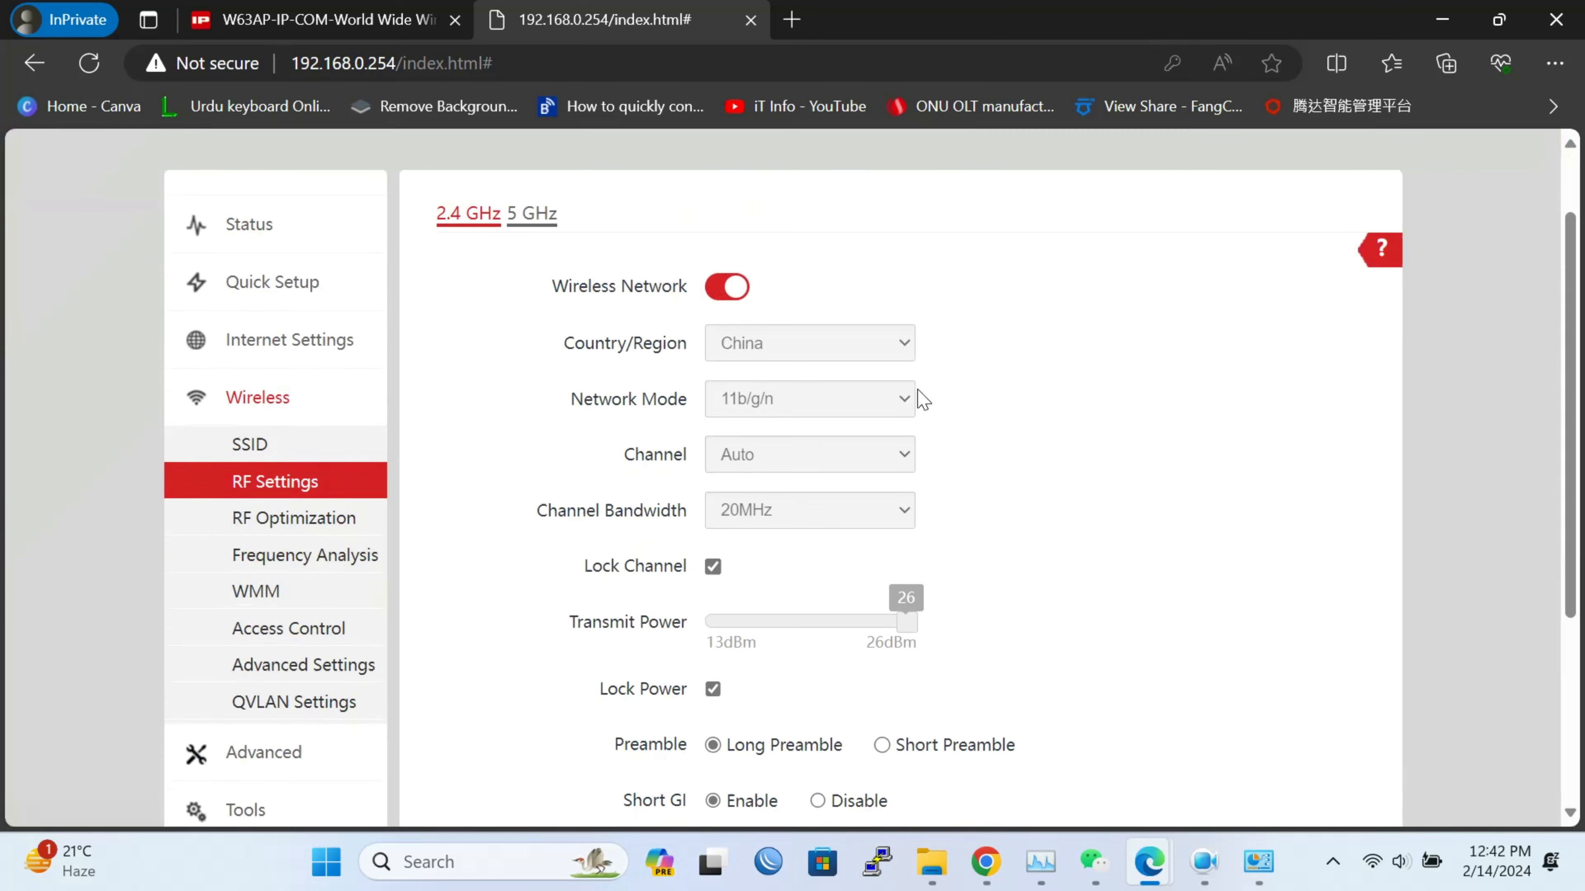
pyautogui.scroll(5, 924, 400)
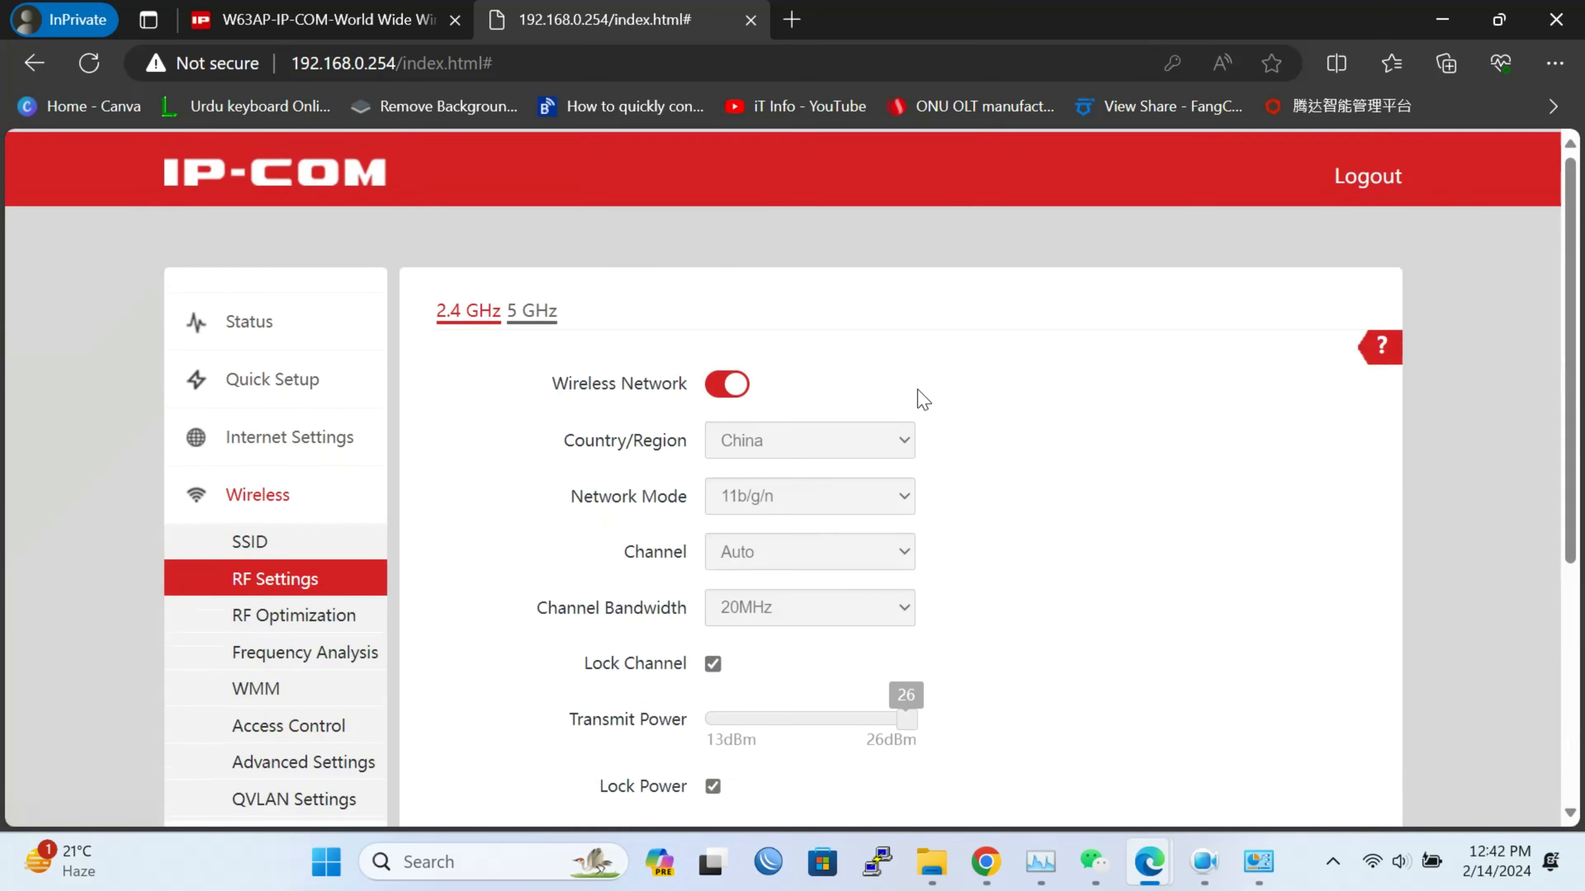
pyautogui.click(470, 312)
pyautogui.click(714, 384)
pyautogui.click(715, 384)
# Look over RF Optimization, then show Access Control for IP-COM_2.4G
pyautogui.scroll(-2, 923, 425)
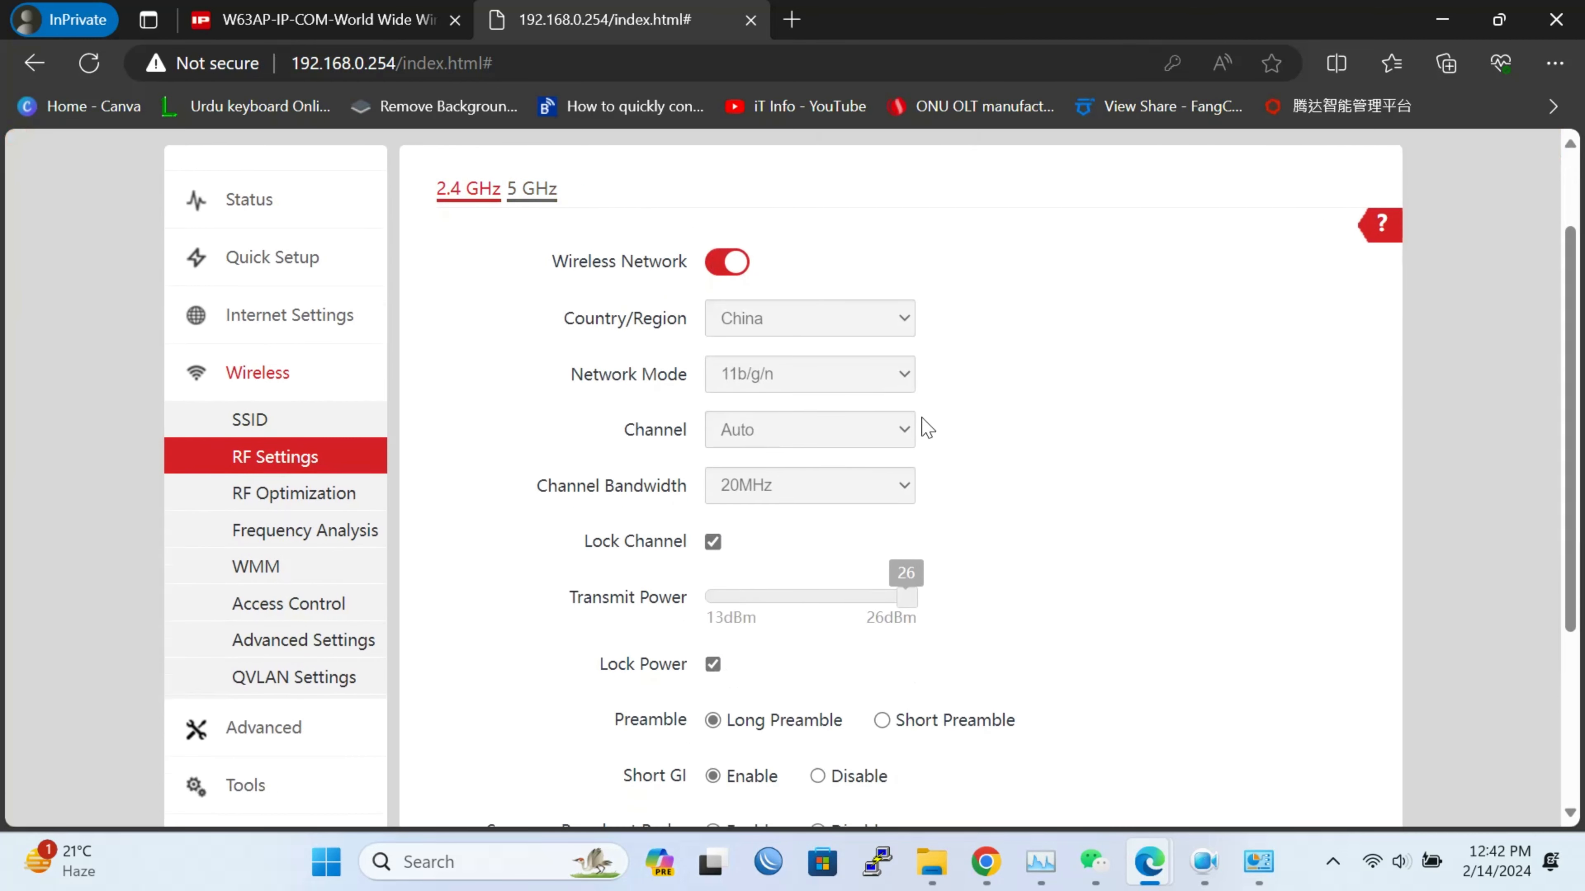
pyautogui.scroll(-5, 1267, 450)
pyautogui.scroll(5, 1271, 449)
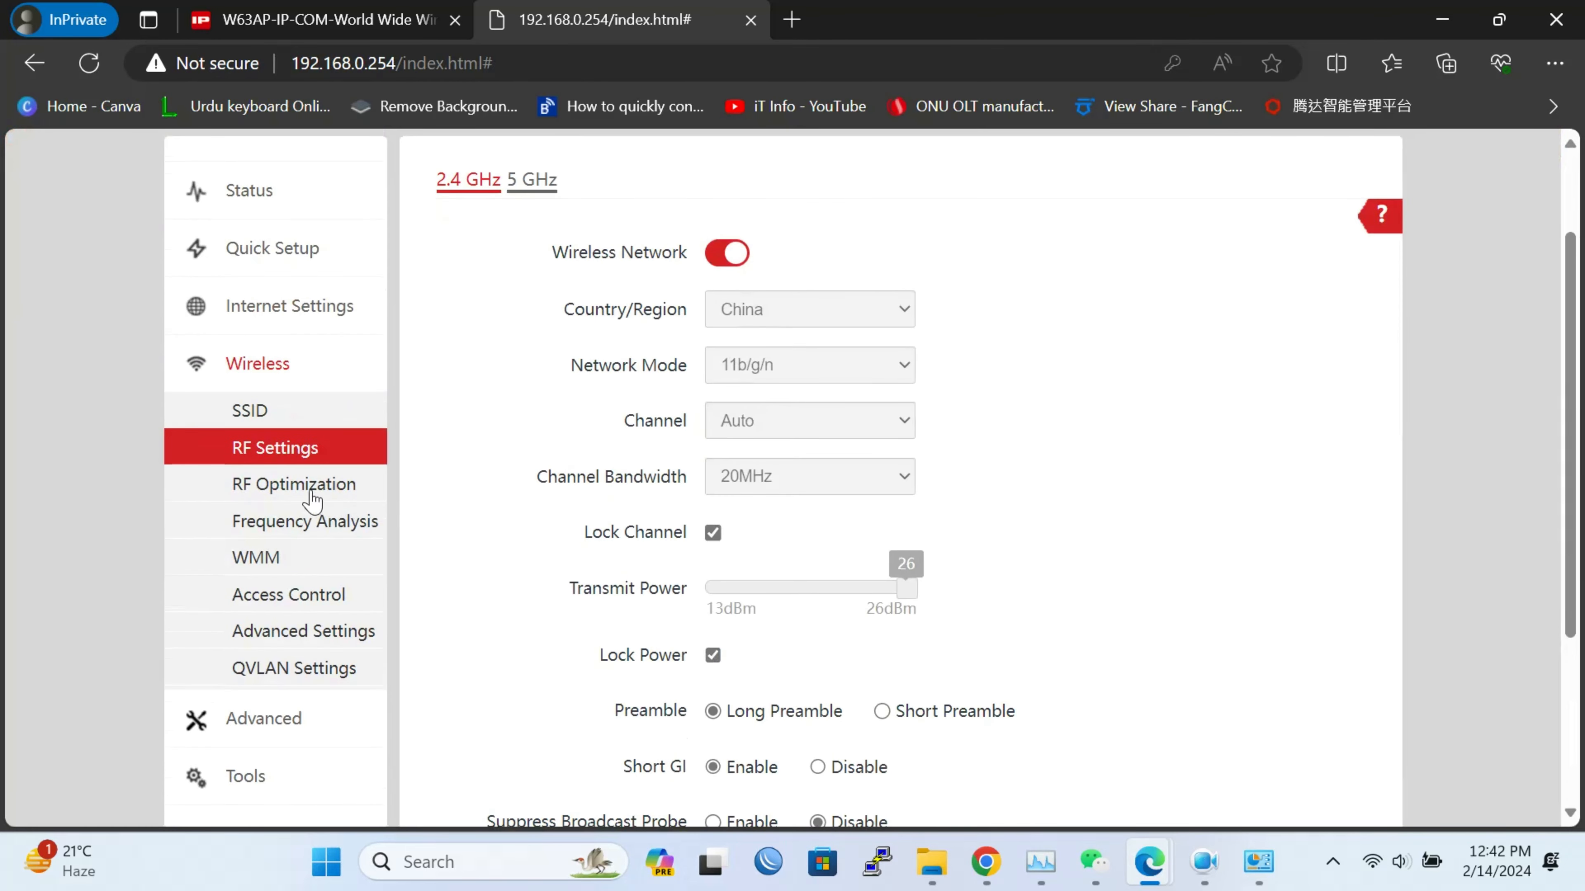
pyautogui.click(331, 483)
pyautogui.scroll(-2, 491, 498)
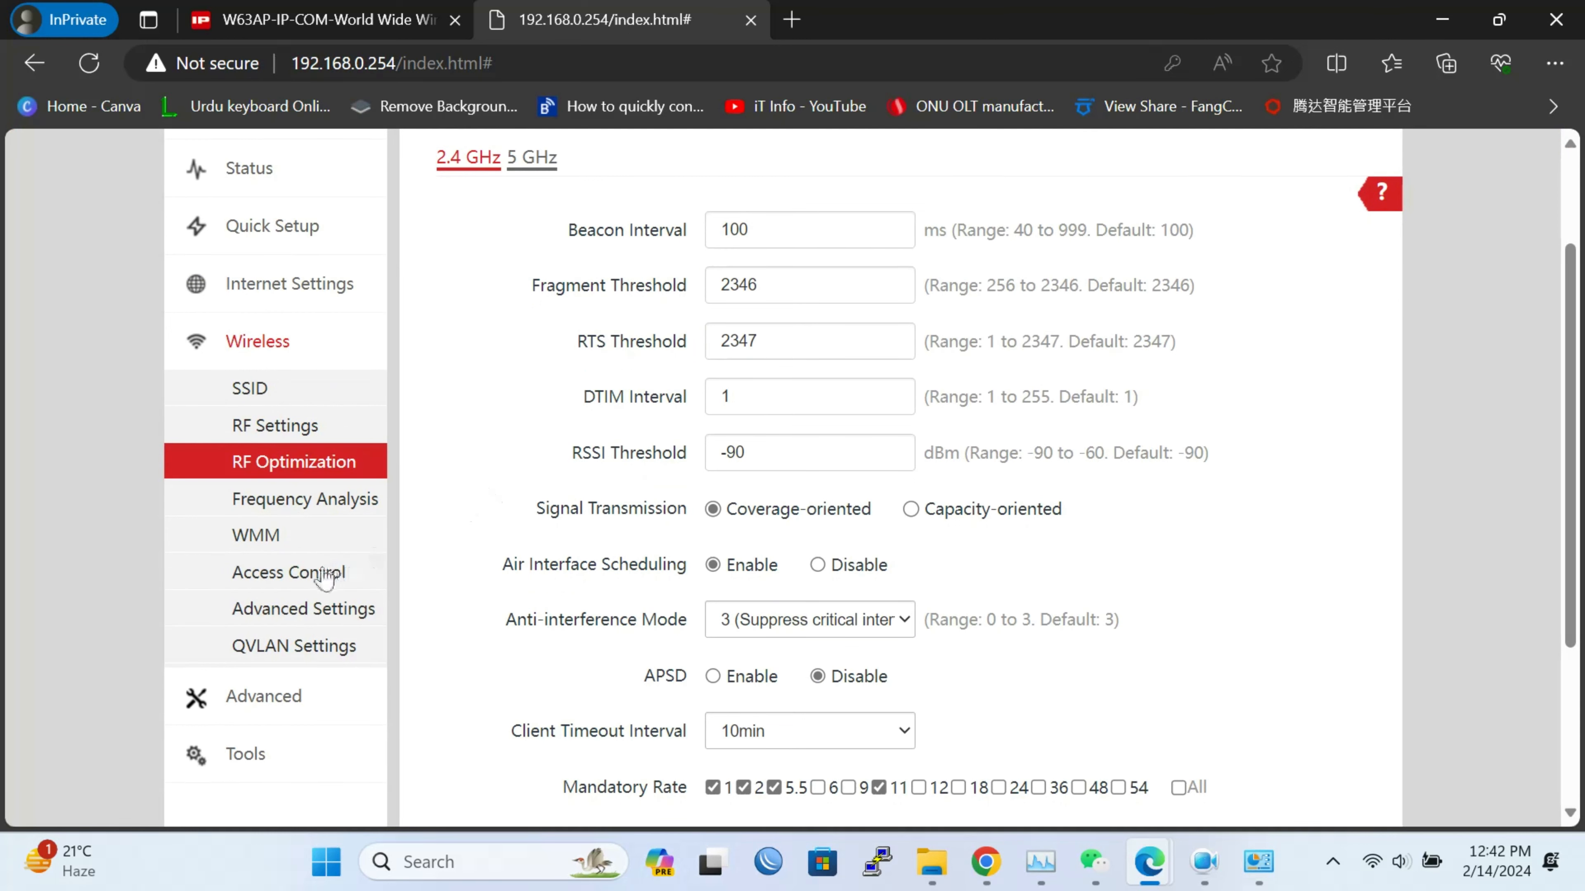
pyautogui.click(307, 572)
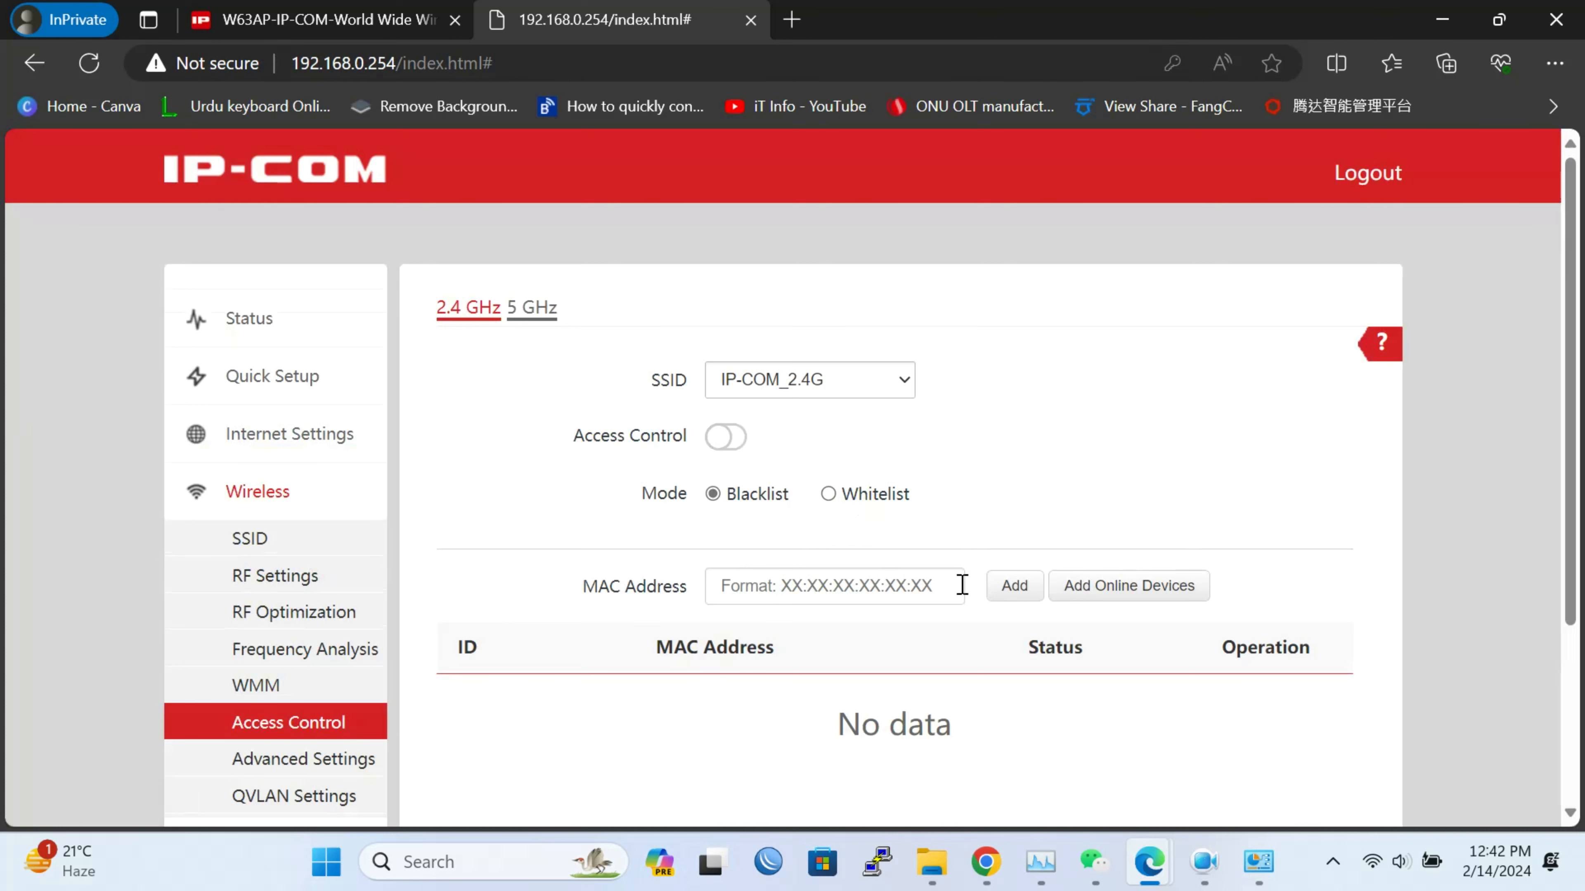
pyautogui.scroll(-3, 959, 583)
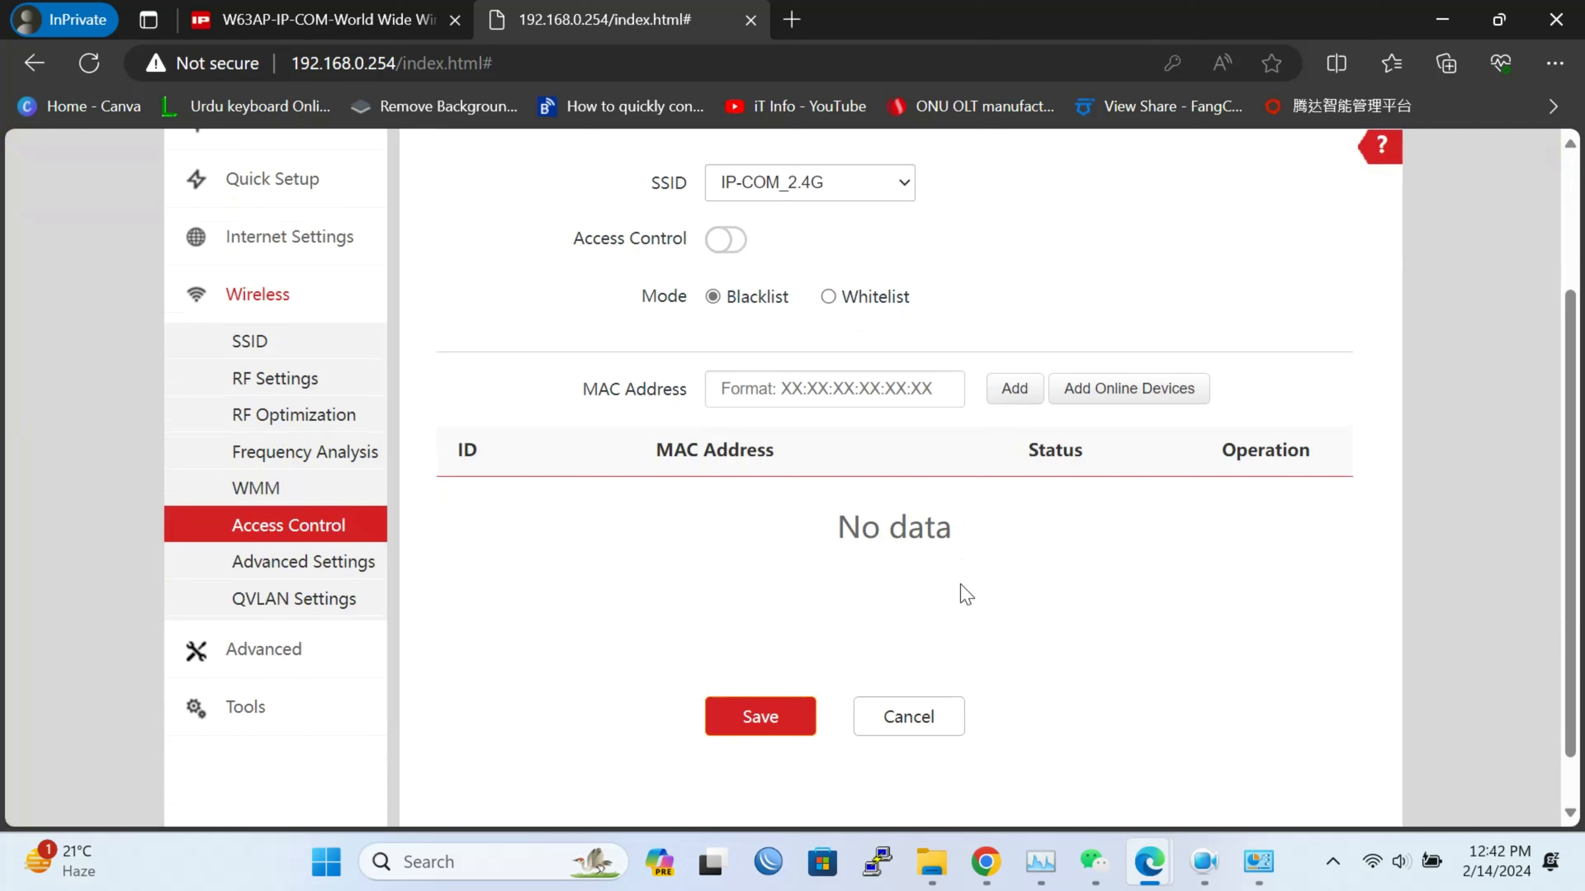
# Check the MAC filter field, view 5 GHz access control, then go to Wireless Advanced Settings
pyautogui.click(780, 390)
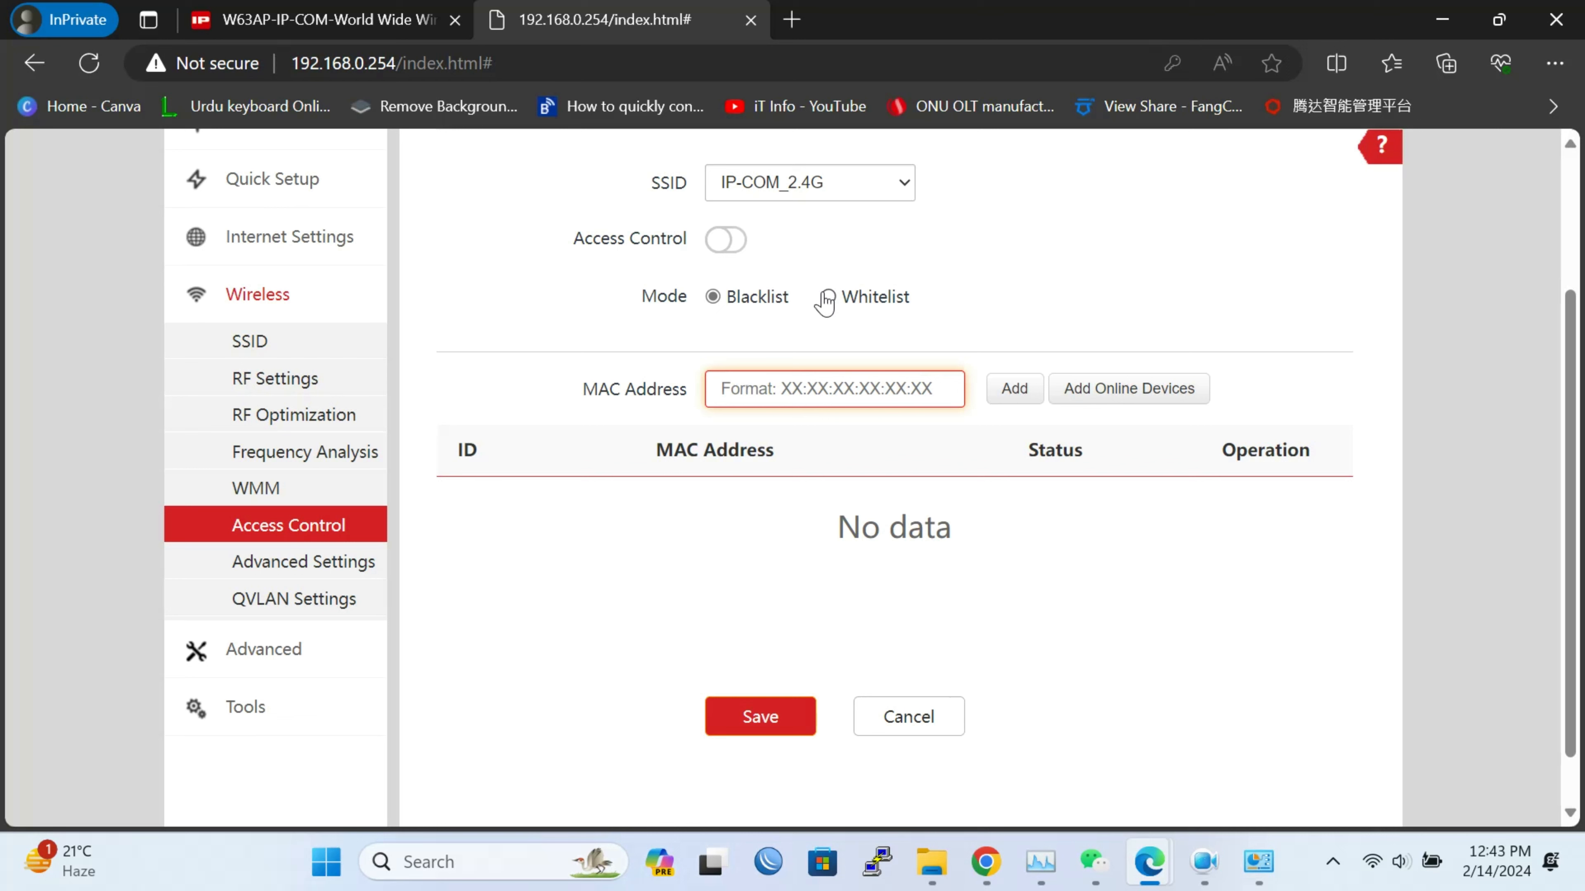
pyautogui.click(824, 197)
pyautogui.scroll(1, 1025, 198)
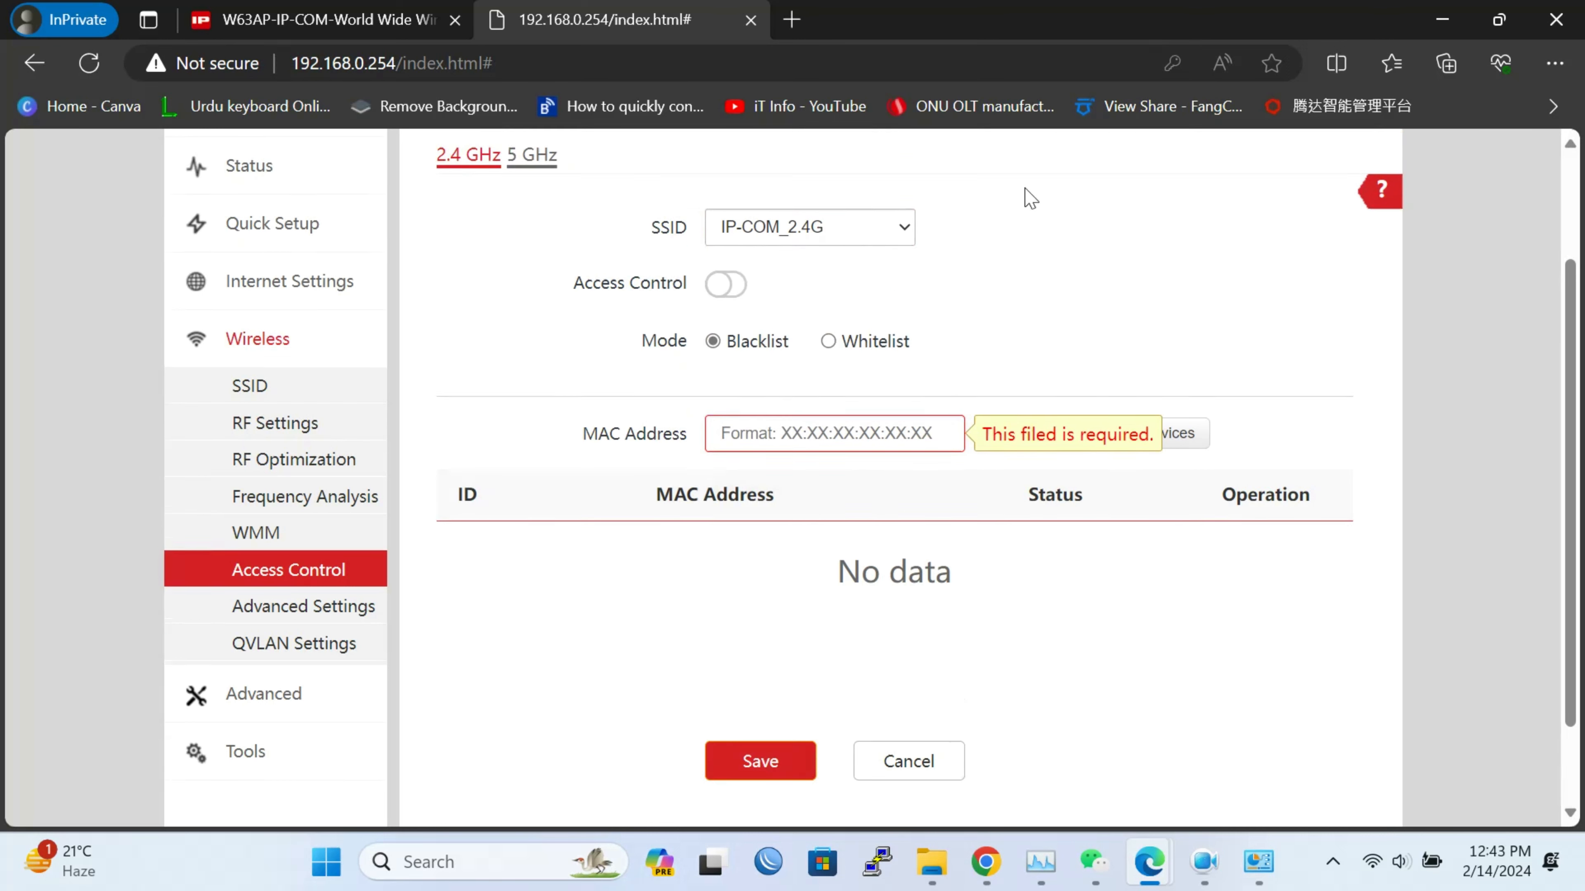
pyautogui.scroll(2, 1031, 199)
pyautogui.click(532, 299)
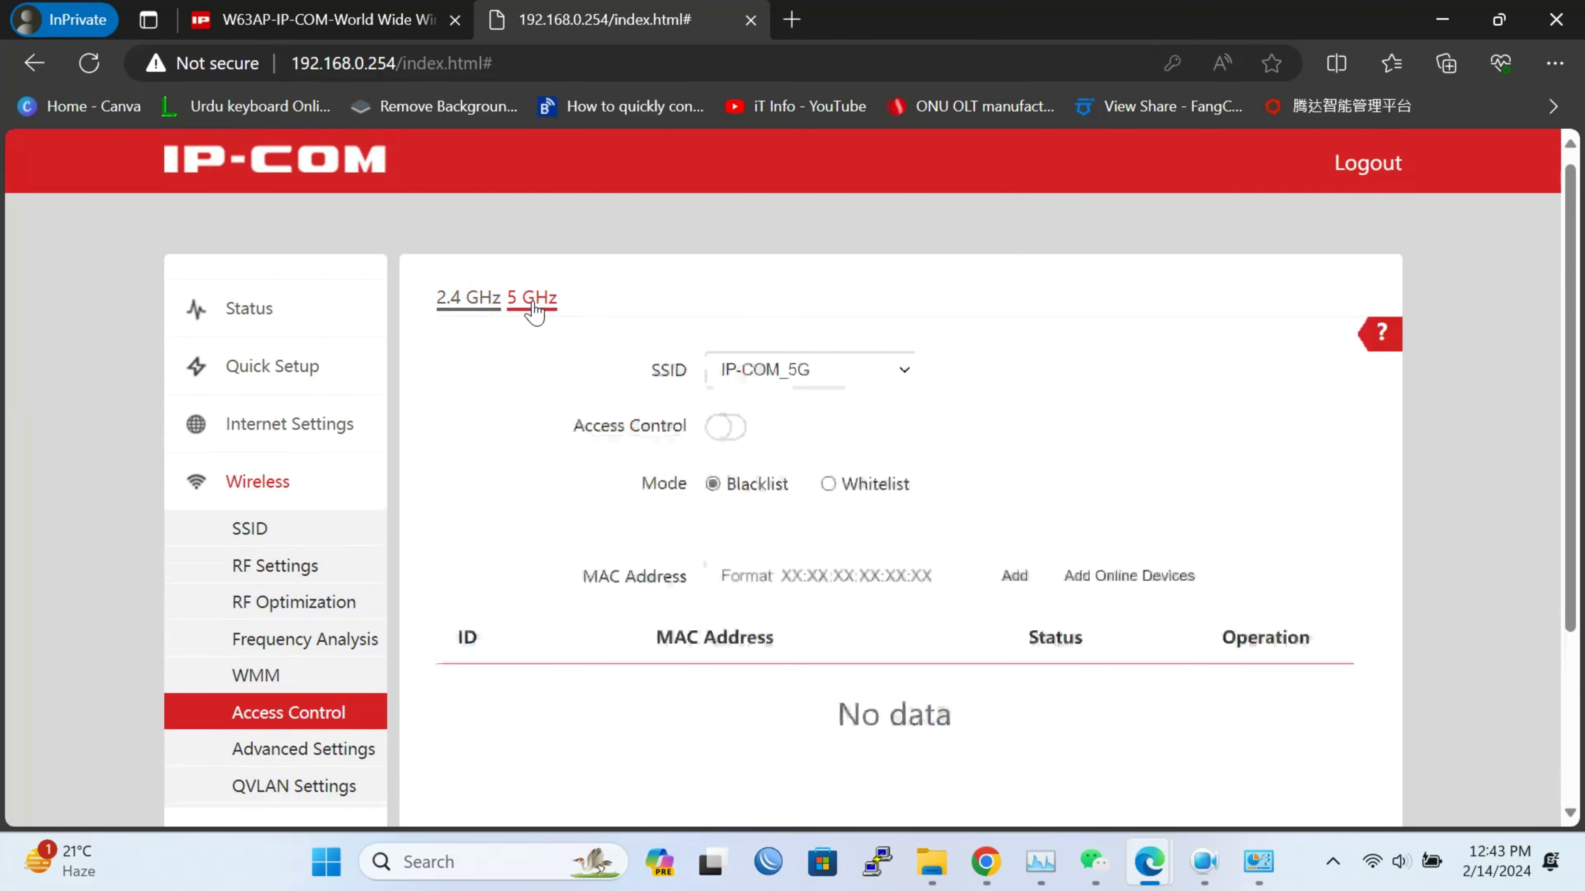
pyautogui.scroll(-4, 635, 507)
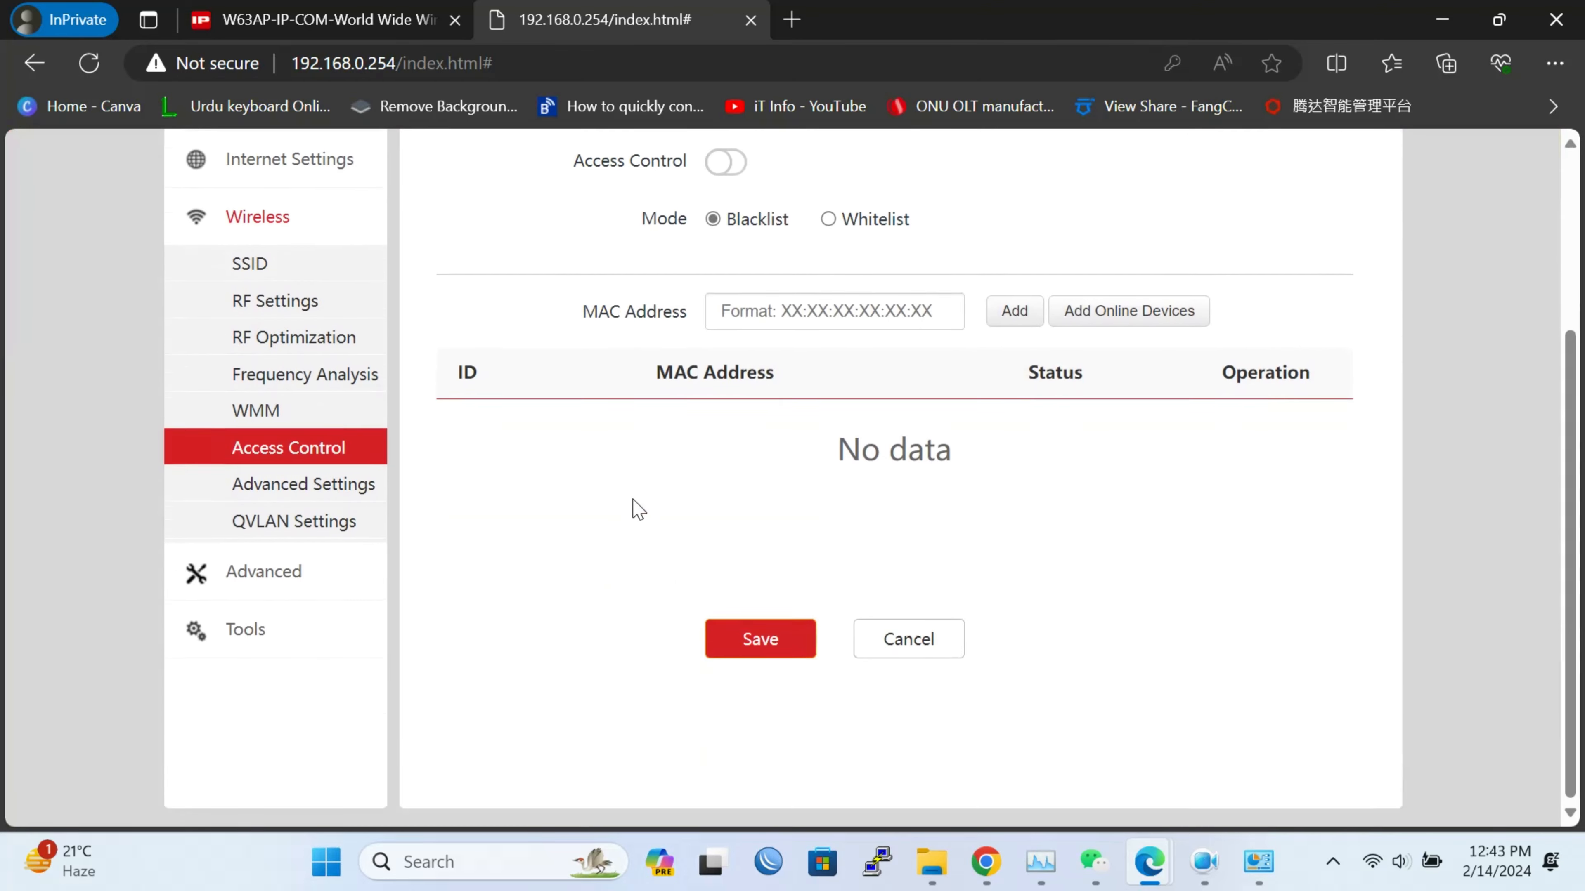
pyautogui.click(309, 515)
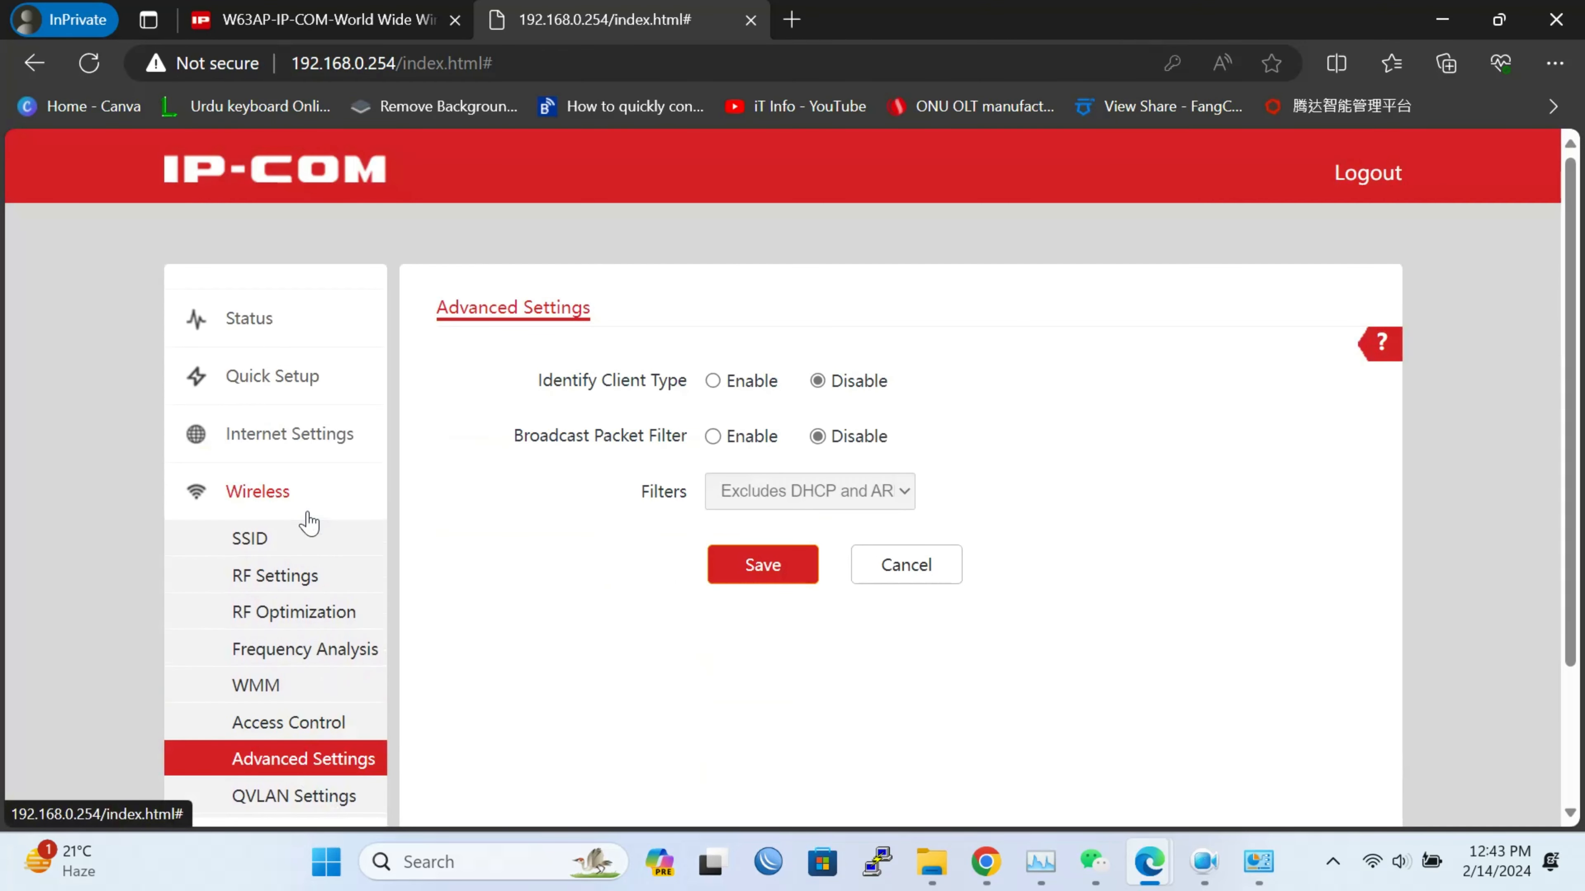
# Enable QVLAN with VLAN ID 1000 for IP-COM_2.4G and IP-COM_5G, then view Deployment Mode
pyautogui.scroll(-3, 610, 573)
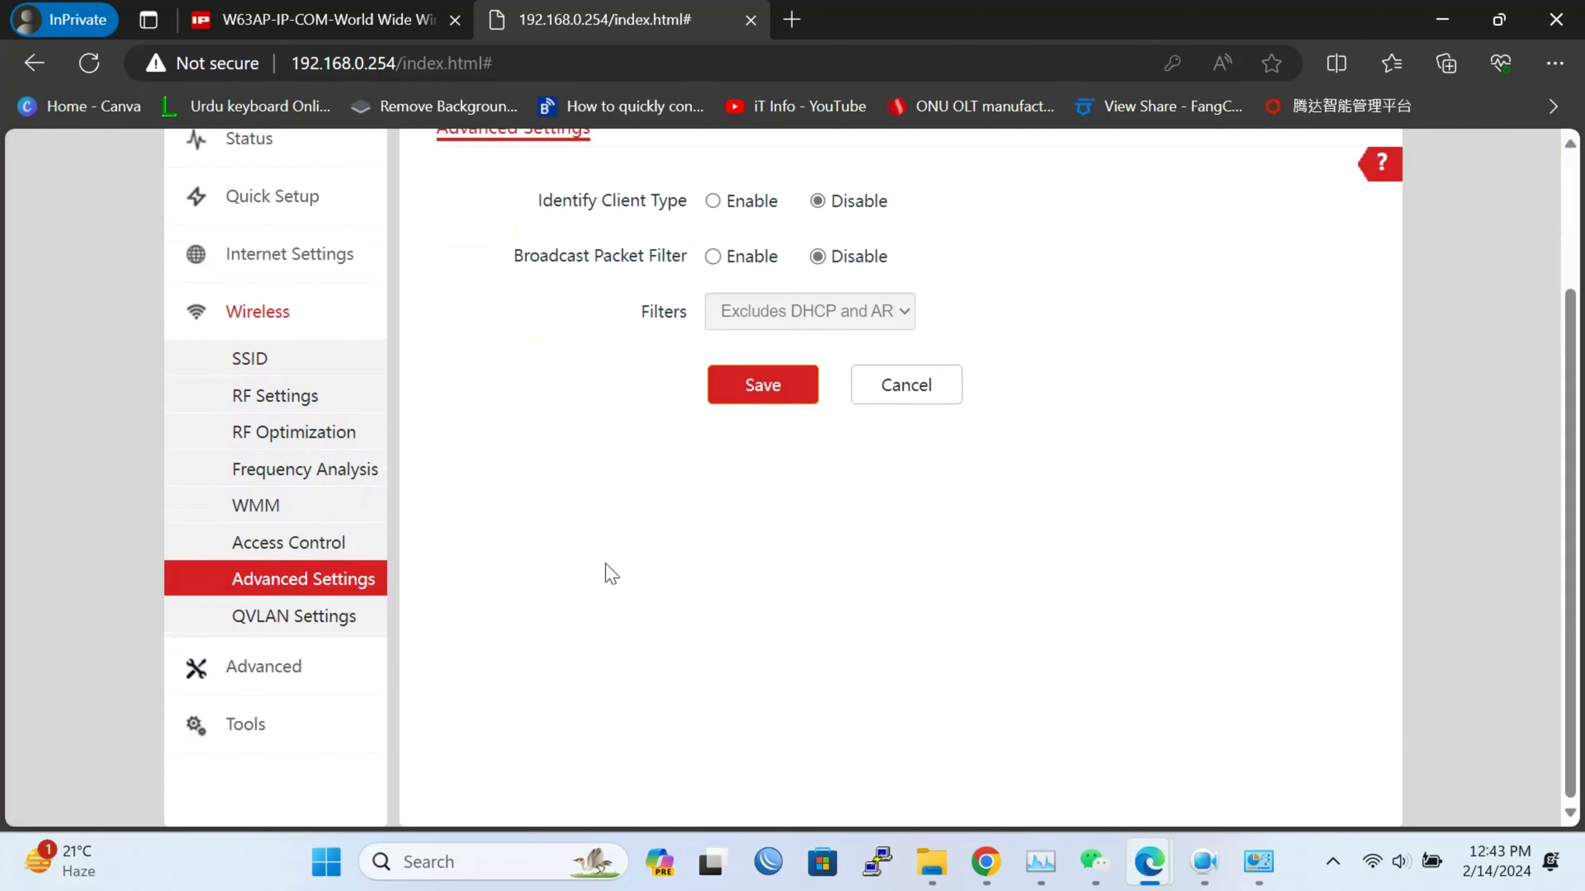
pyautogui.click(303, 624)
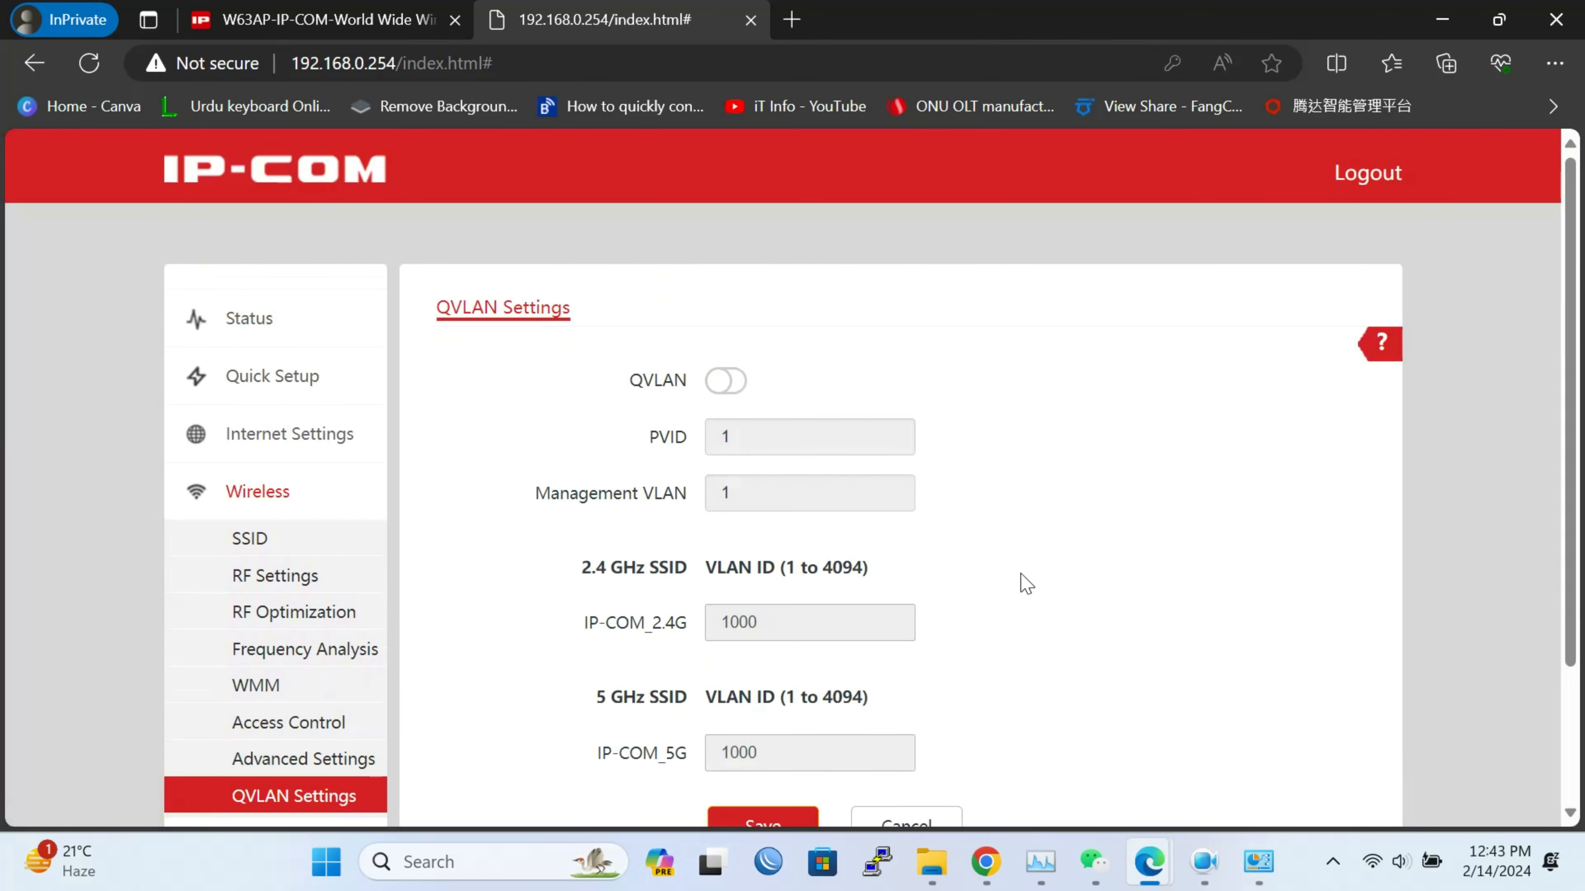
pyautogui.scroll(-3, 1026, 583)
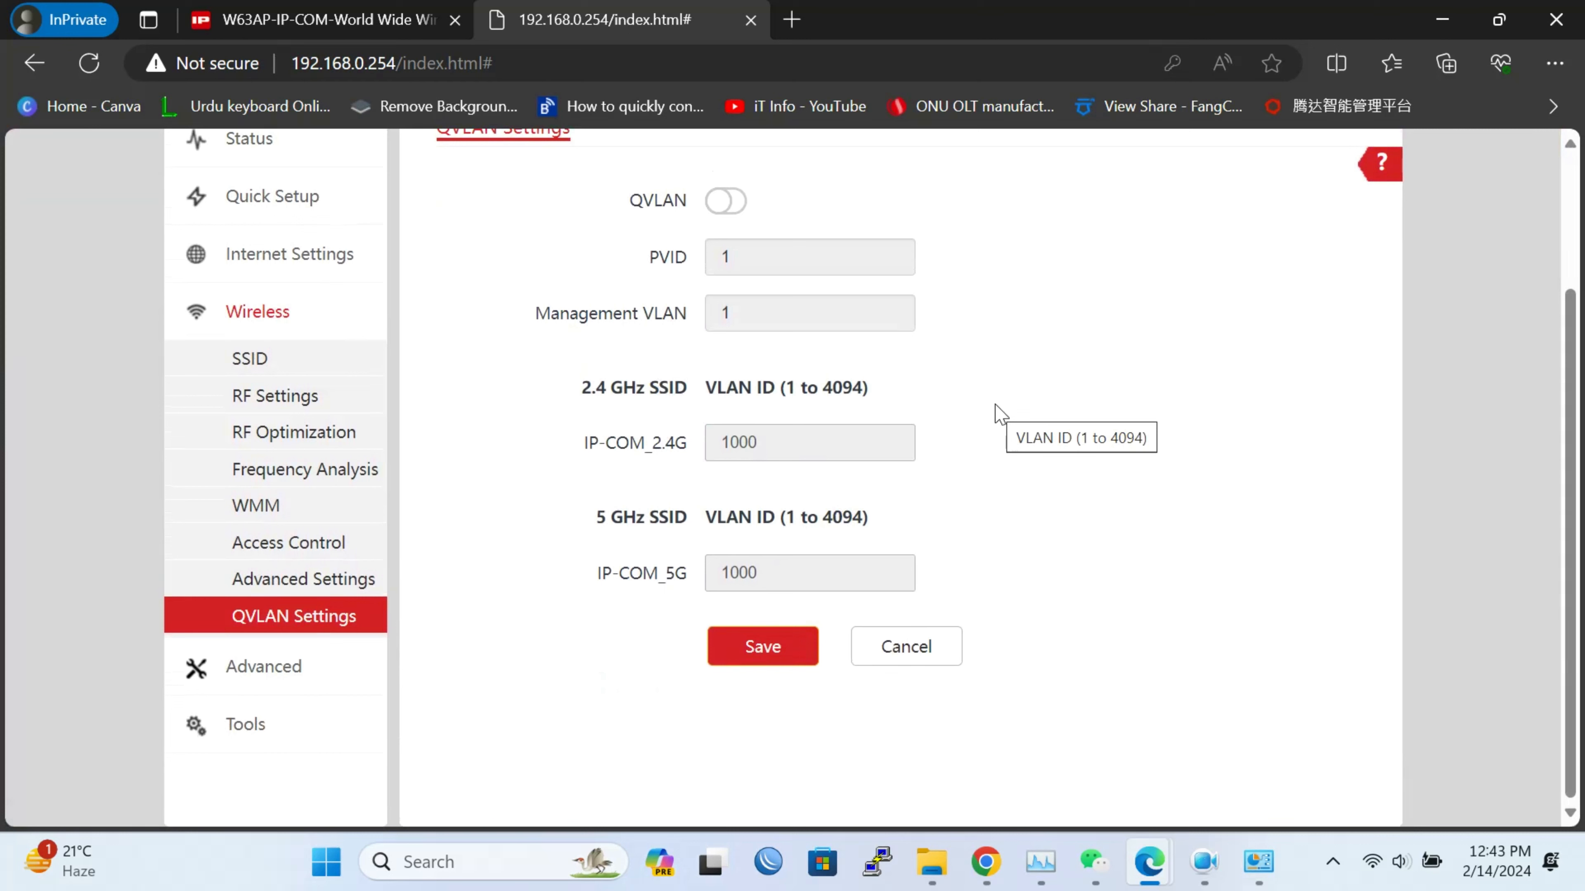
pyautogui.click(727, 209)
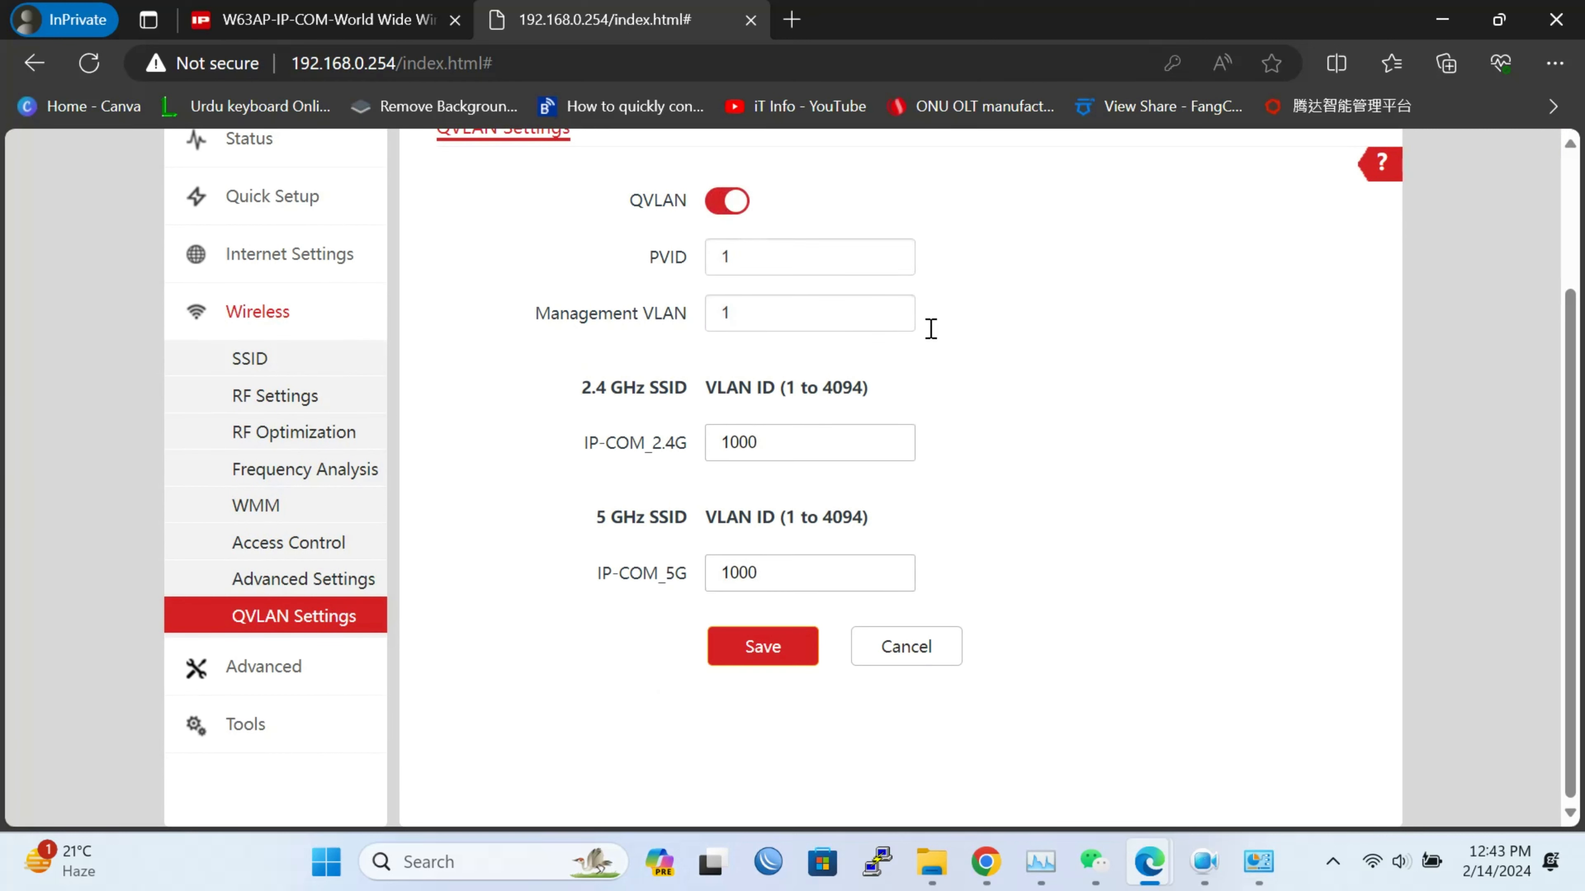
pyautogui.click(779, 445)
pyautogui.click(821, 571)
pyautogui.click(309, 664)
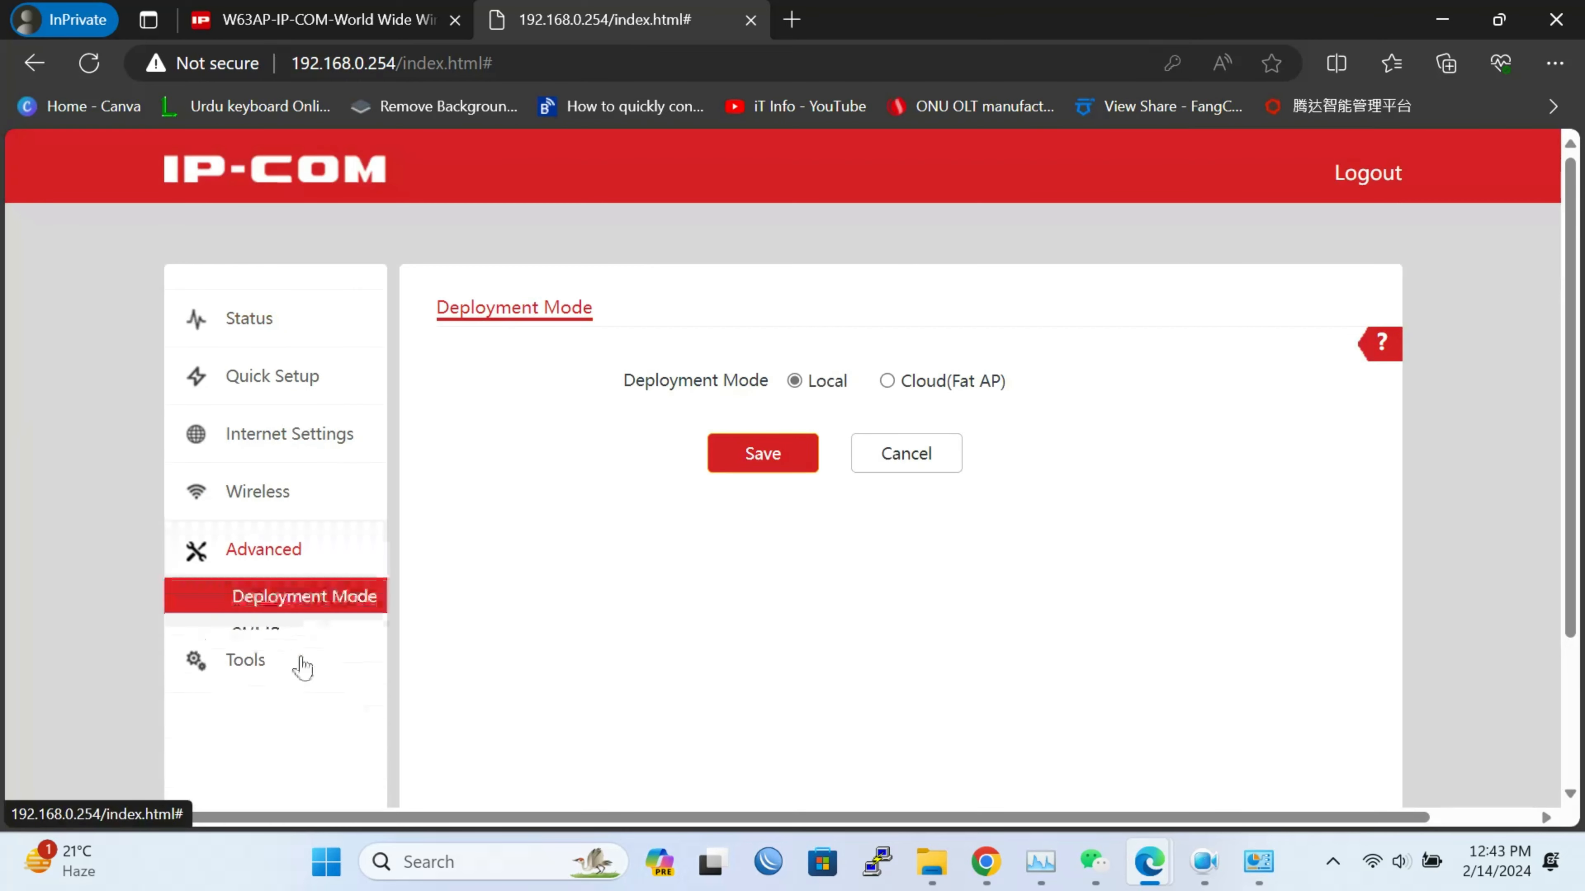
# Review the SNMP settings (agent off, public/private communities), then view Cloud Maintenance
pyautogui.scroll(-3, 910, 611)
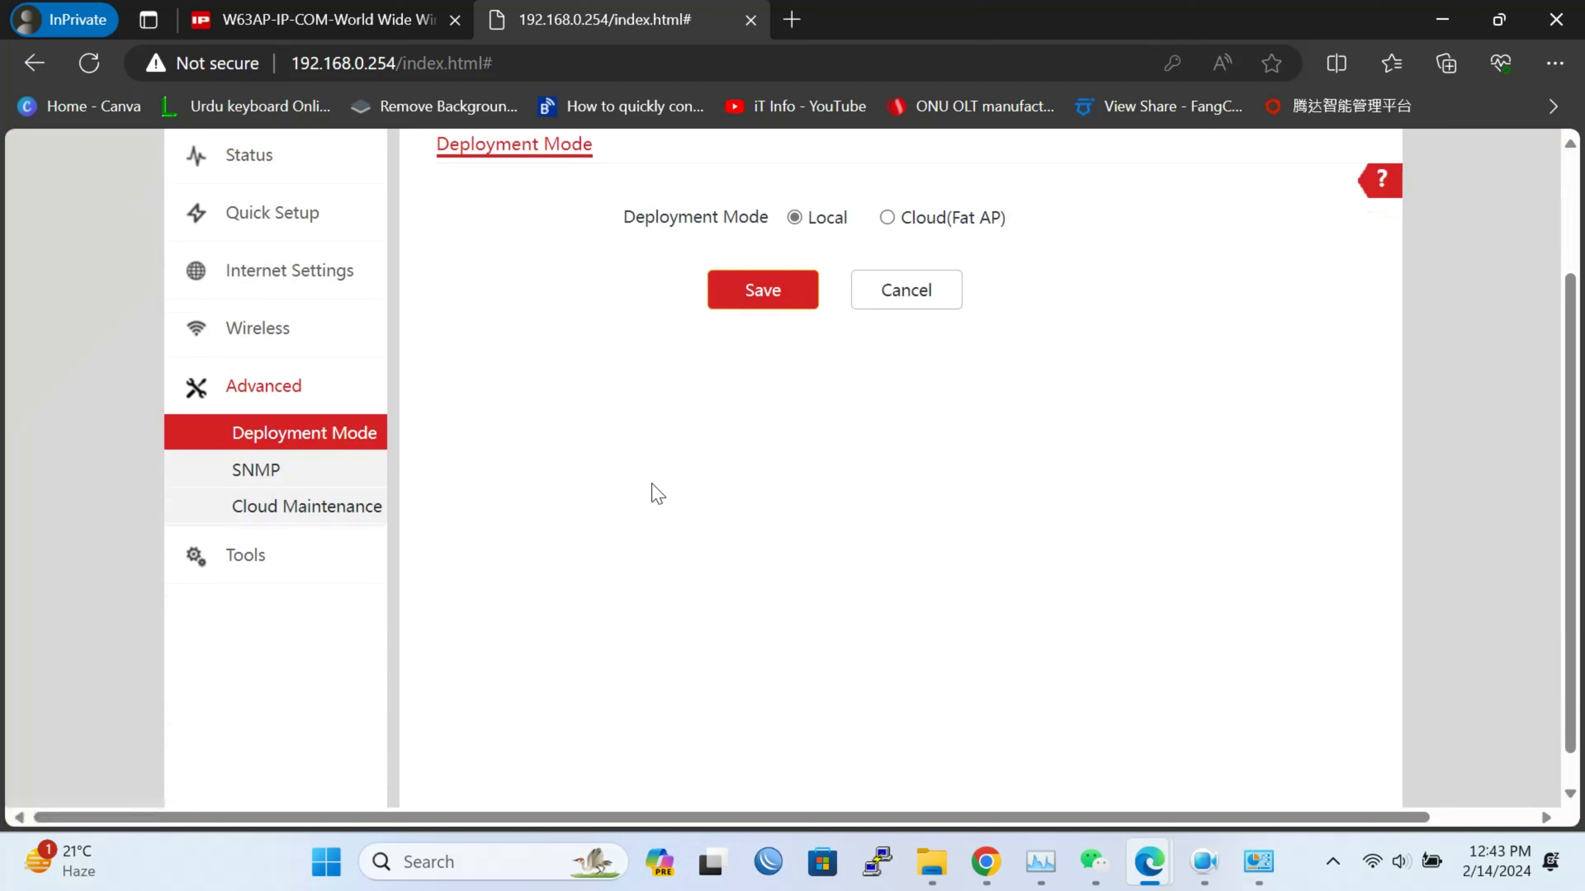
pyautogui.click(275, 473)
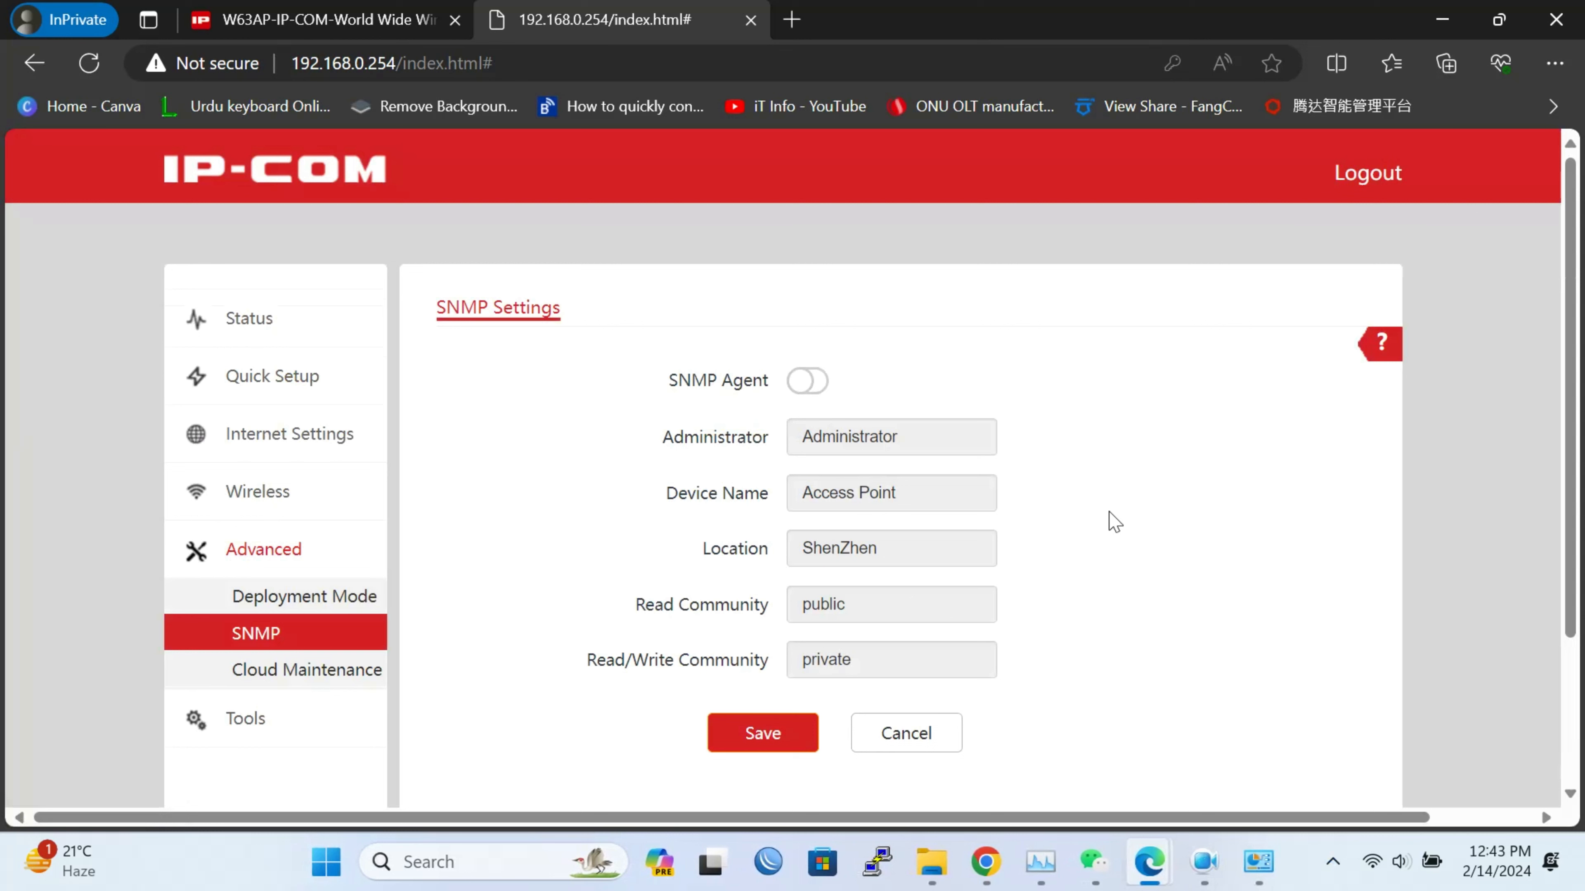
pyautogui.click(341, 667)
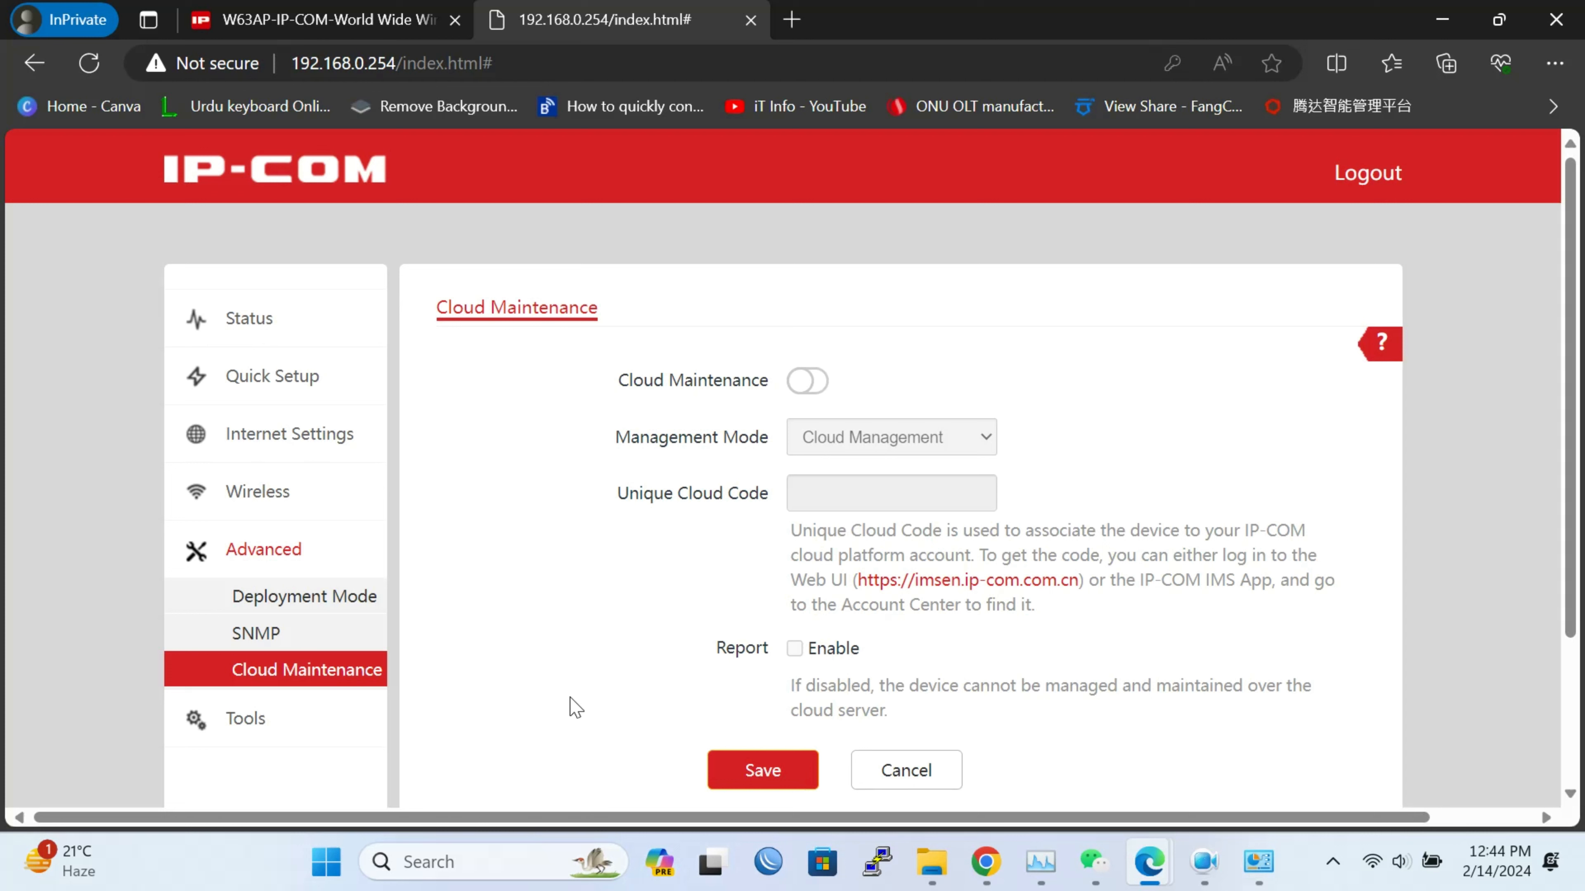
# Go through Tools to the Maintenance page with reboot, reset, firmware and backup options
pyautogui.click(276, 724)
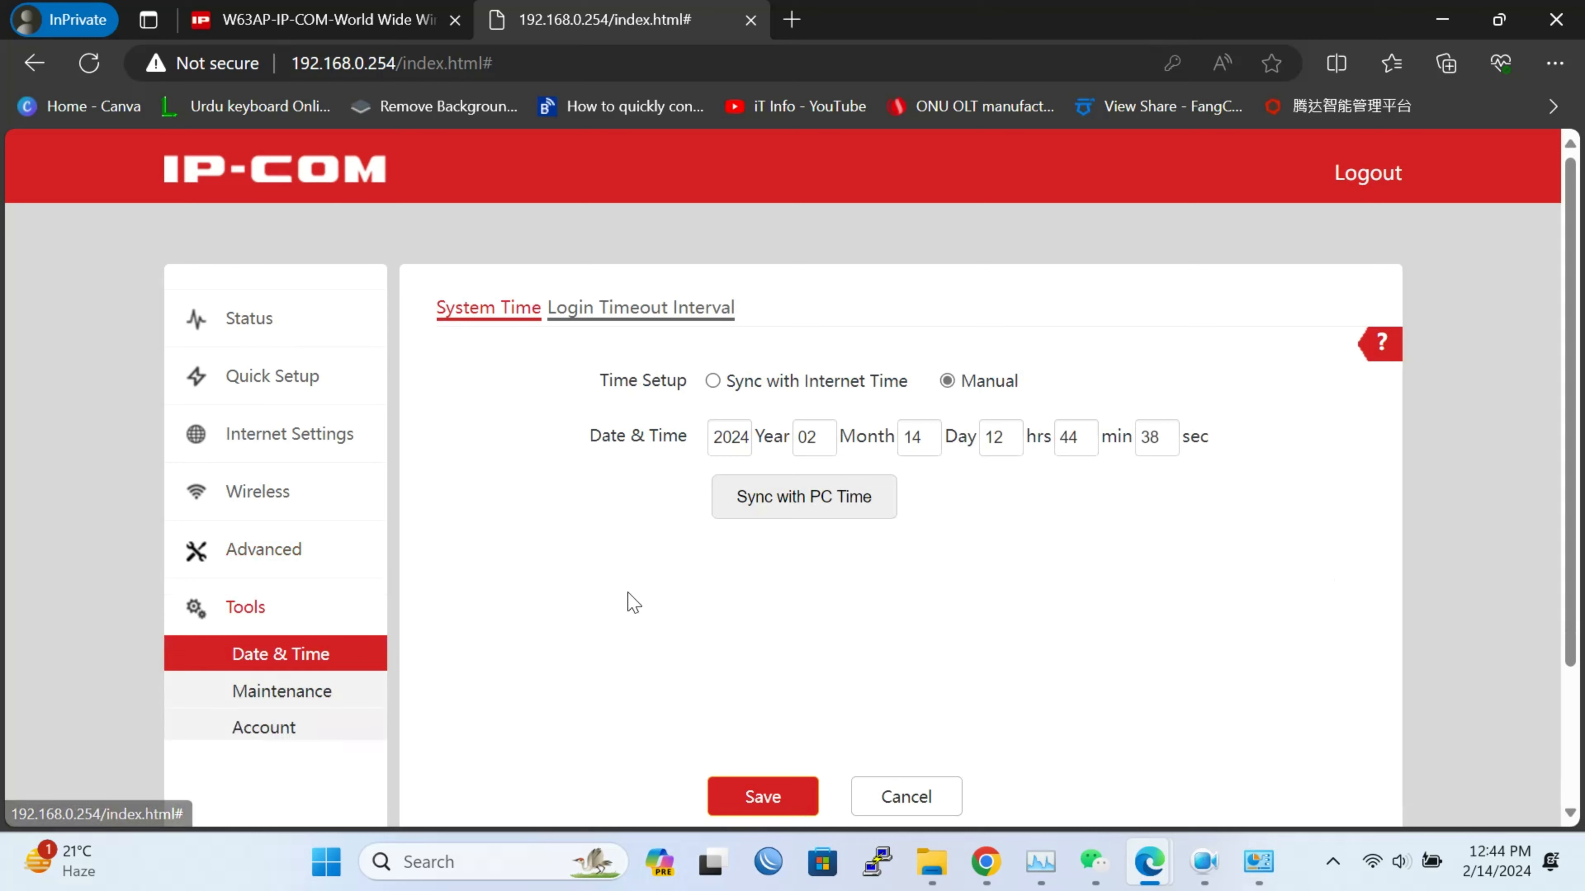
pyautogui.scroll(-3, 633, 602)
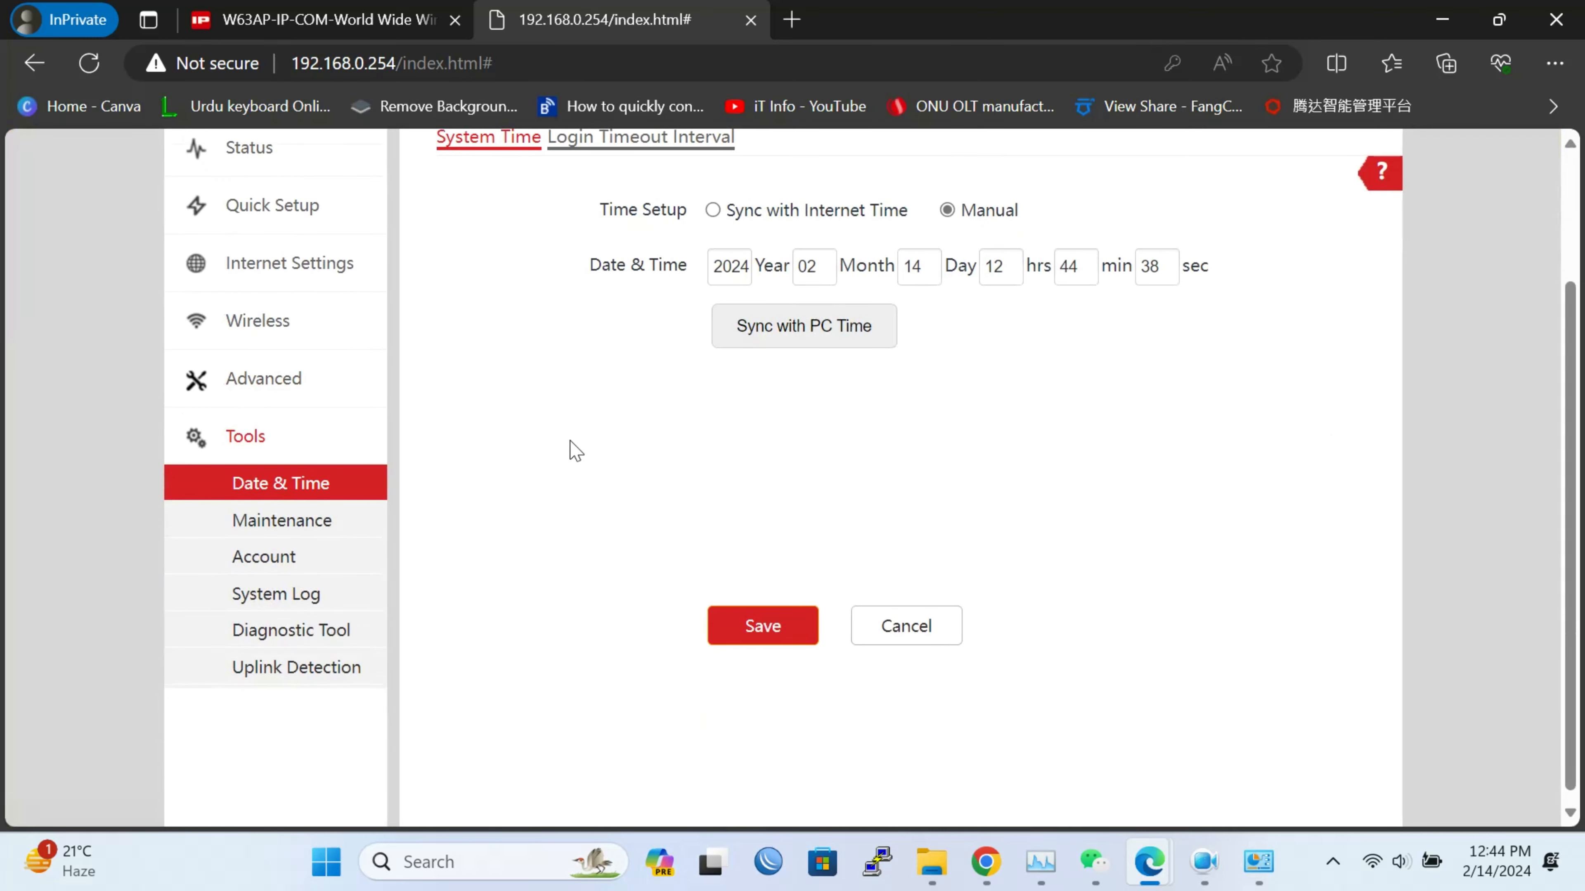
pyautogui.click(301, 533)
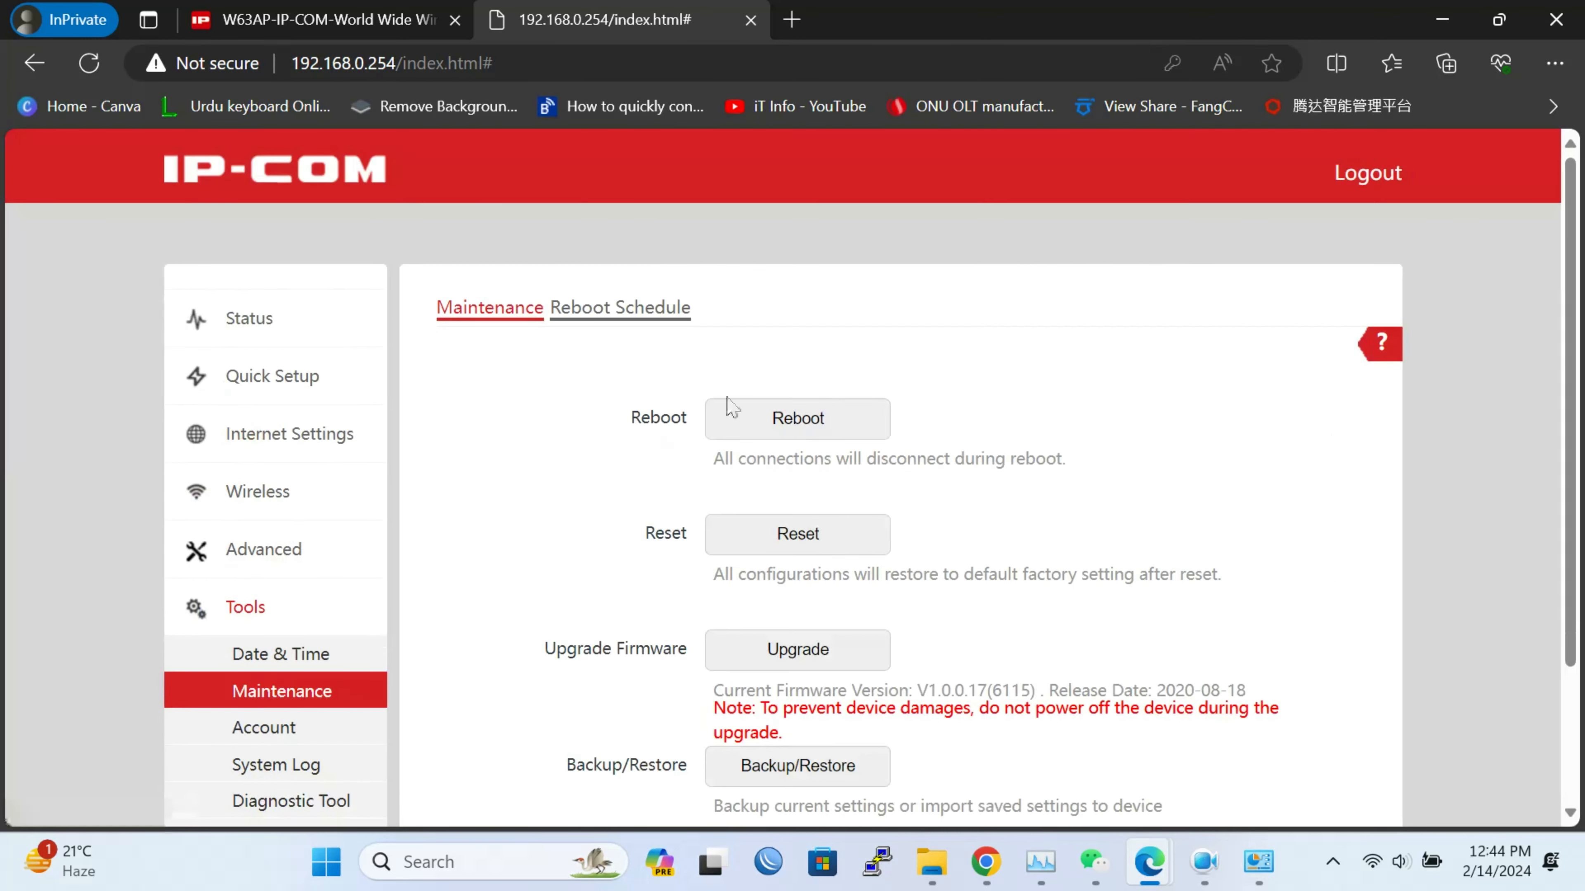
pyautogui.scroll(-3, 1115, 571)
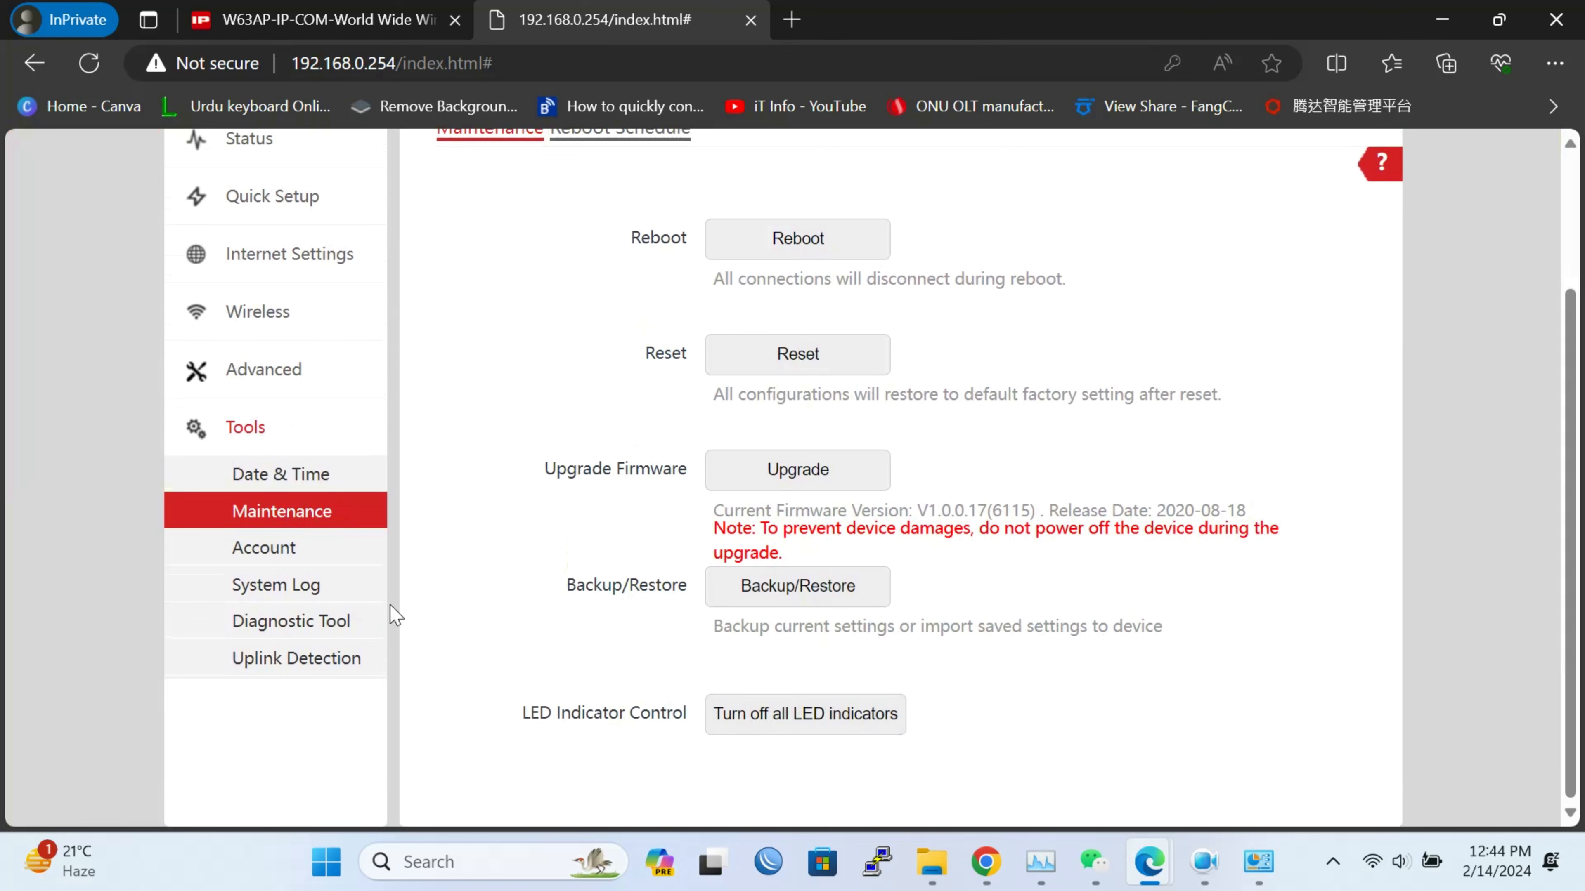
# Toggle Uplink Detection on and back off, then ready the Diagnostic Tool's Target IP field
pyautogui.click(297, 659)
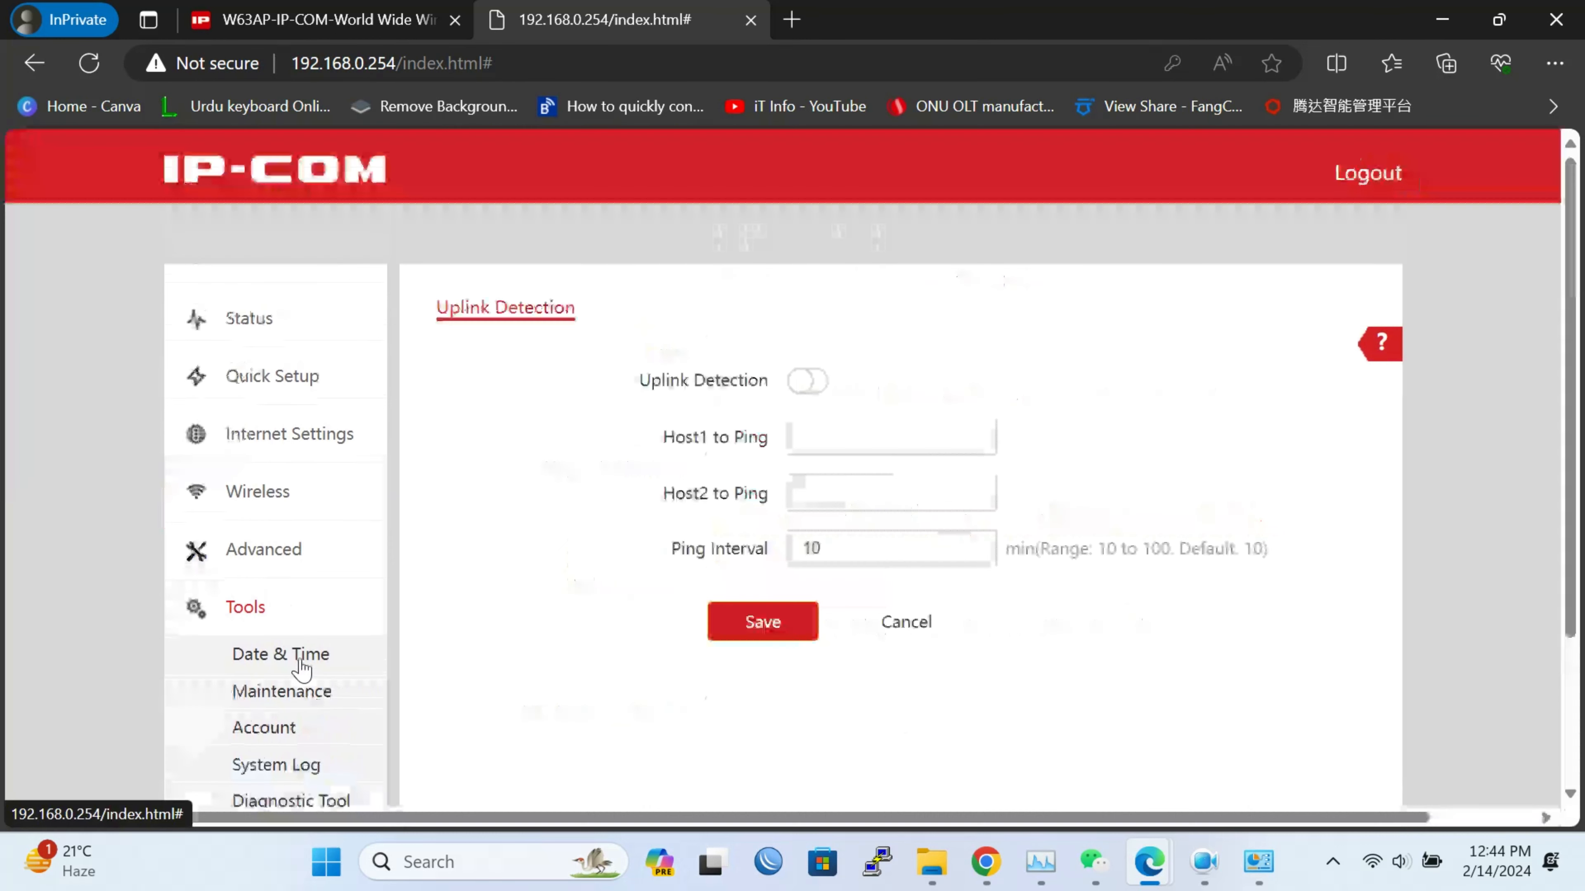
pyautogui.click(810, 395)
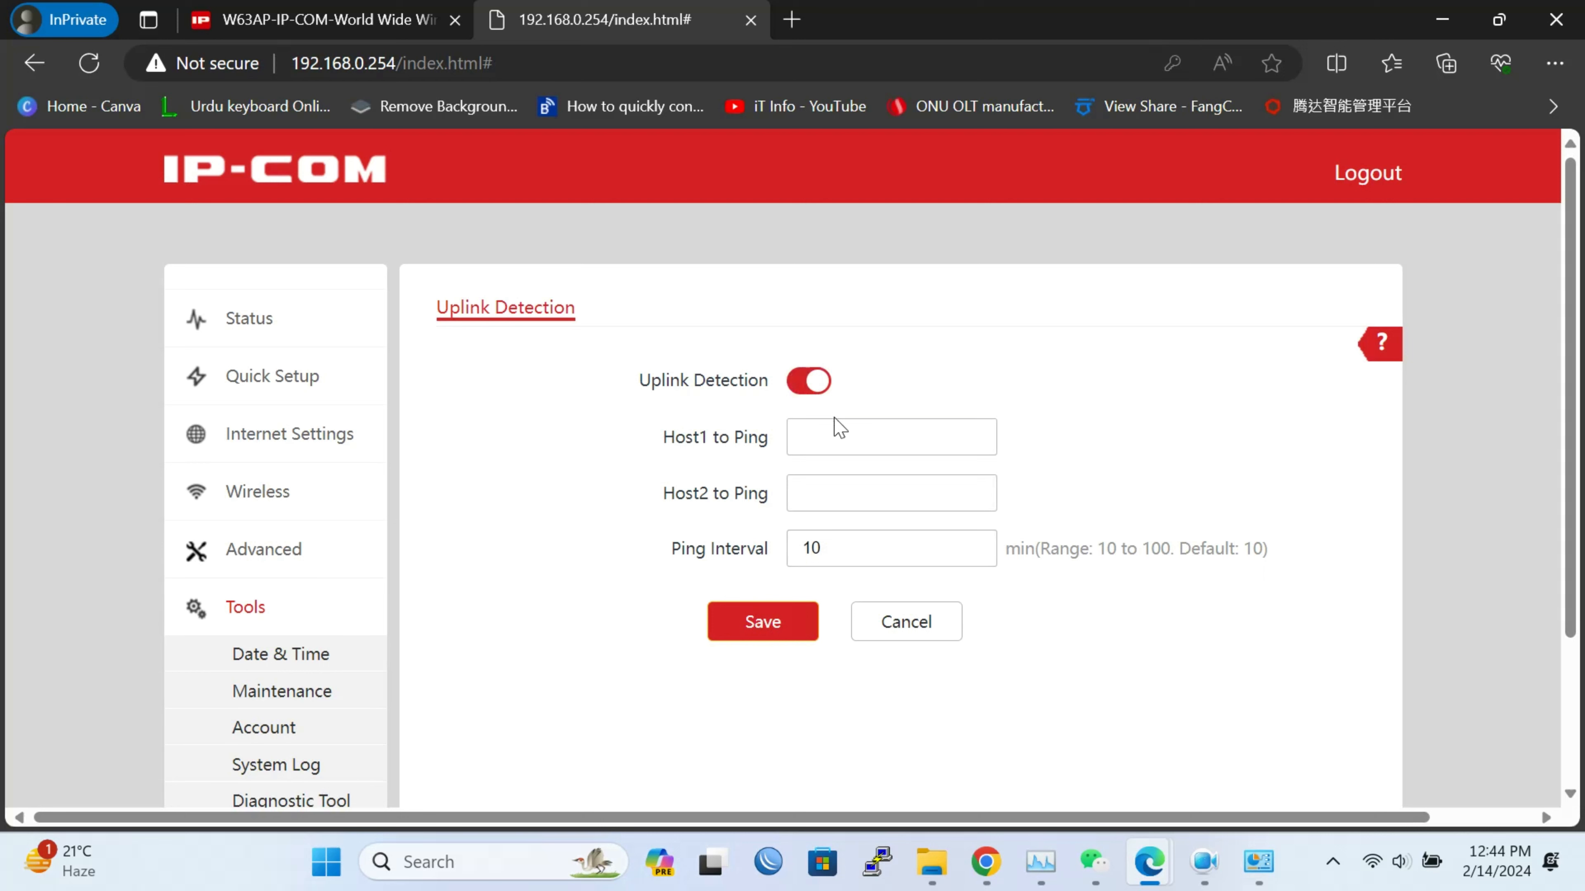
pyautogui.click(809, 381)
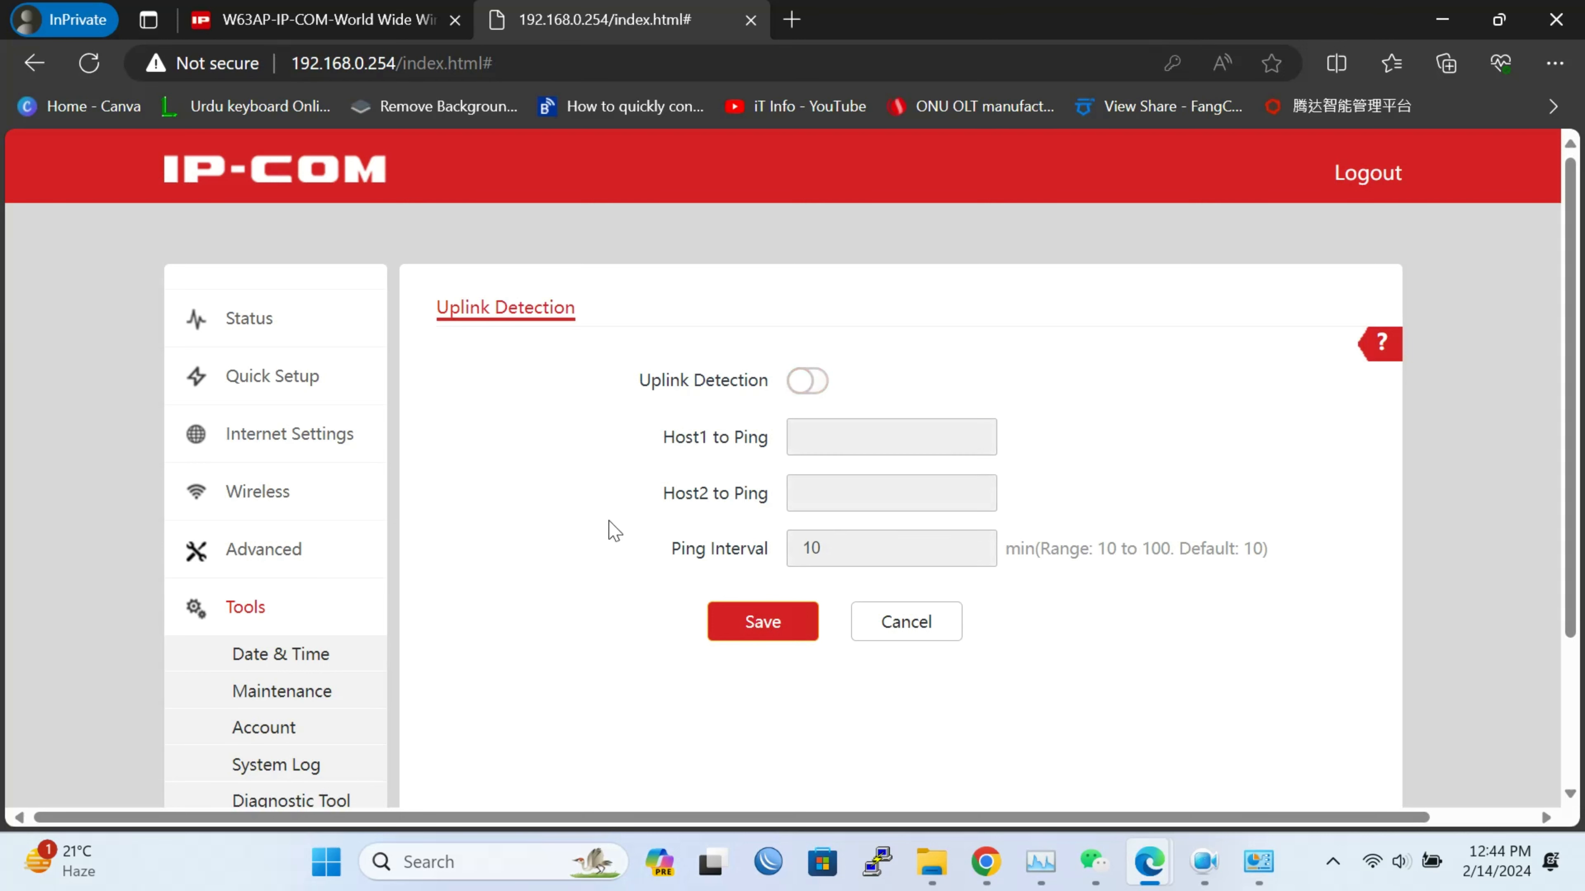
pyautogui.scroll(-3, 612, 531)
pyautogui.click(328, 606)
pyautogui.click(754, 425)
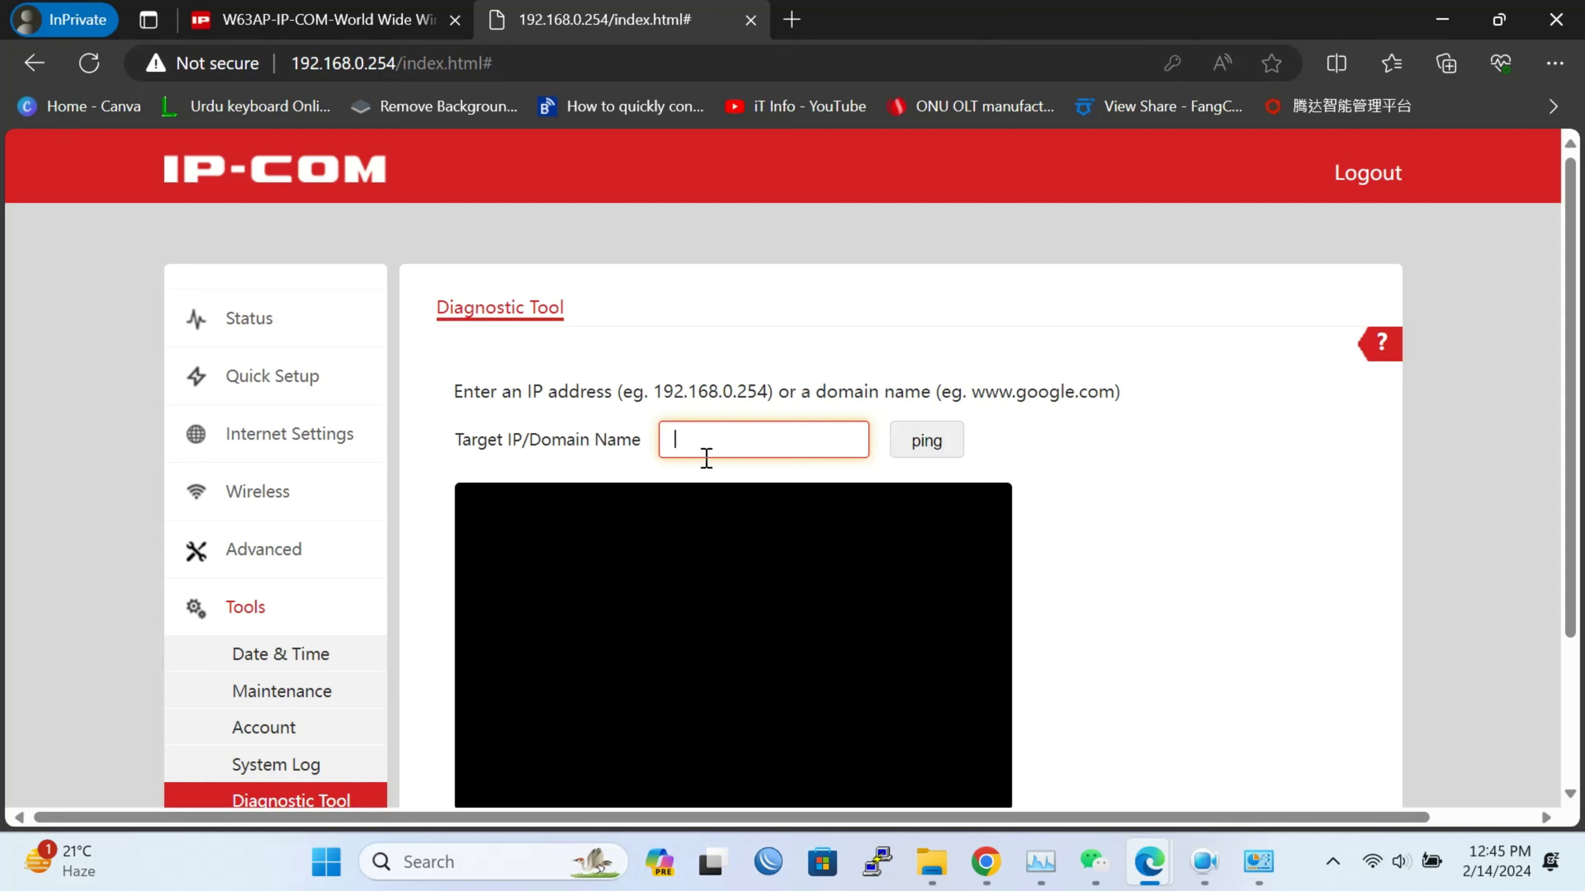
# Ping 8.8.8.8 from the Diagnostic Tool, see 100% packet loss, then view System Status
pyautogui.write('8.8.8')
pyautogui.click(919, 446)
pyautogui.scroll(-2, 863, 631)
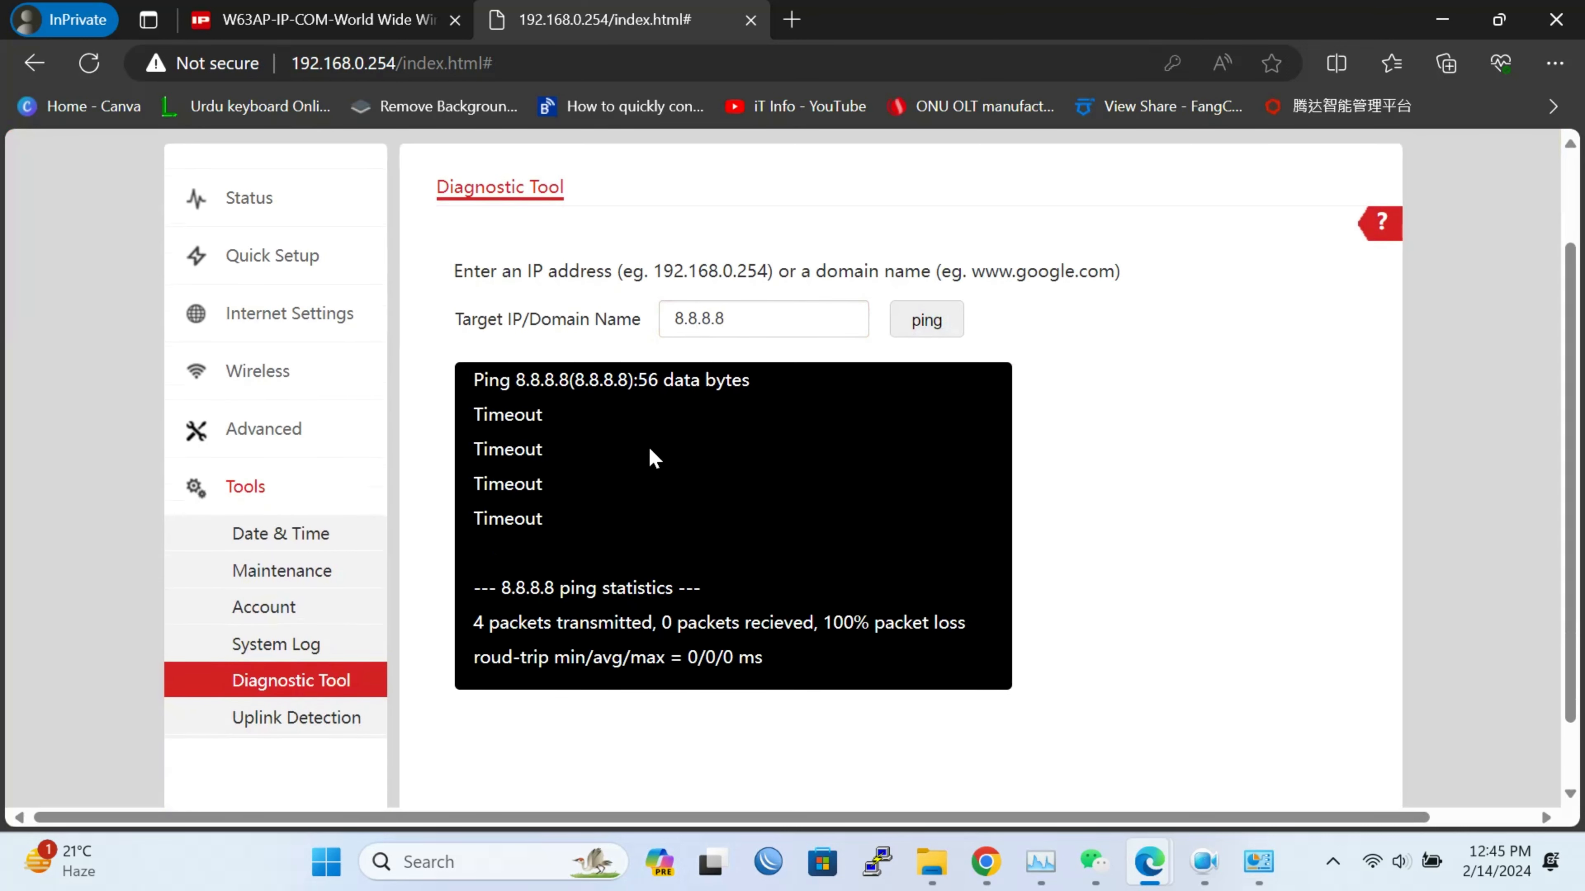
pyautogui.scroll(2, 649, 453)
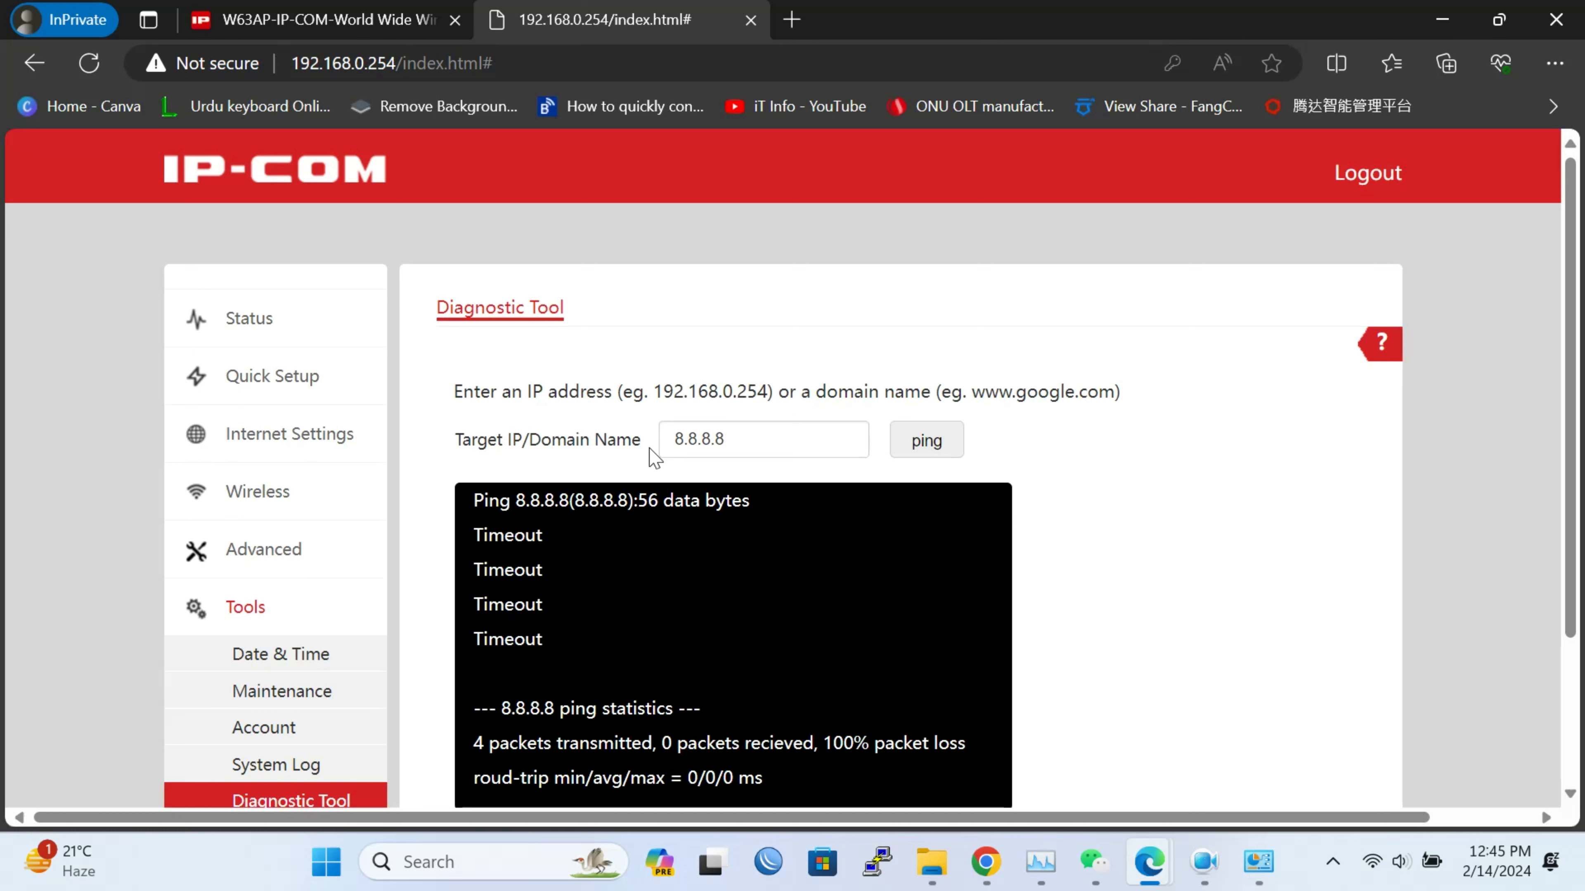
pyautogui.doubleClick(764, 429)
pyautogui.click(278, 325)
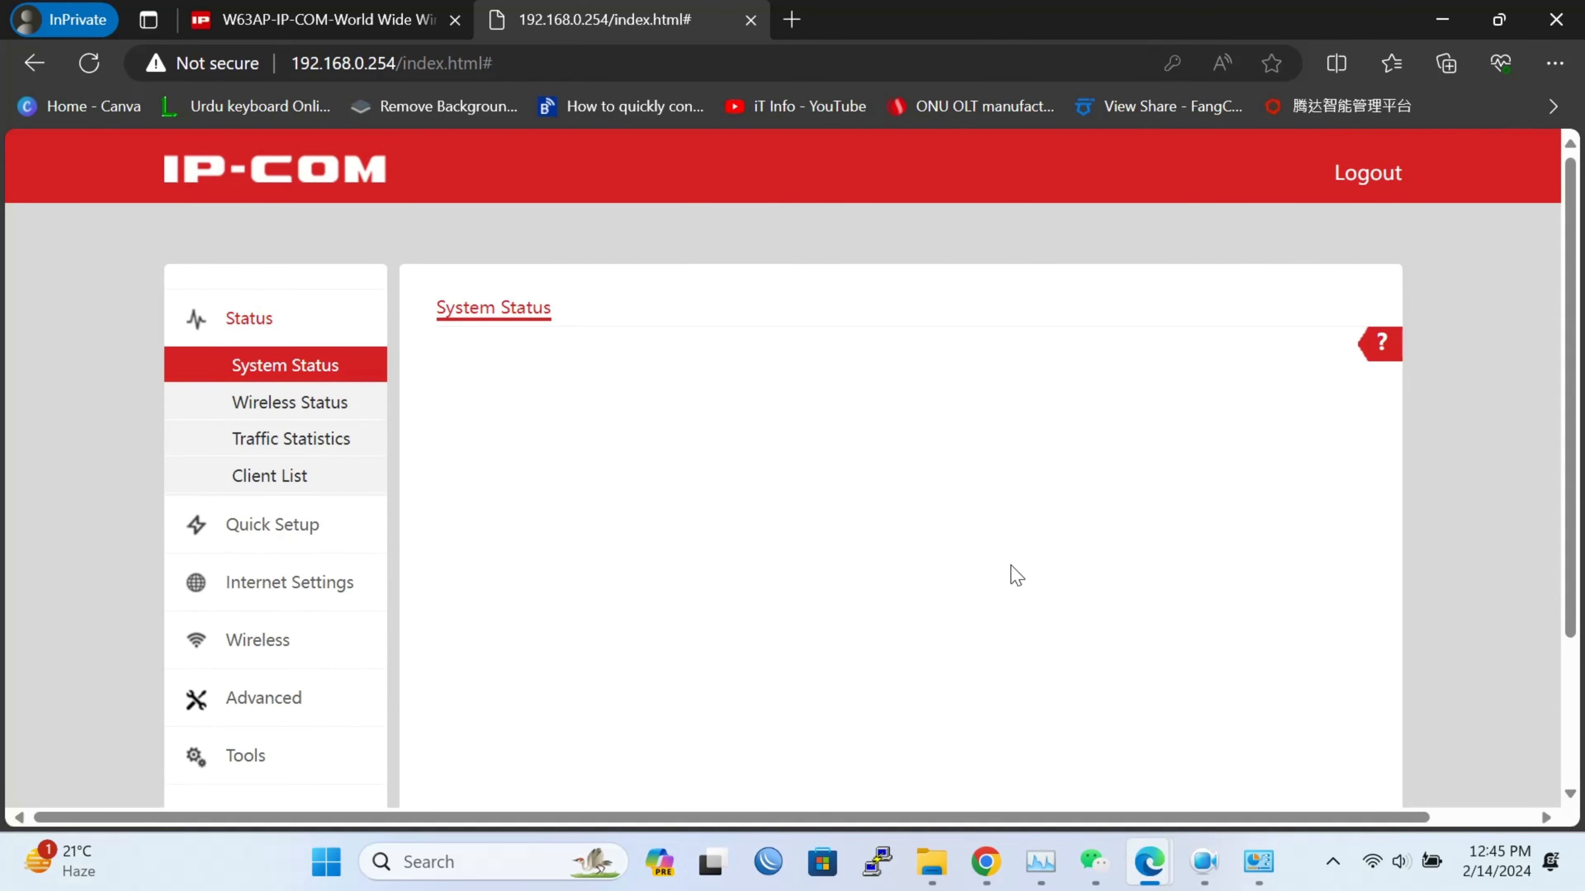
# Check the firmware version on System Status and review the Wireless Status page
pyautogui.scroll(-3, 1015, 574)
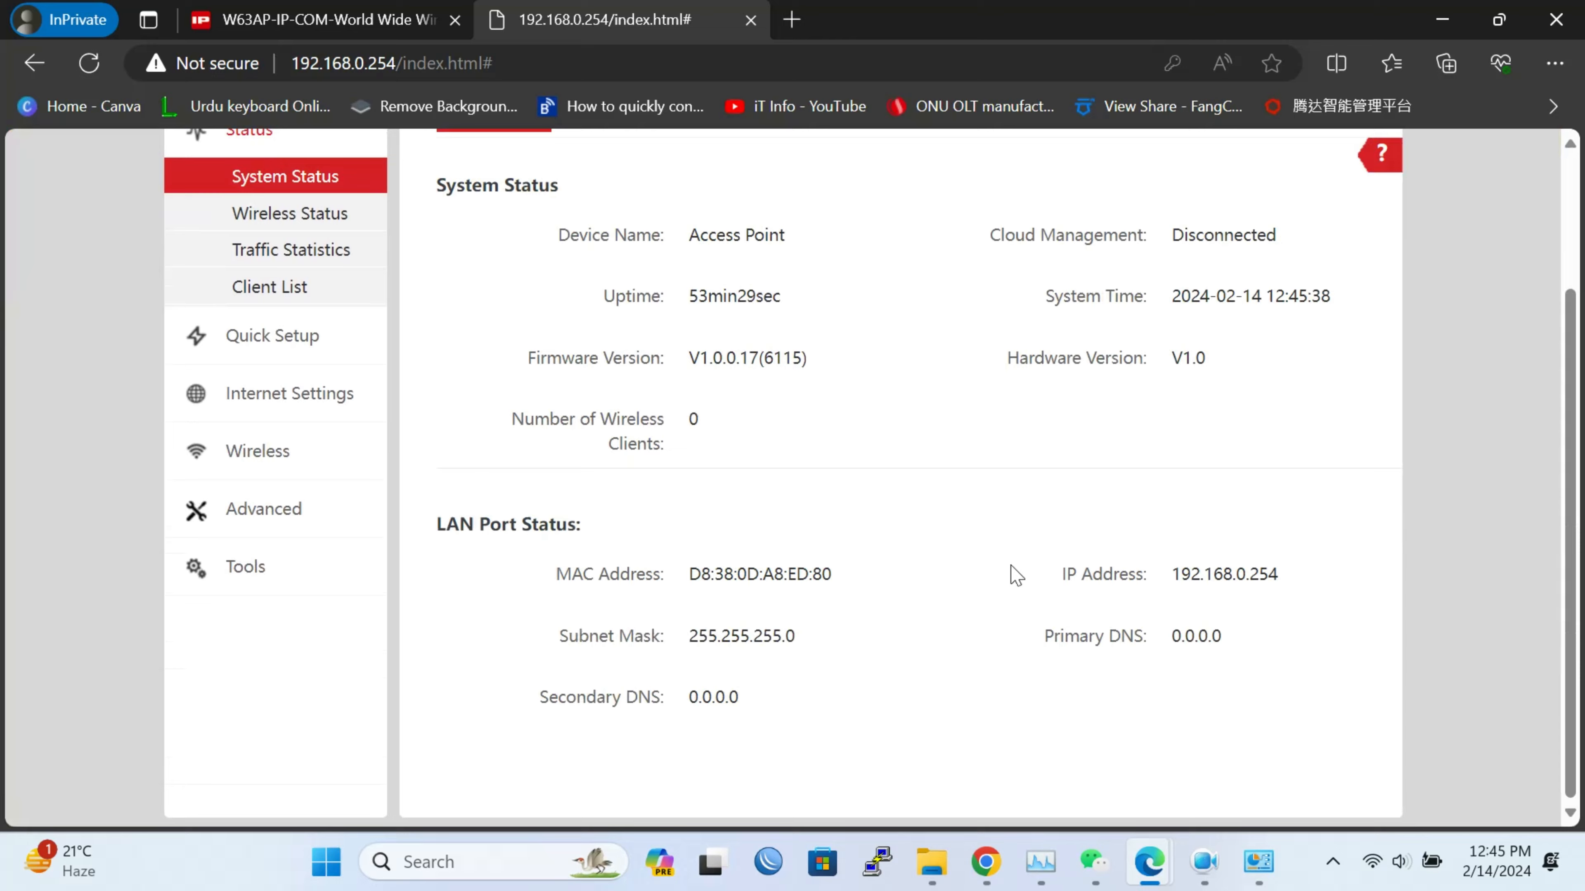
pyautogui.scroll(3, 921, 422)
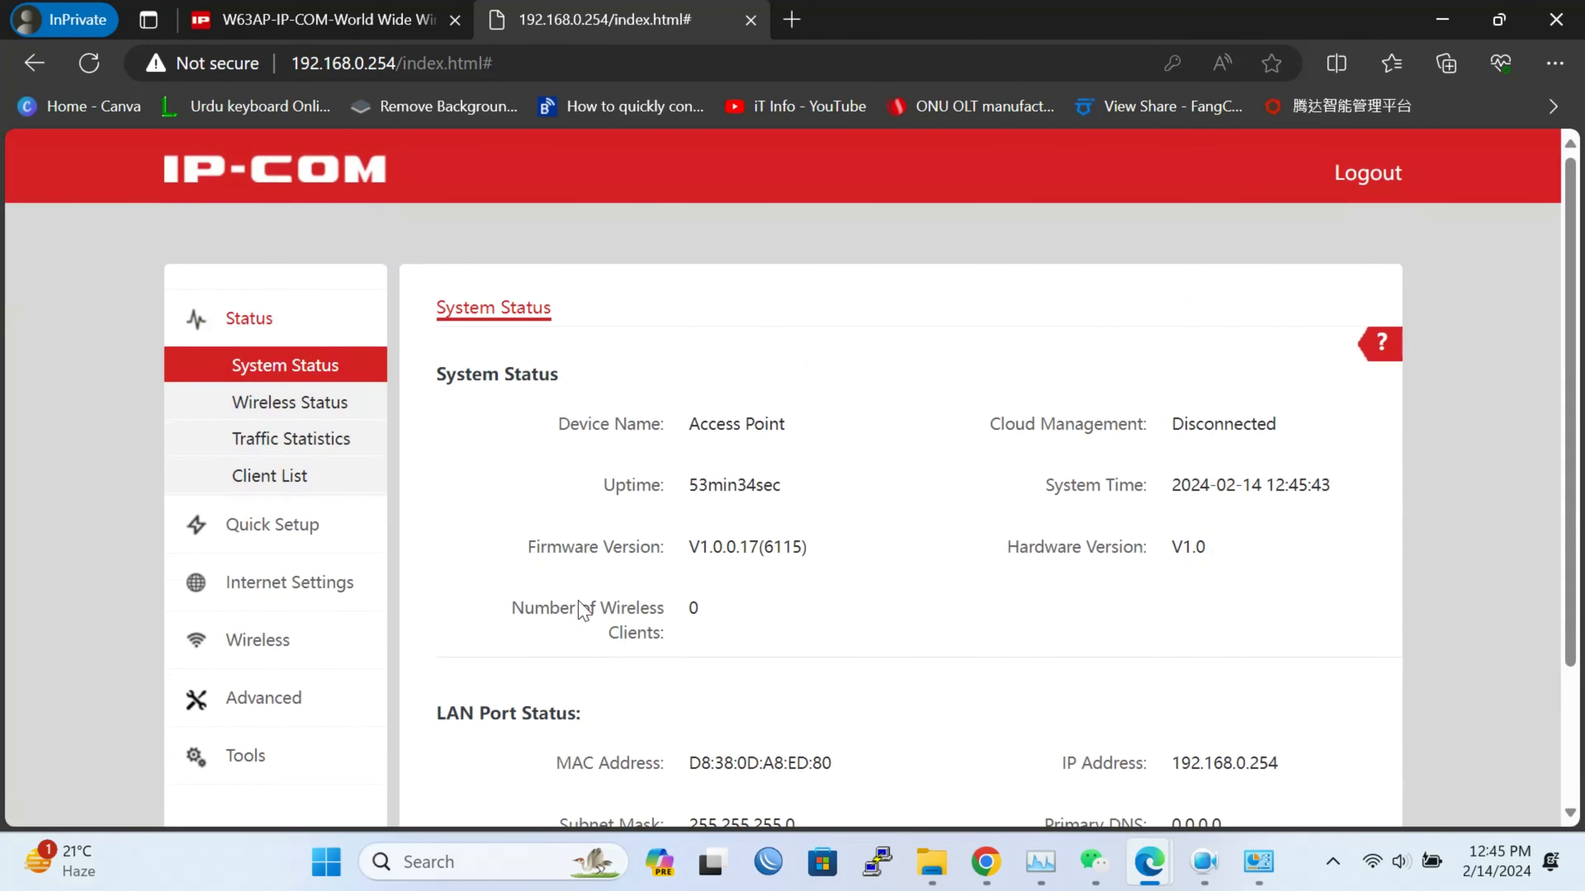
pyautogui.moveTo(817, 548); pyautogui.dragTo(689, 548)
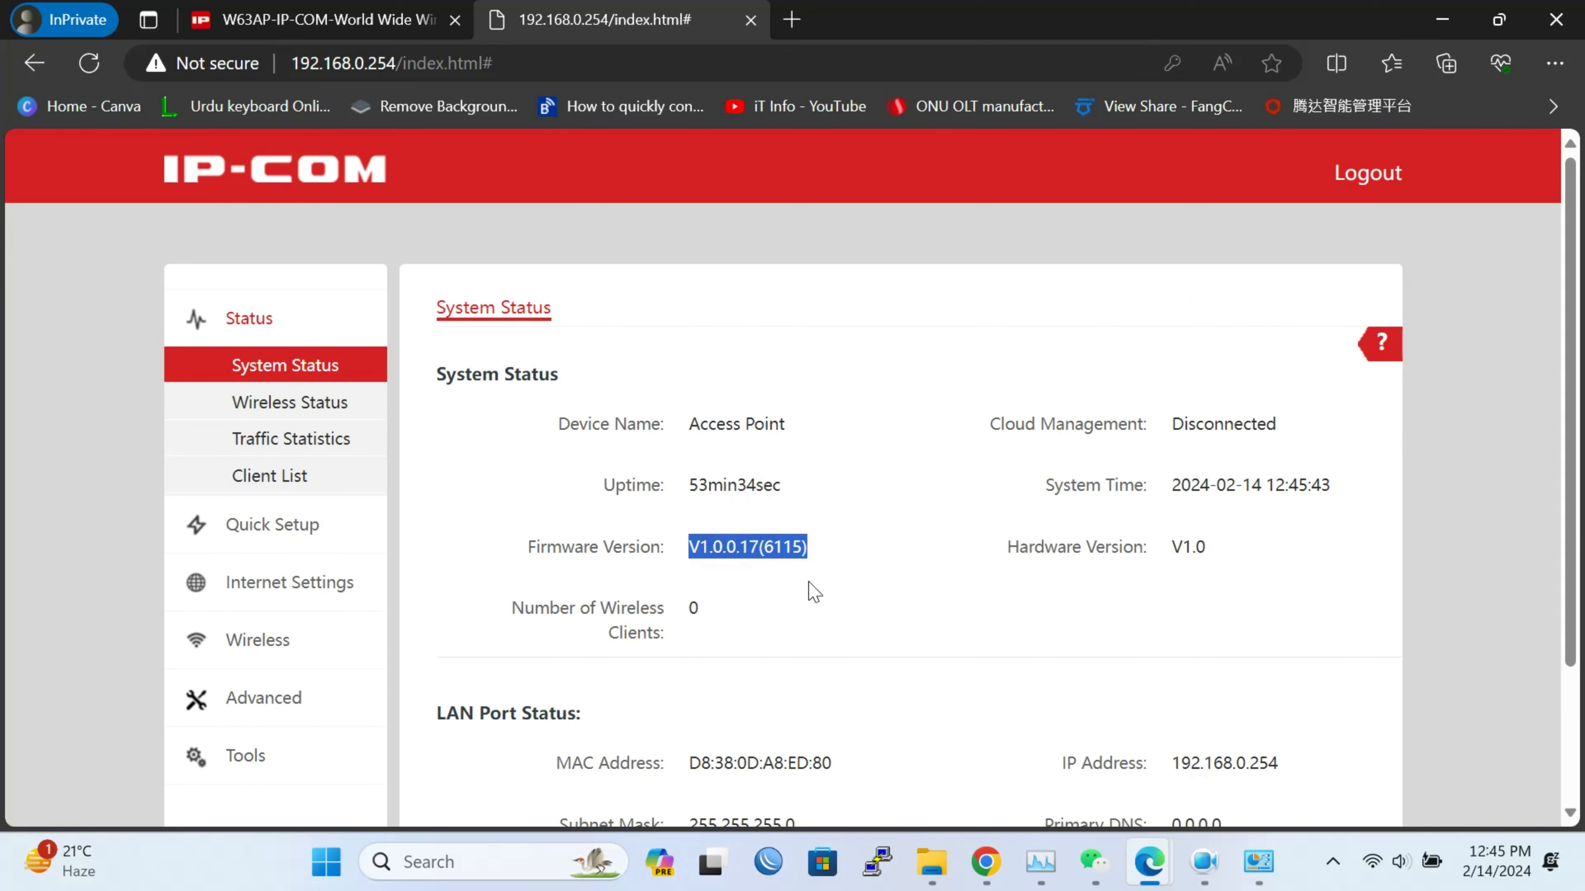
pyautogui.click(749, 565)
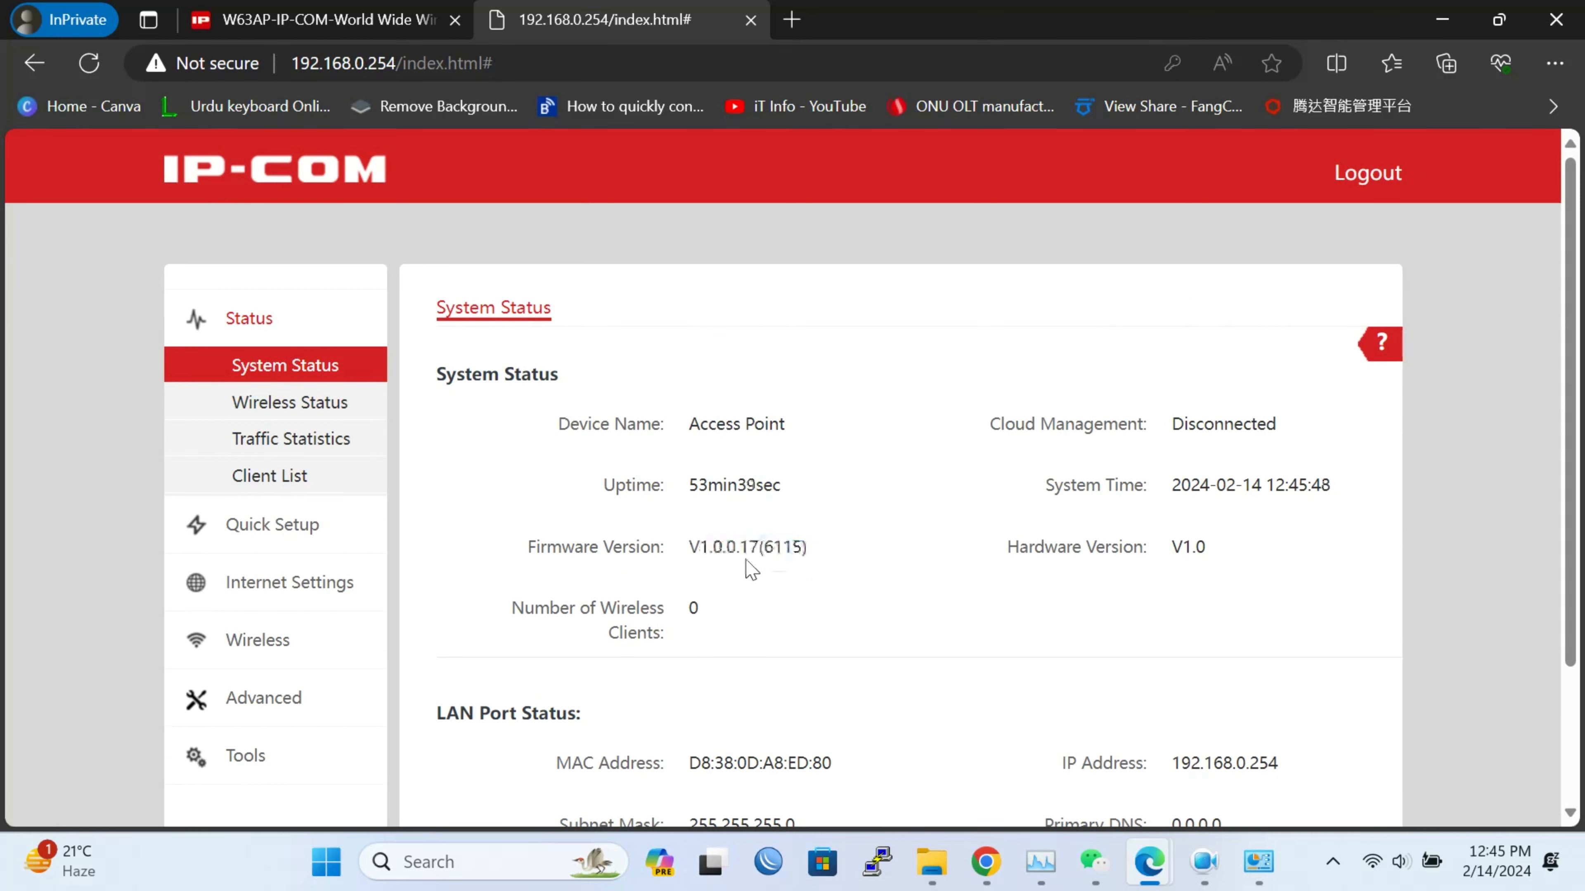
pyautogui.click(330, 420)
pyautogui.scroll(-5, 802, 537)
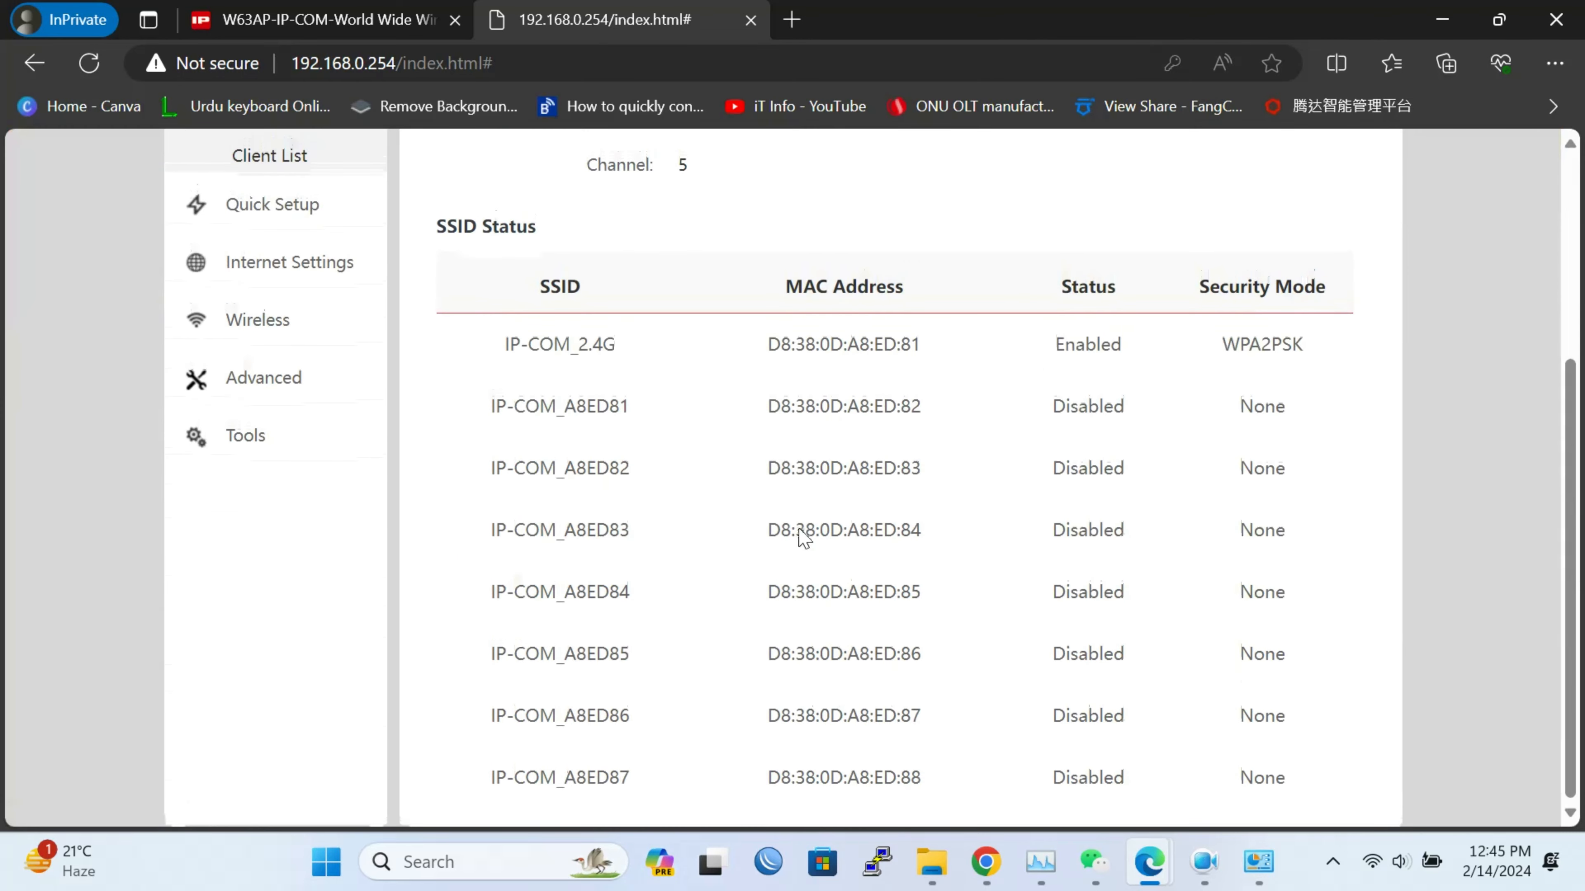
pyautogui.scroll(5, 804, 537)
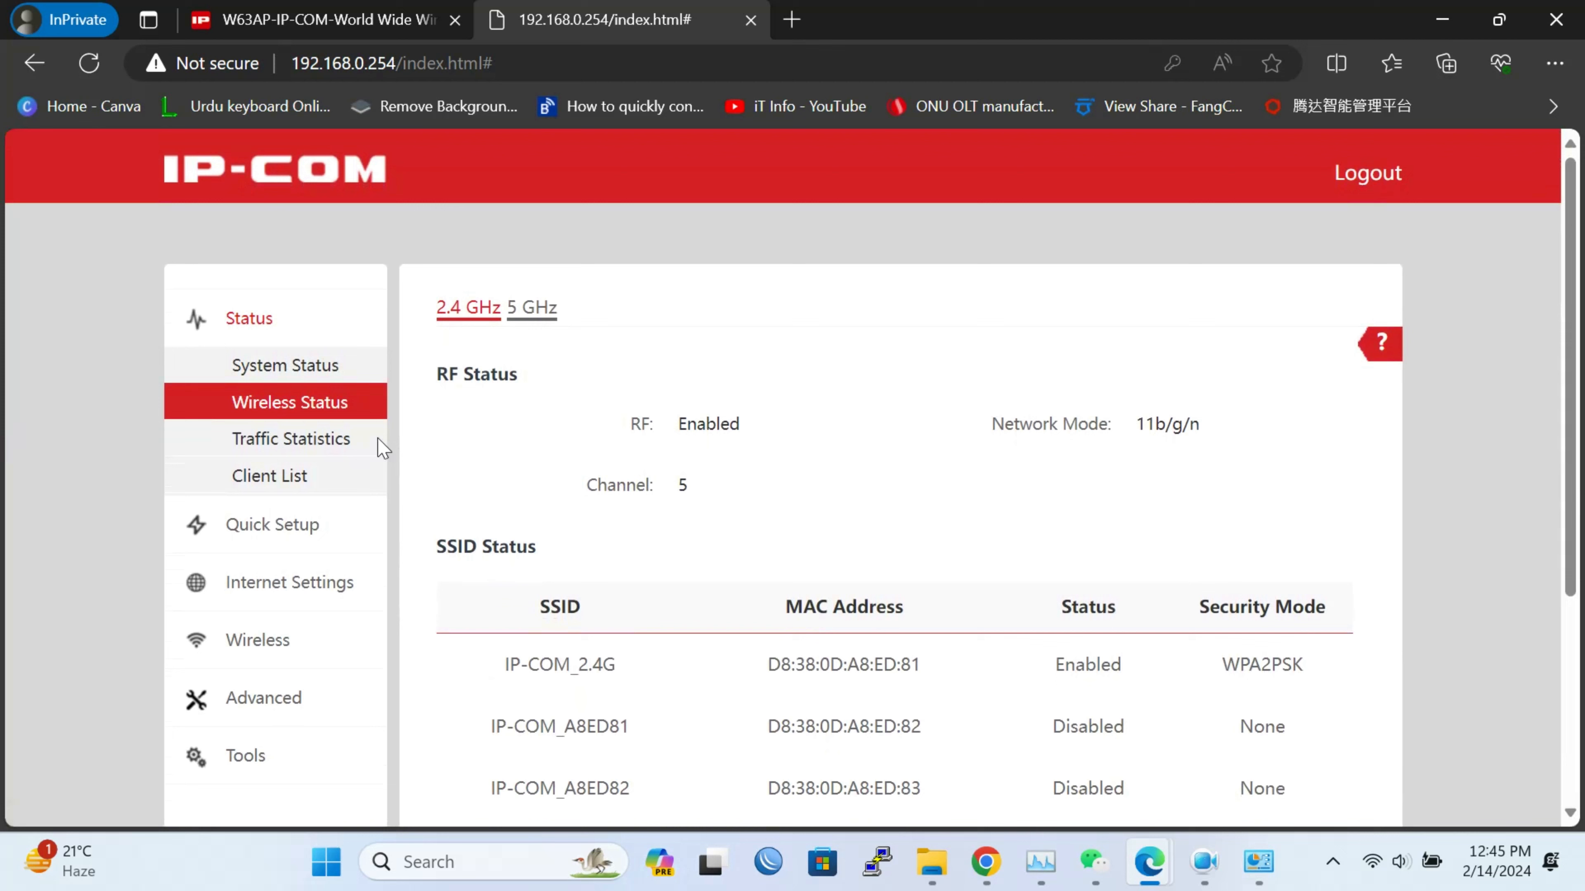
# Confirm 0.00MB traffic on every SSID and no clients on IP-COM_2.4G
pyautogui.click(337, 451)
pyautogui.scroll(-3, 889, 543)
pyautogui.scroll(3, 886, 542)
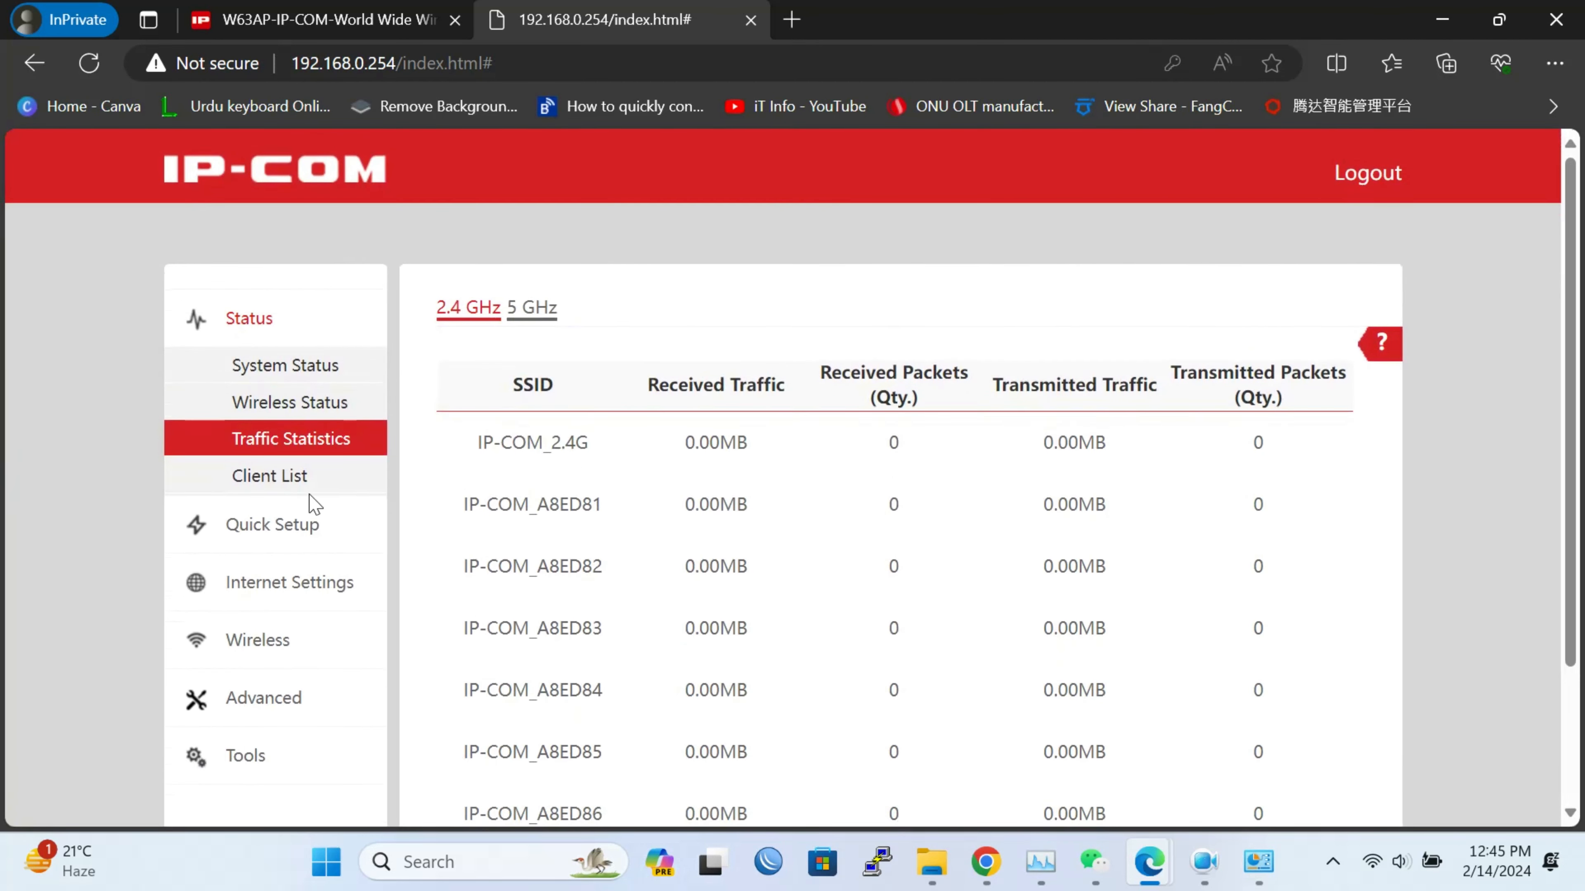
pyautogui.click(288, 482)
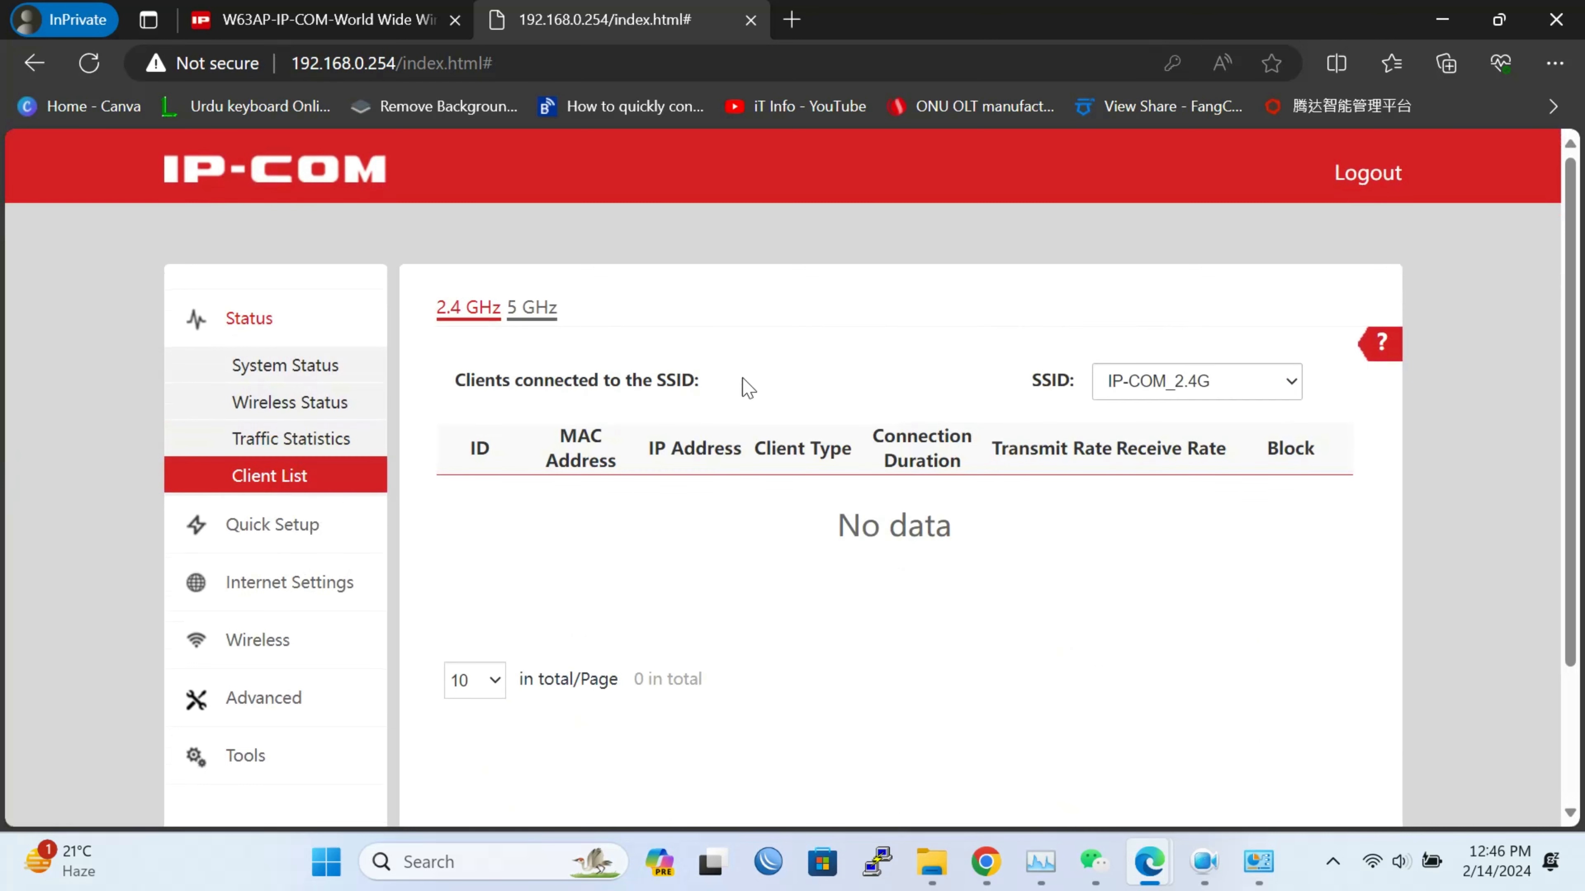
pyautogui.click(1375, 866)
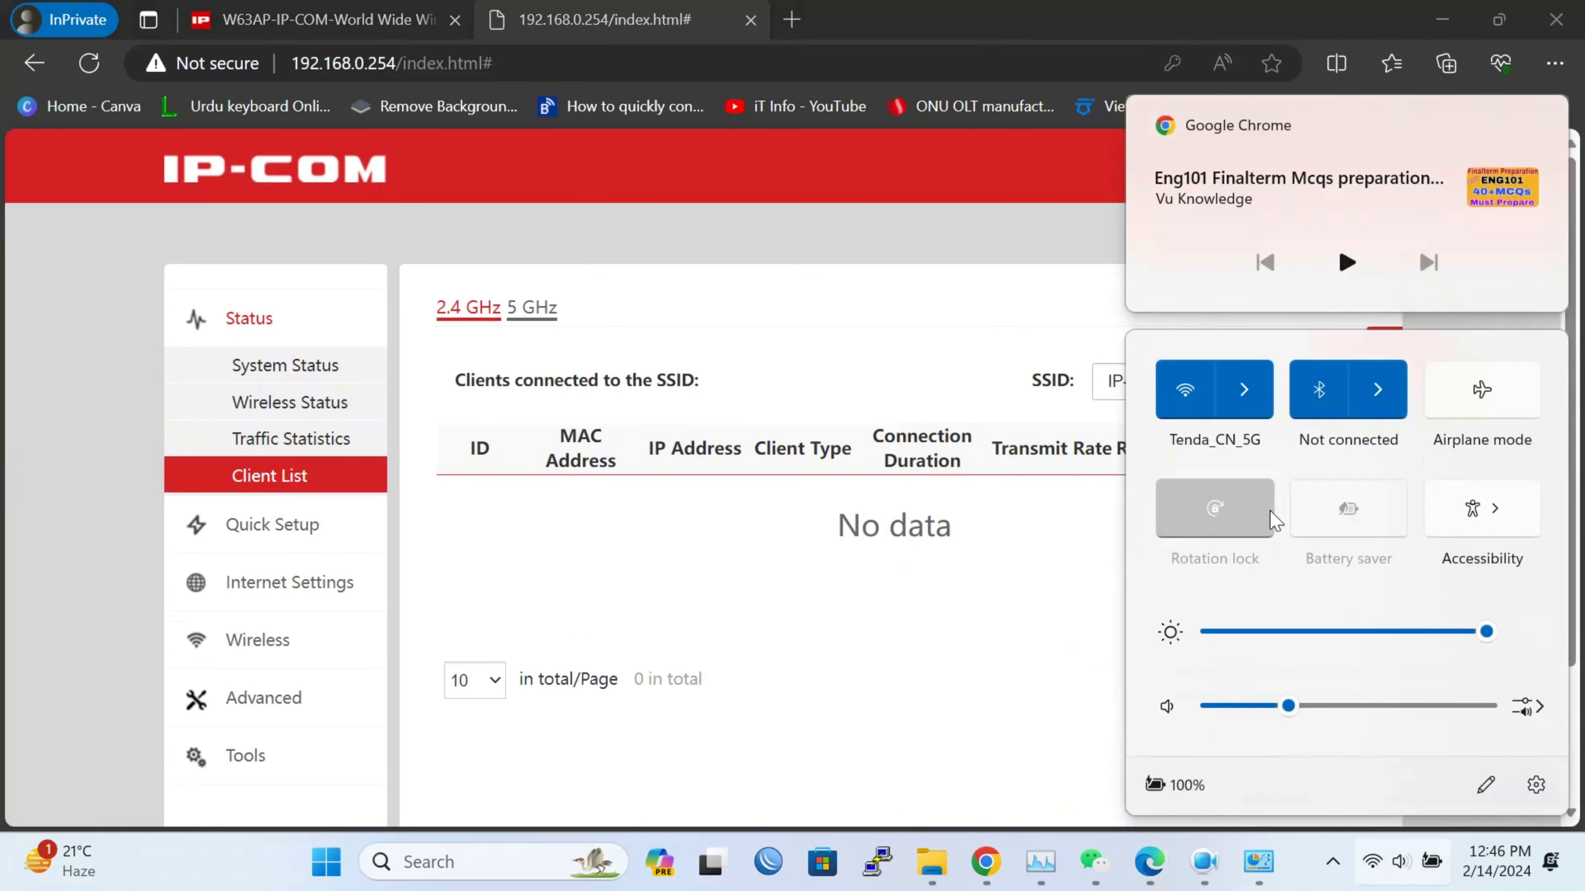
# Connect the laptop to the IP-COM_5G Wi-Fi network using its security key
pyautogui.click(1245, 392)
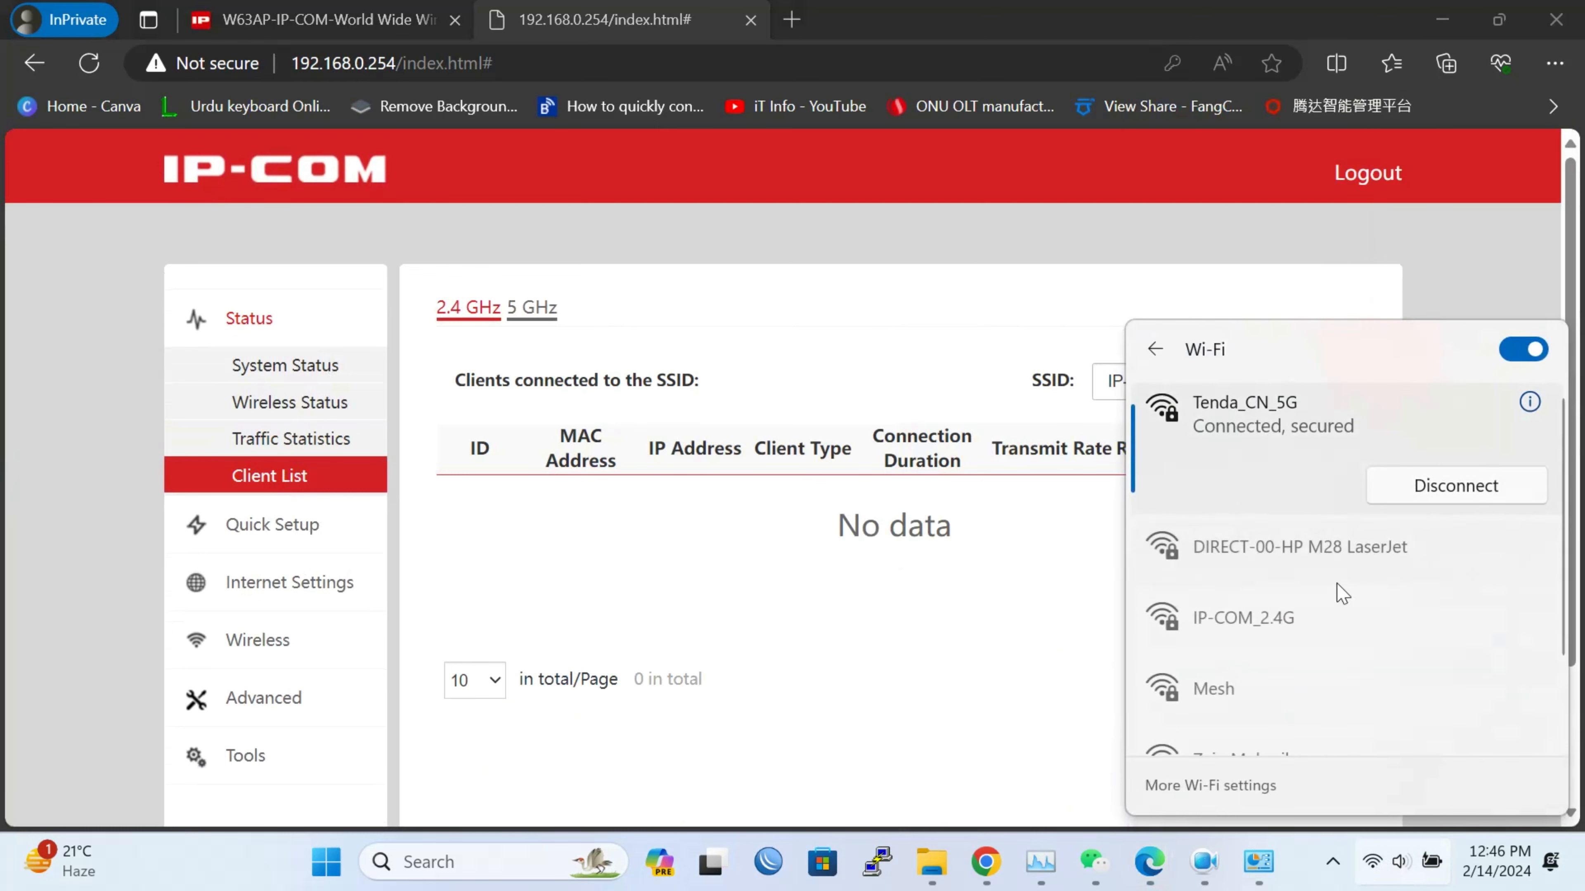
pyautogui.scroll(-2, 1348, 641)
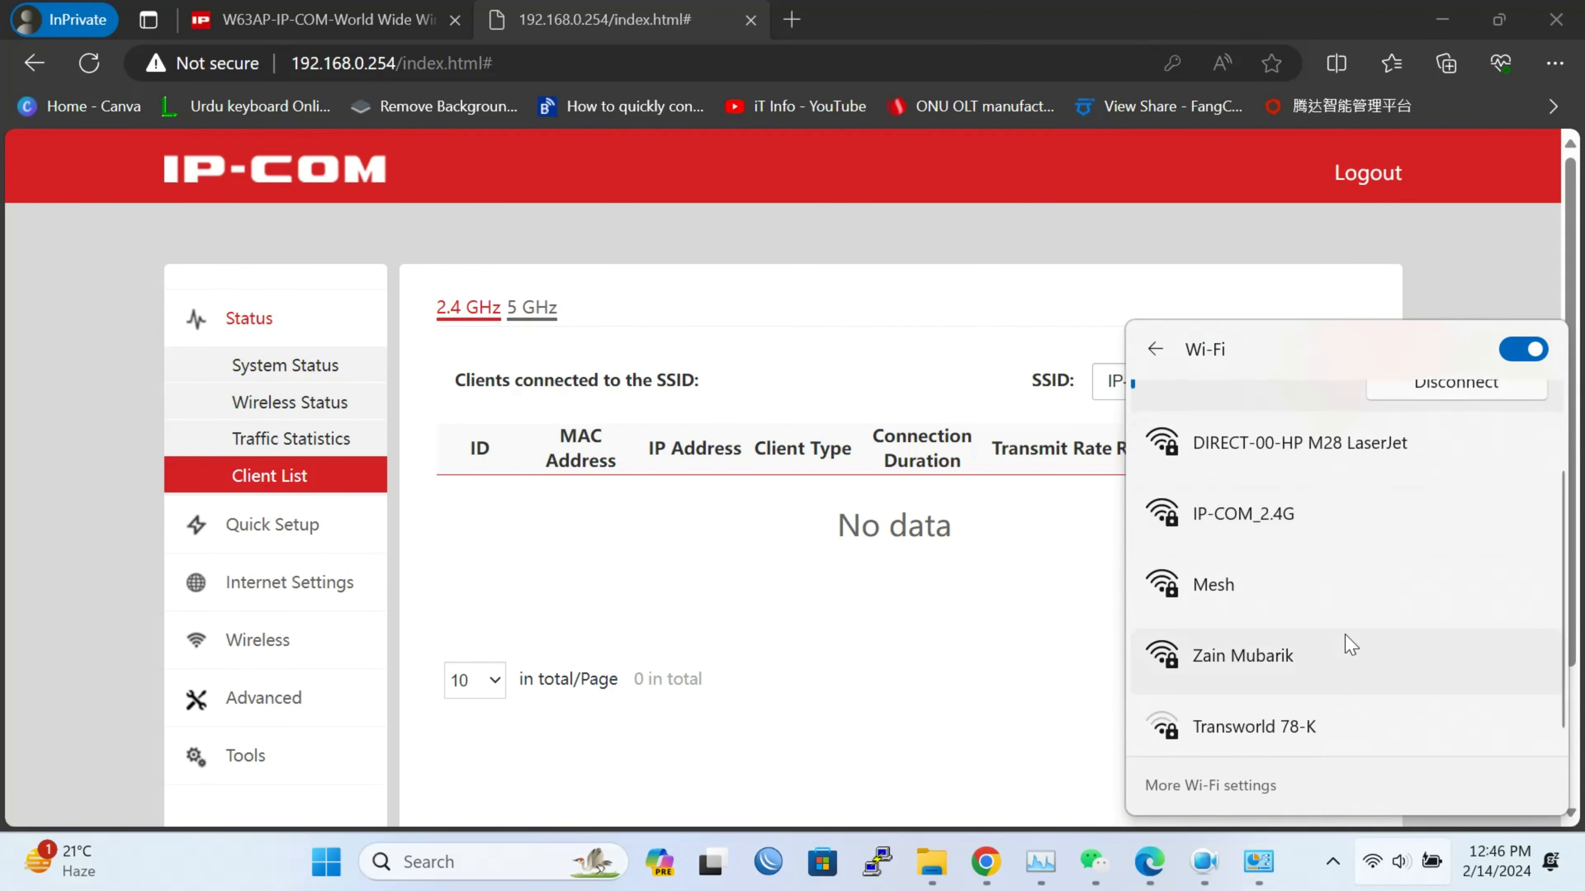
pyautogui.scroll(2, 1351, 643)
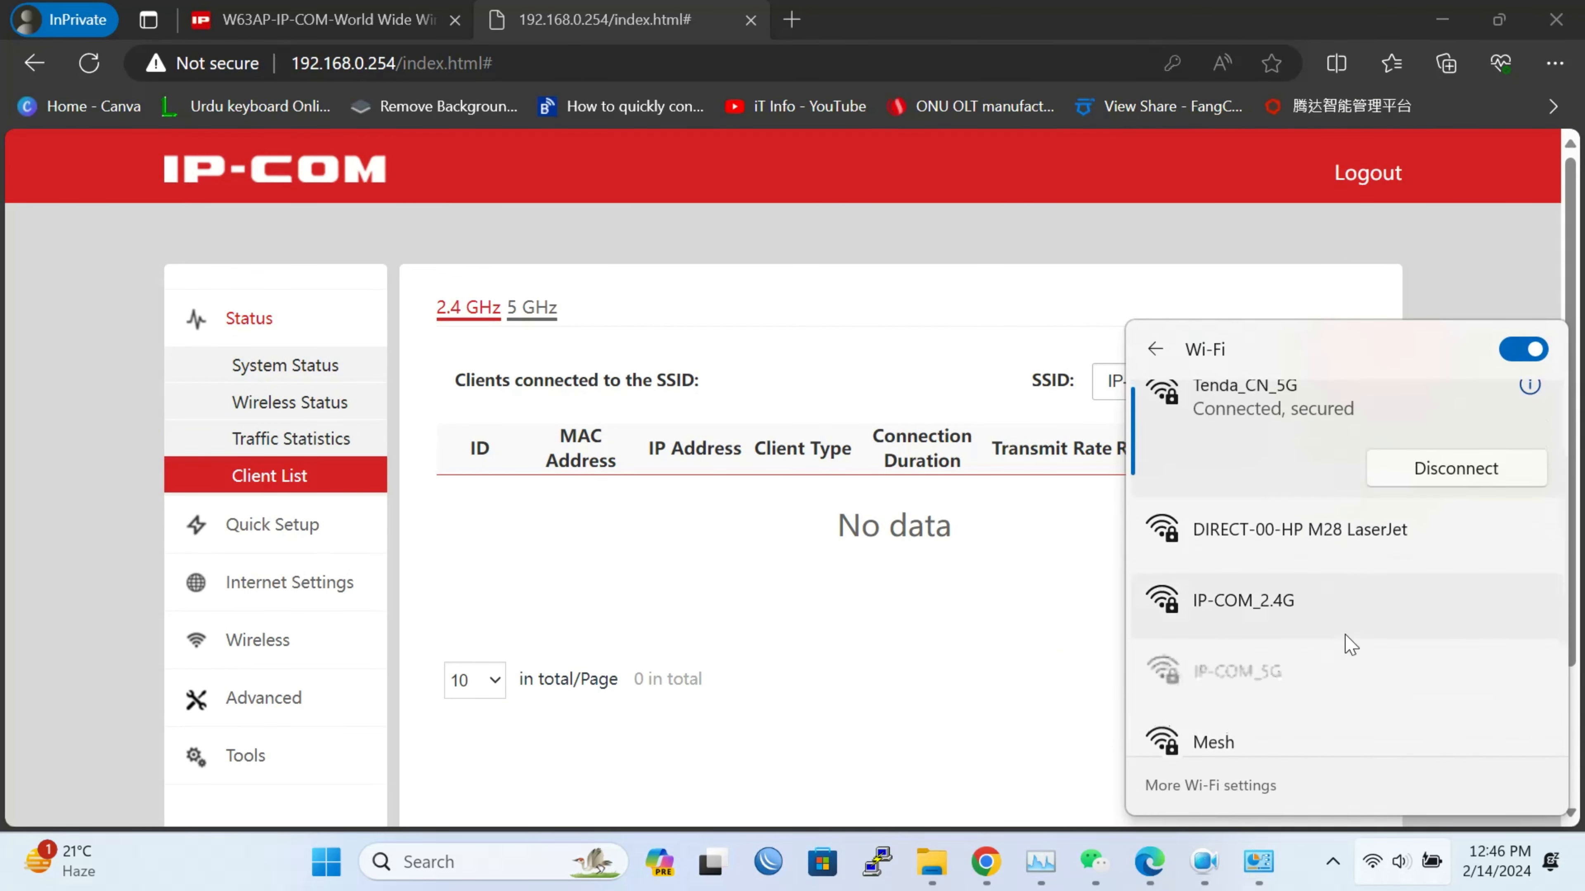
pyautogui.click(1284, 682)
pyautogui.click(1457, 719)
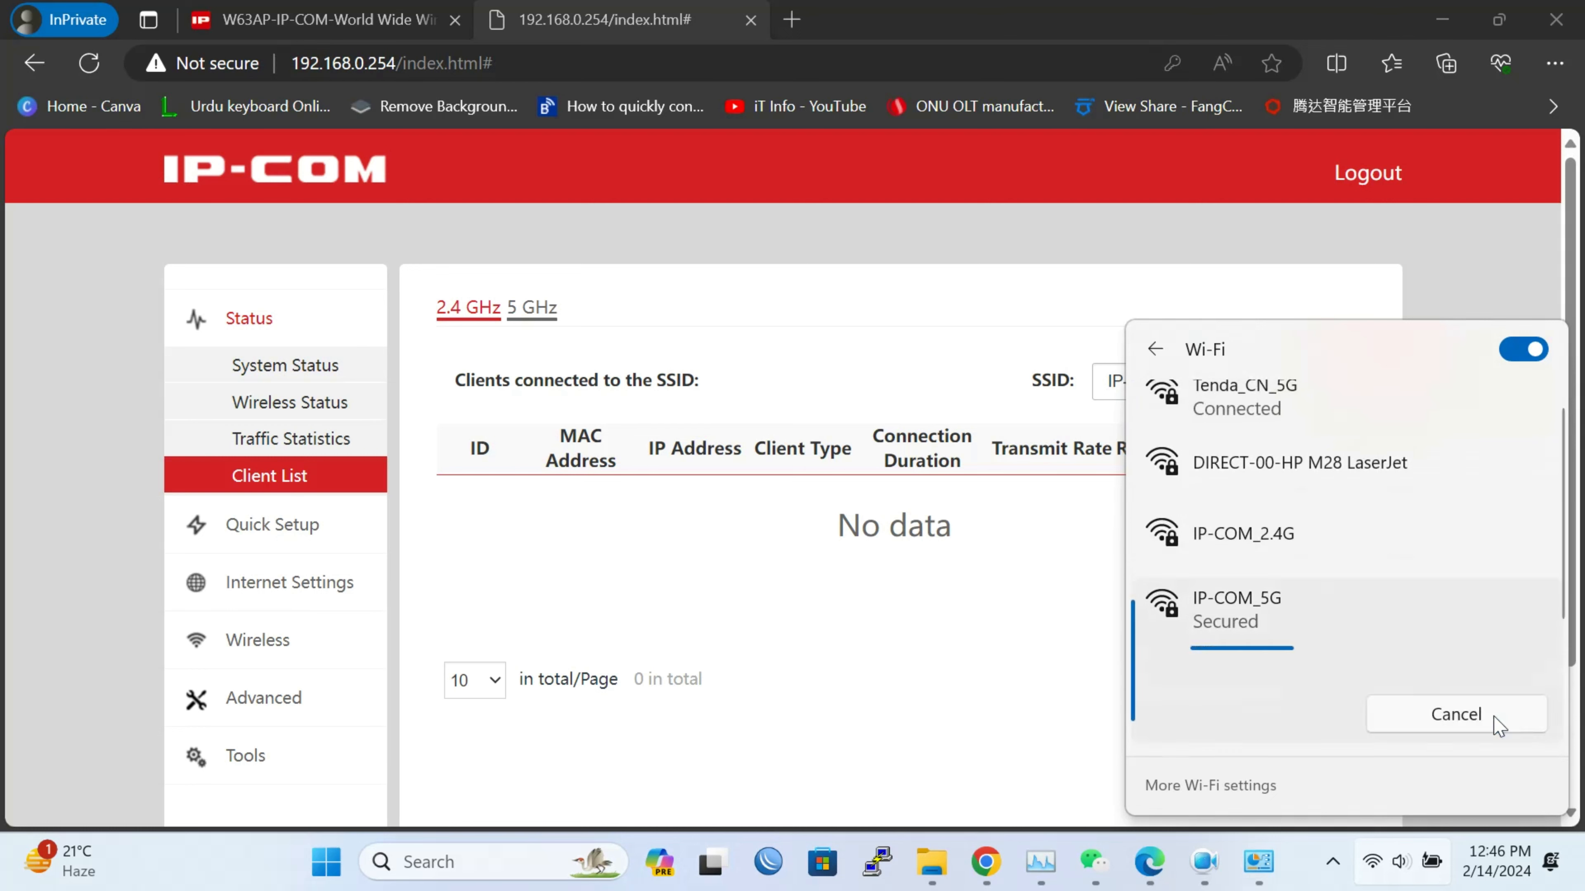
pyautogui.write('12')
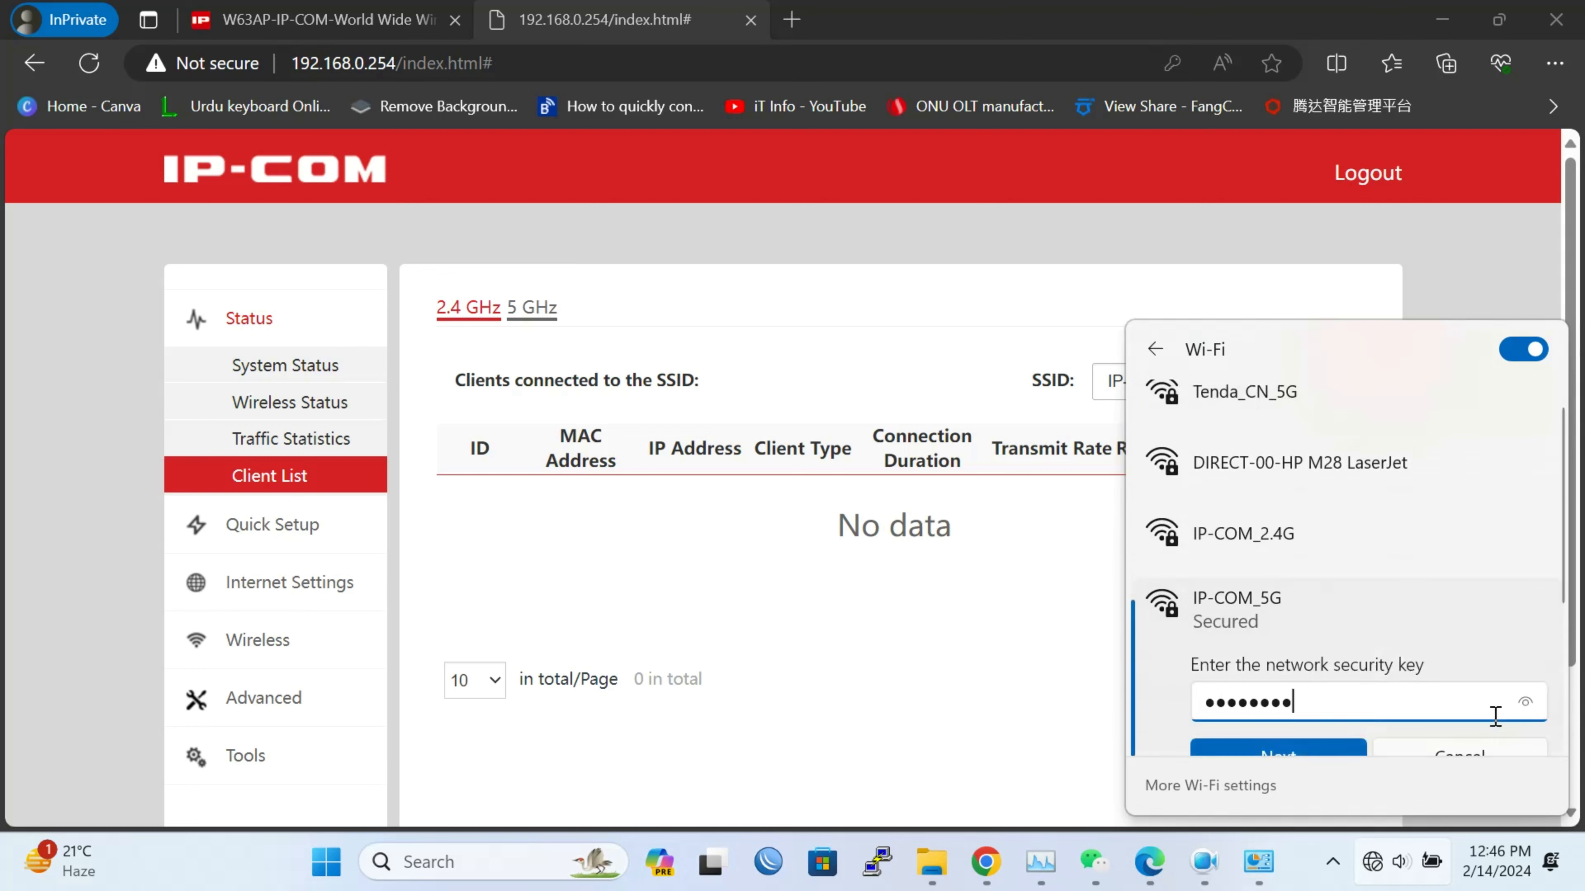
pyautogui.click(1269, 756)
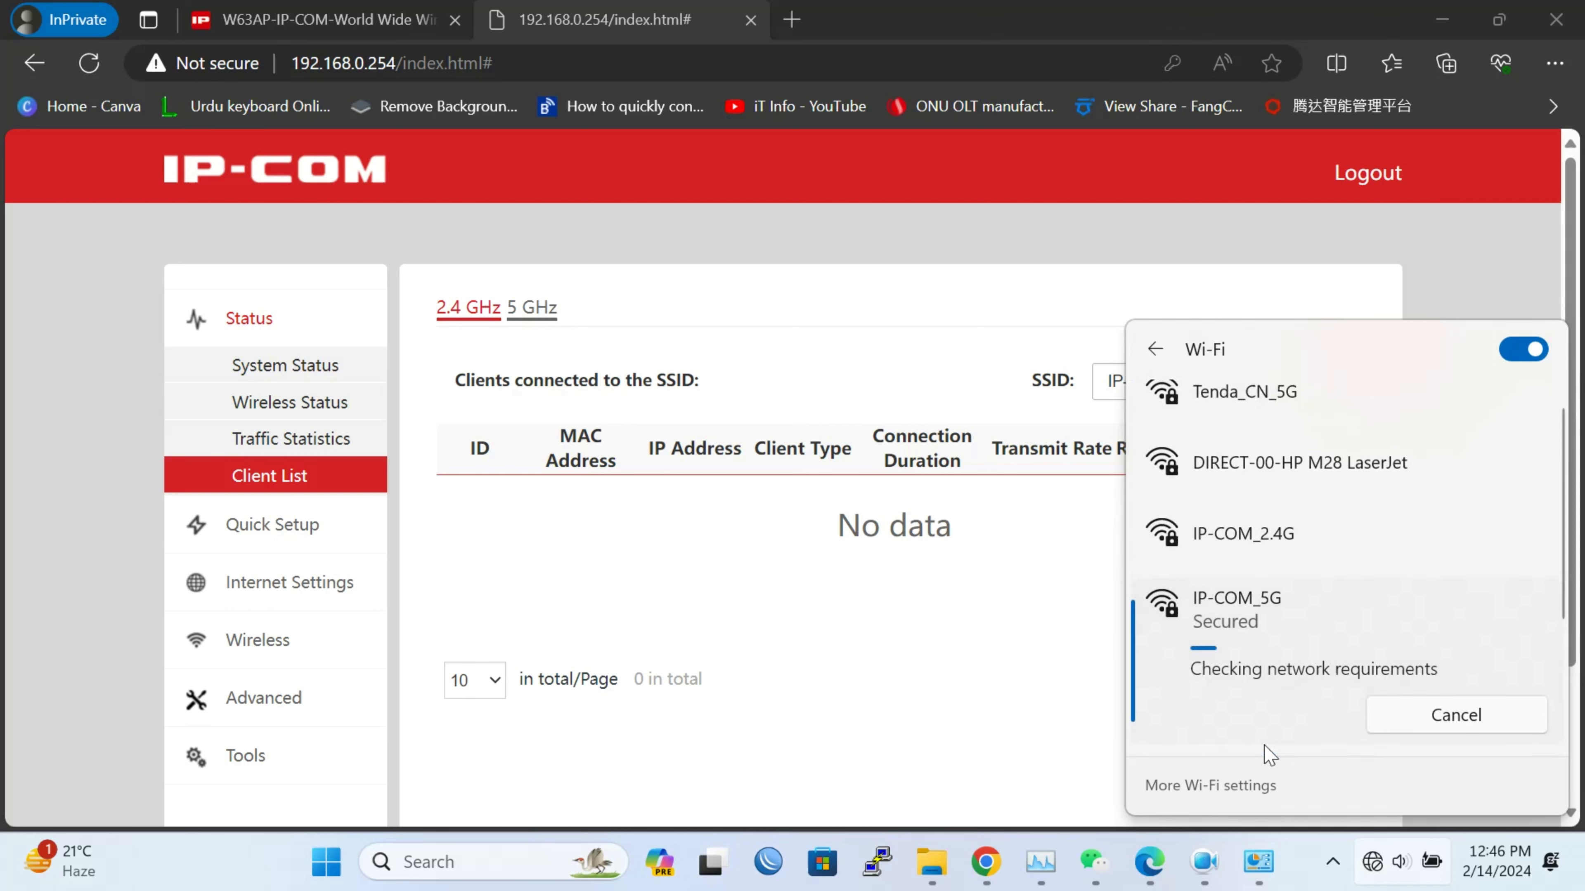
pyautogui.click(1052, 689)
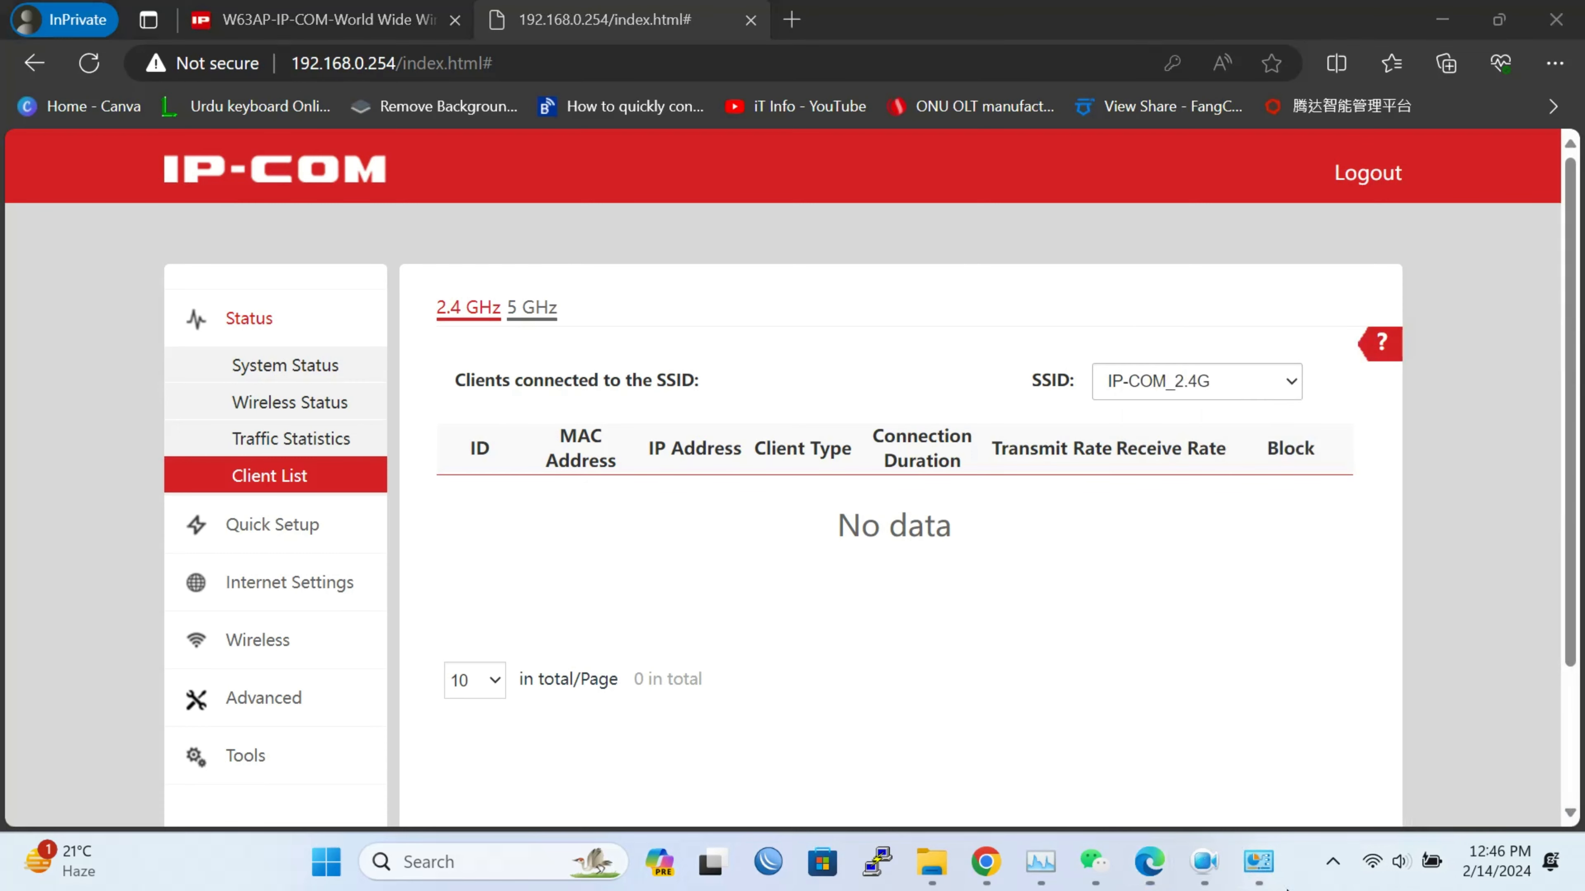
# Confirm the Wi-Fi details show IPv4 192.168.80.253, then close the network windows
pyautogui.click(1258, 861)
pyautogui.doubleClick(1068, 365)
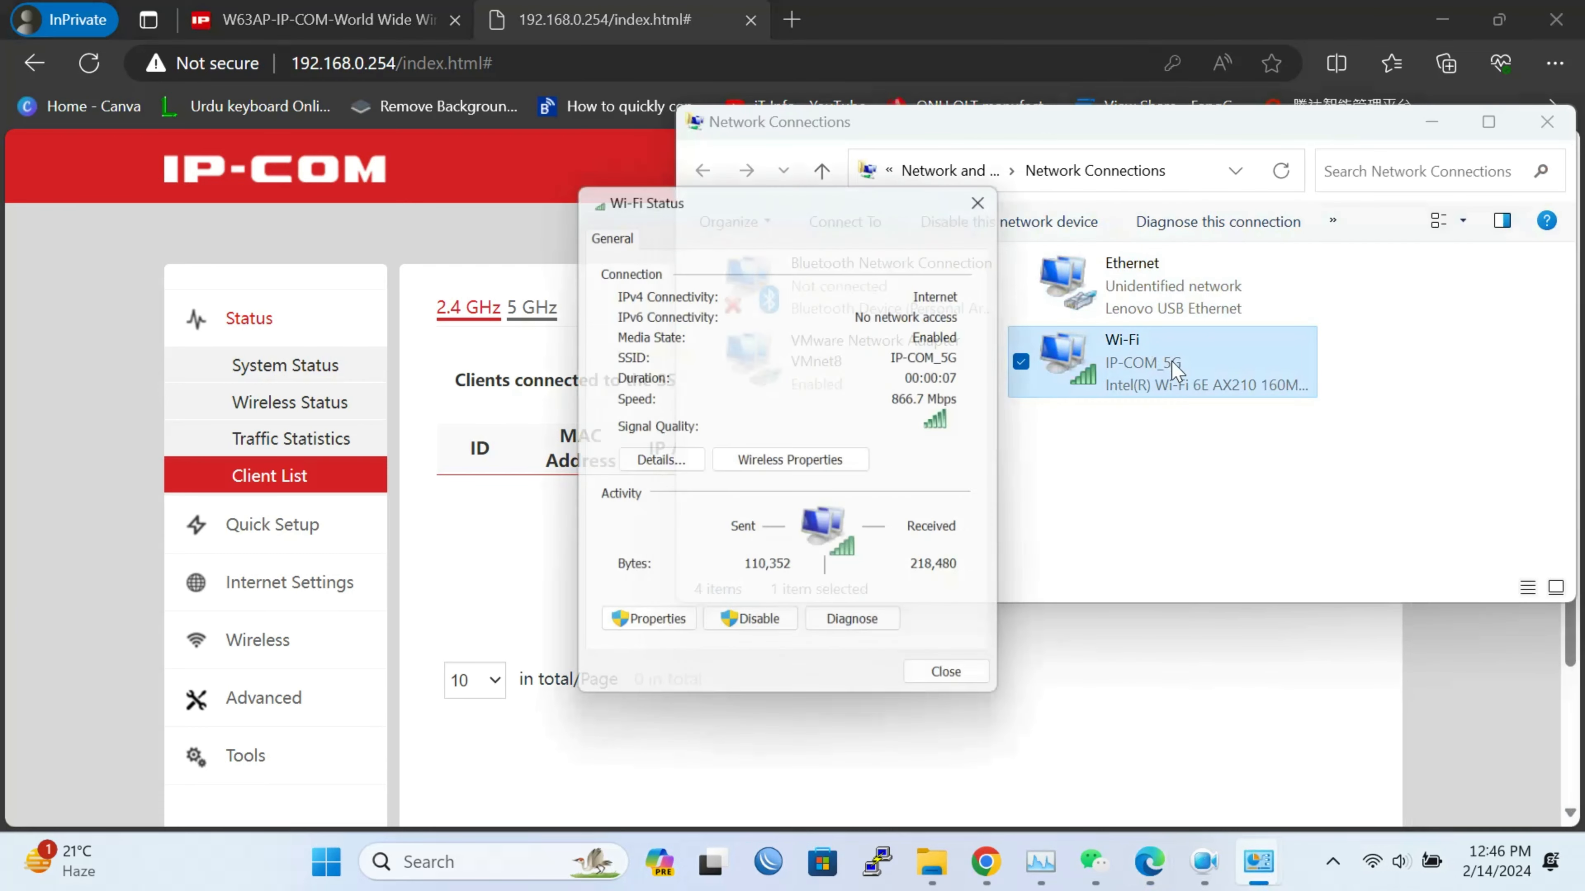
pyautogui.click(677, 462)
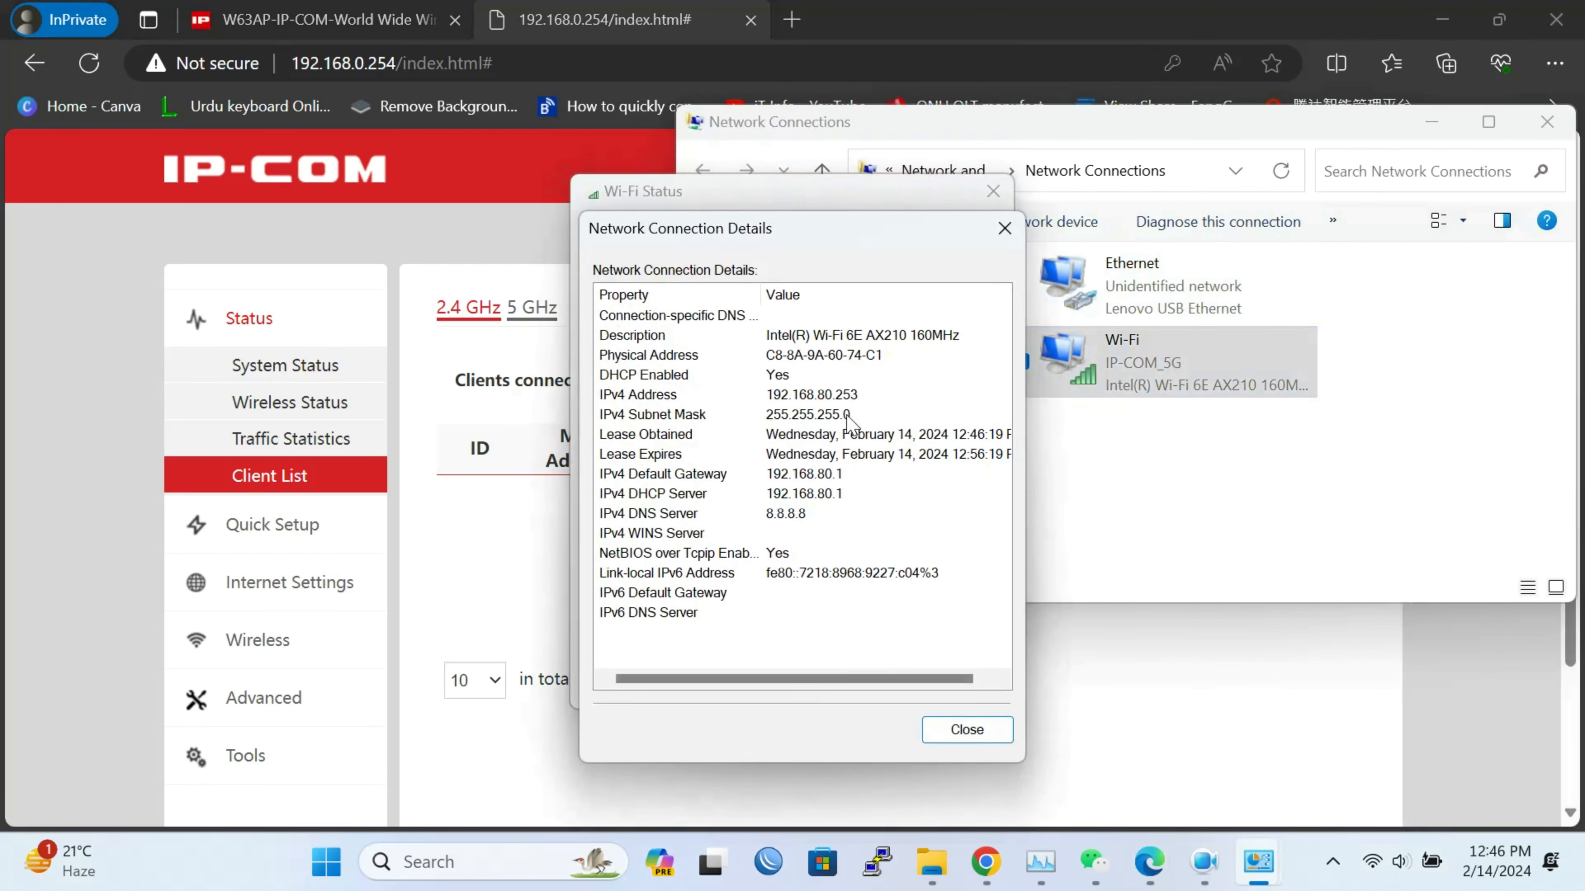
pyautogui.click(874, 397)
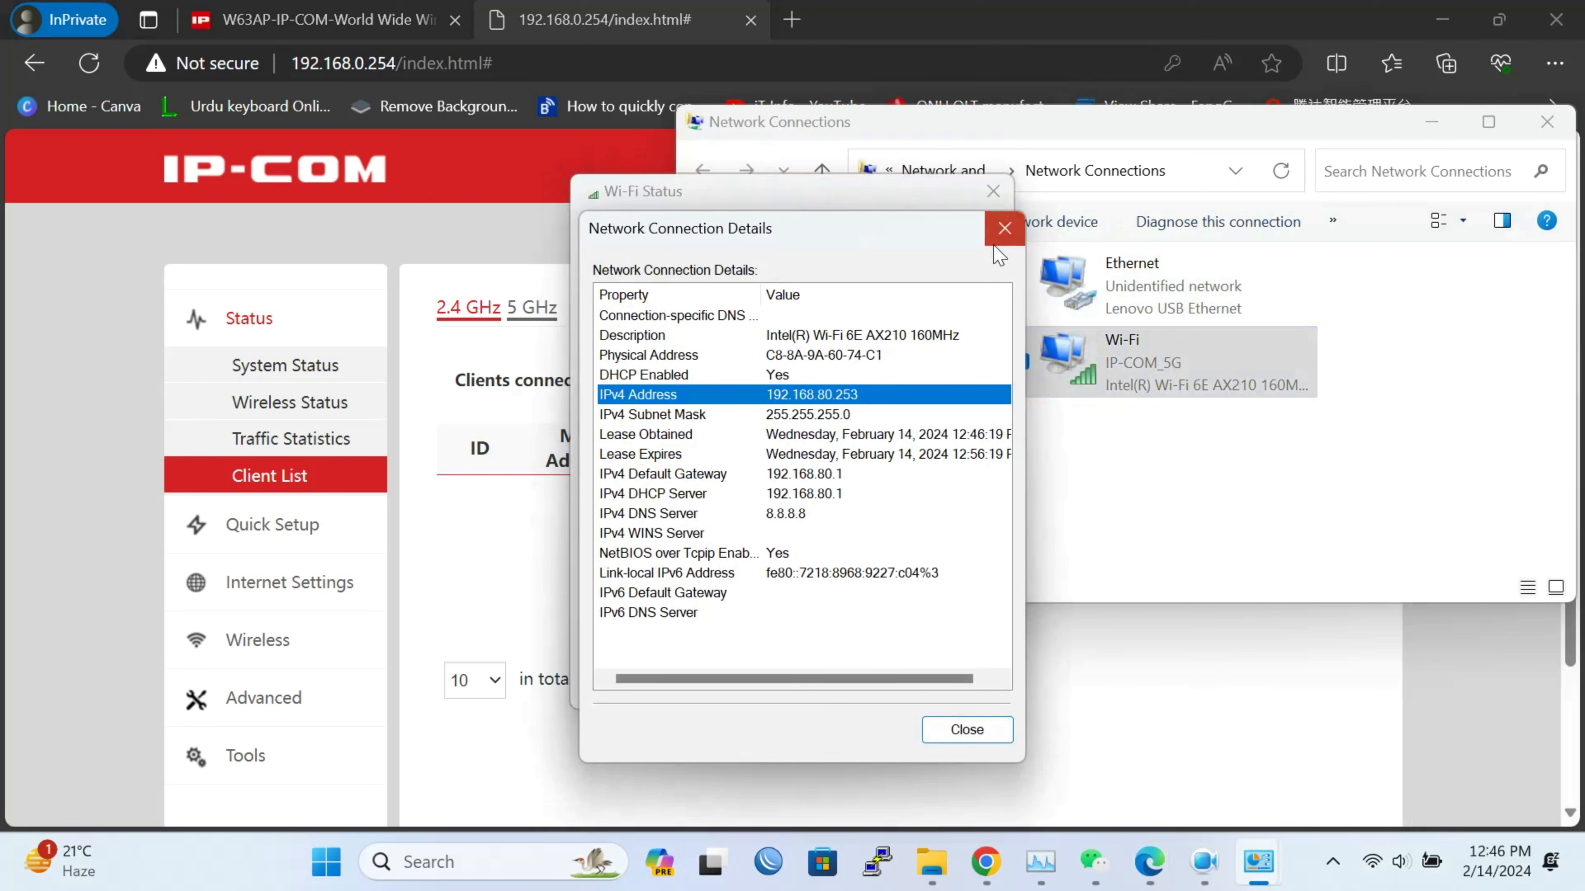
pyautogui.click(1004, 228)
pyautogui.click(992, 191)
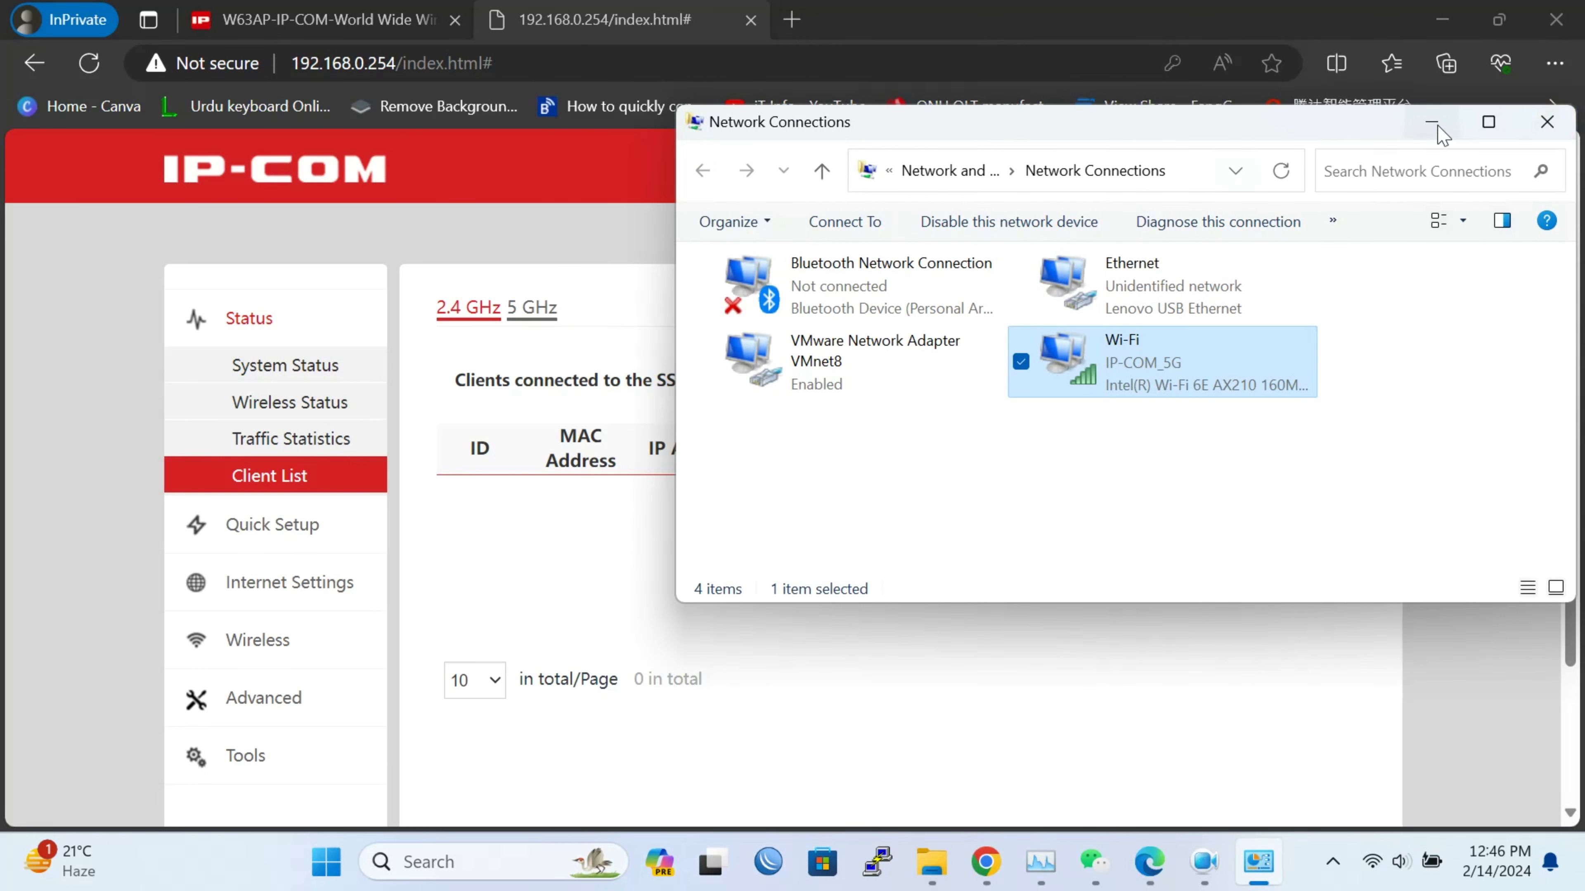
pyautogui.click(1431, 122)
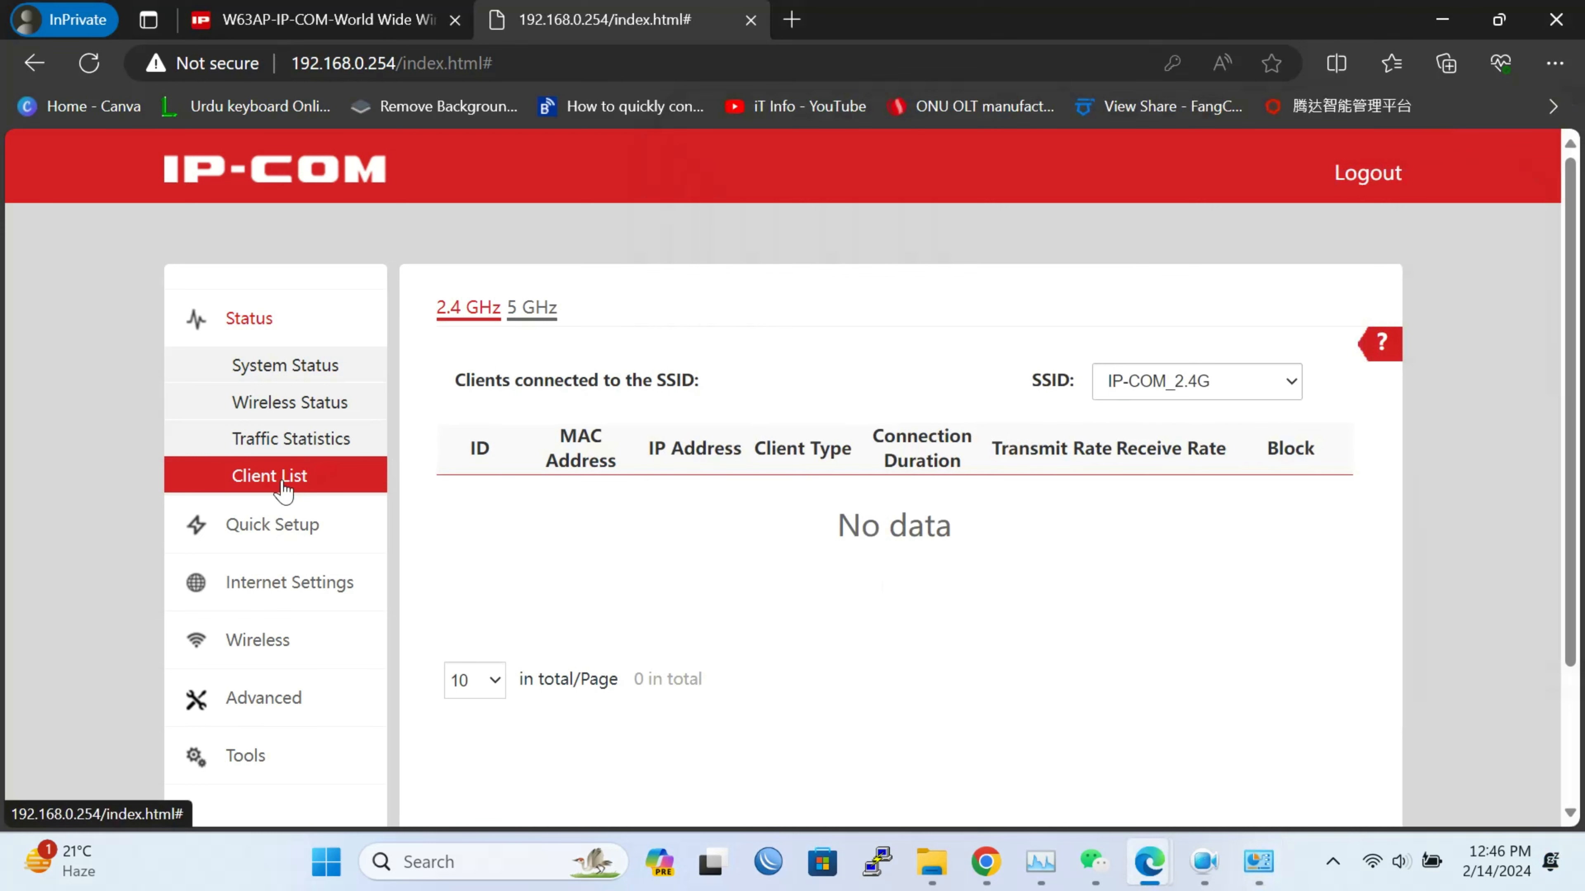
# Review the AP's System Status and Wireless Status pages
pyautogui.click(302, 377)
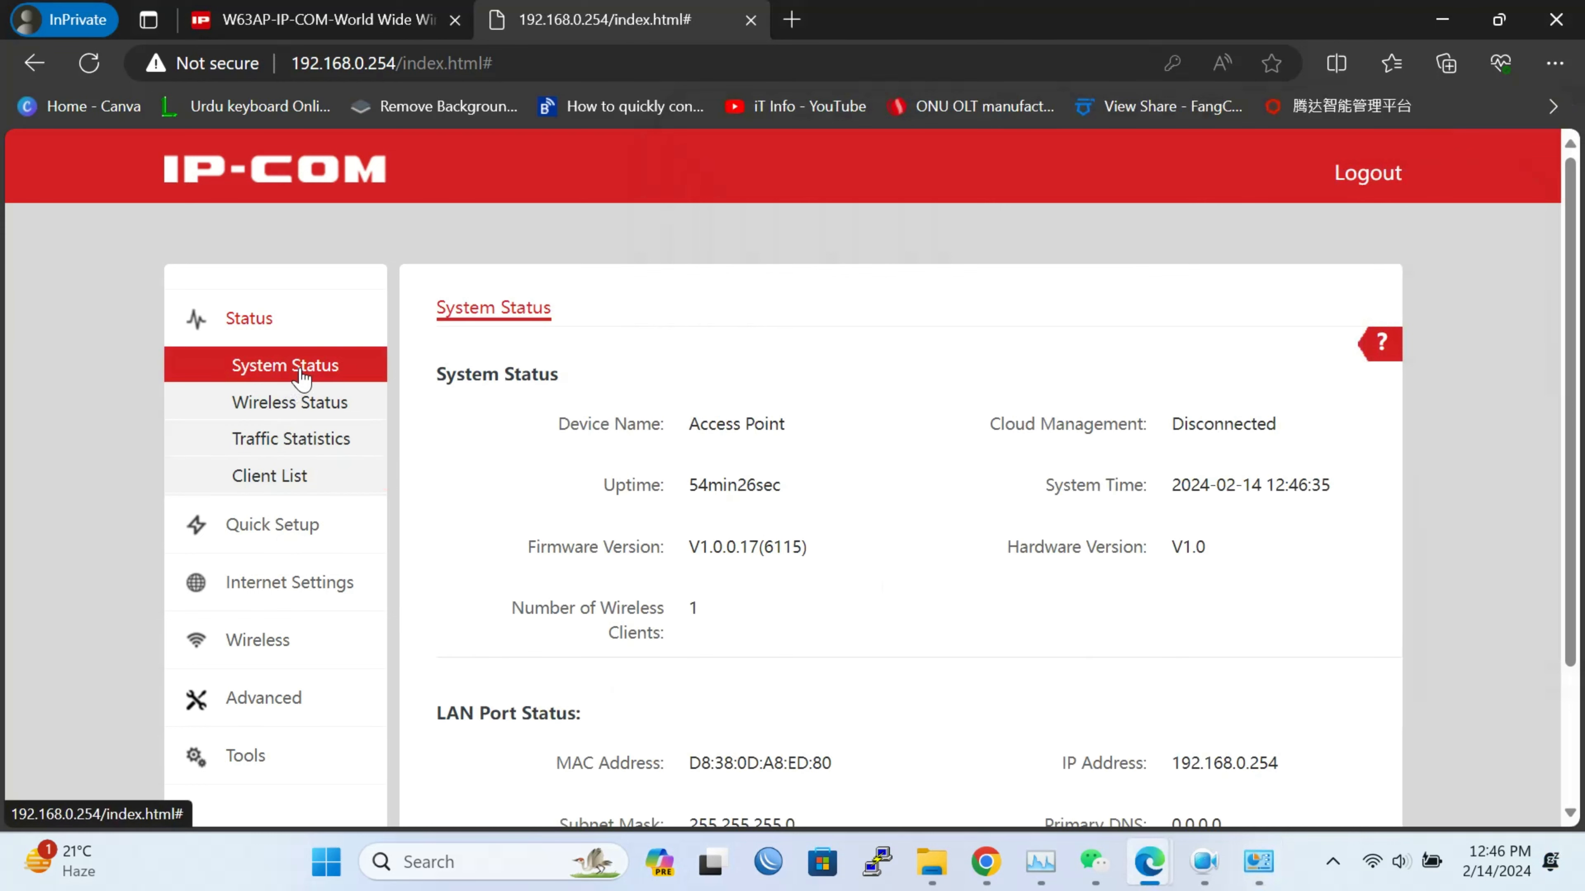
pyautogui.scroll(-3, 302, 376)
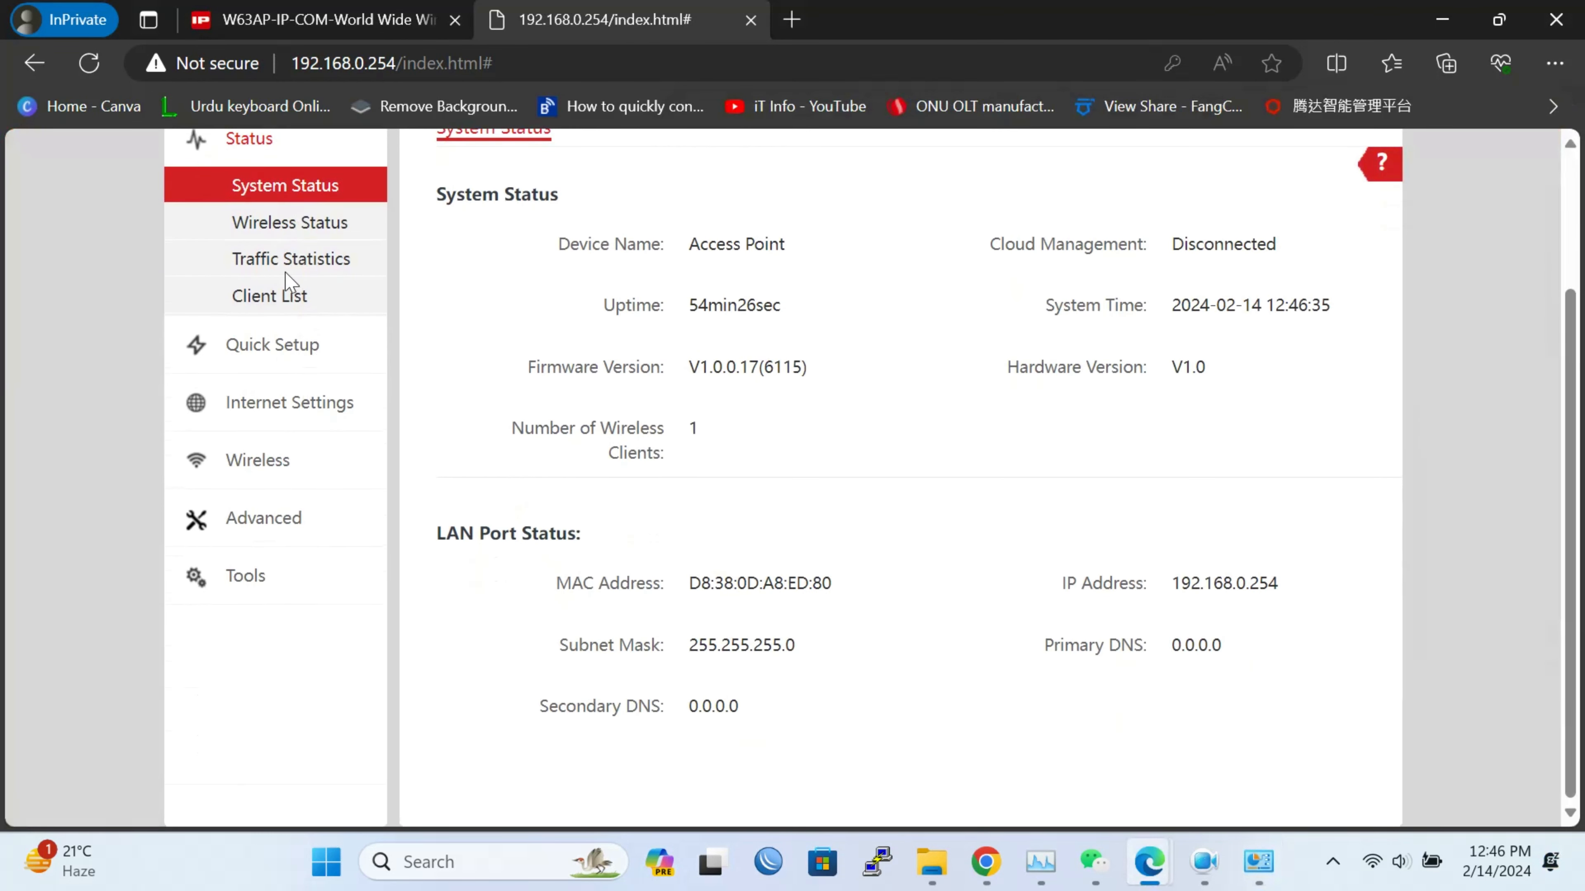
pyautogui.click(331, 303)
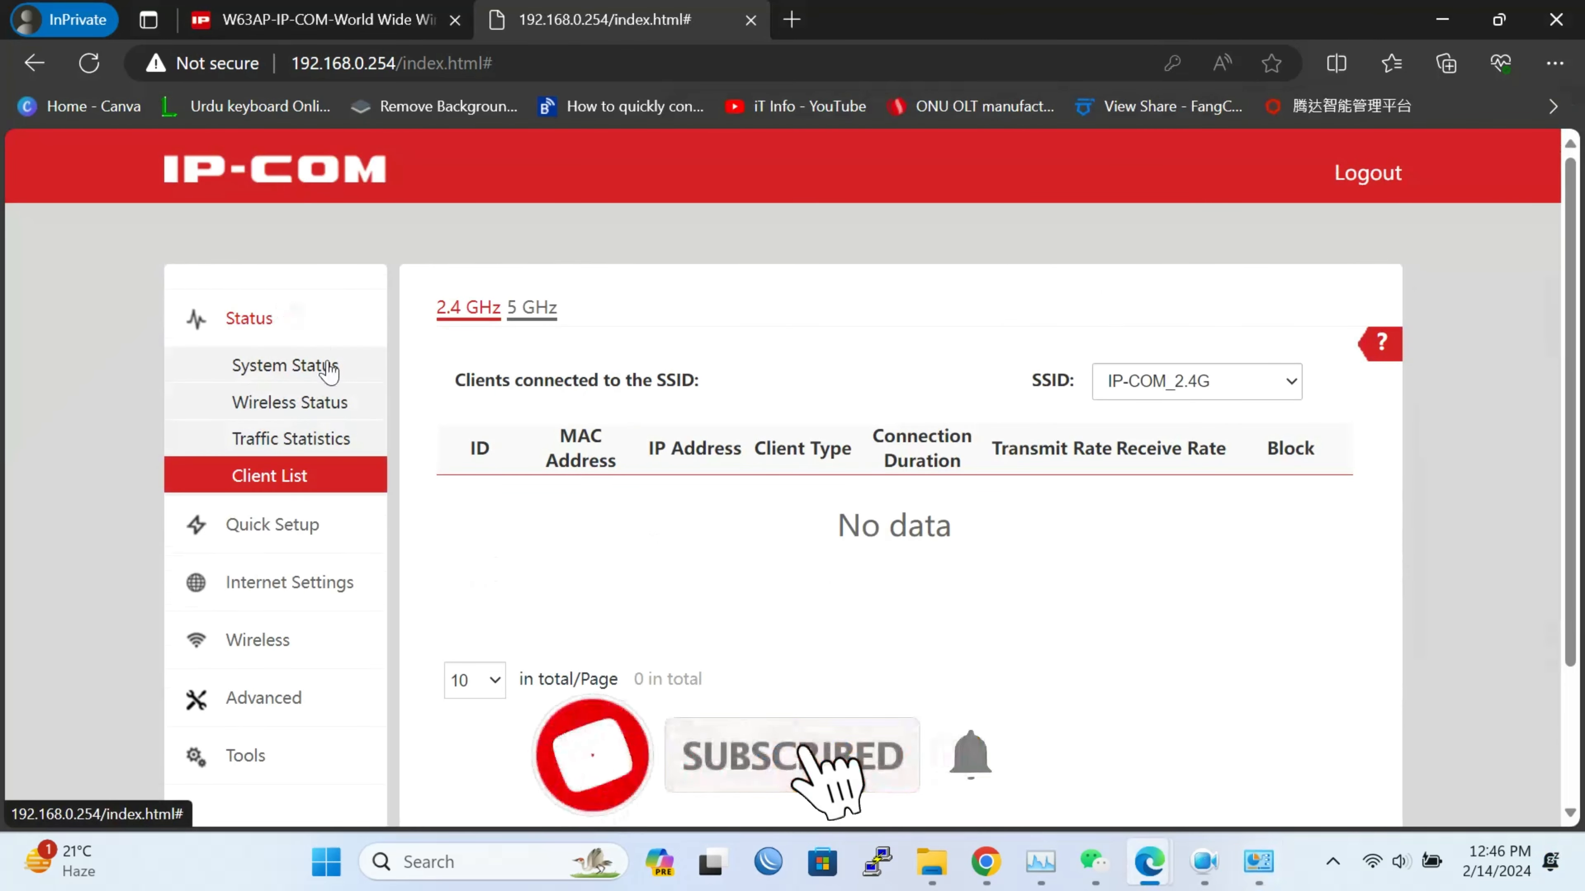
pyautogui.click(322, 406)
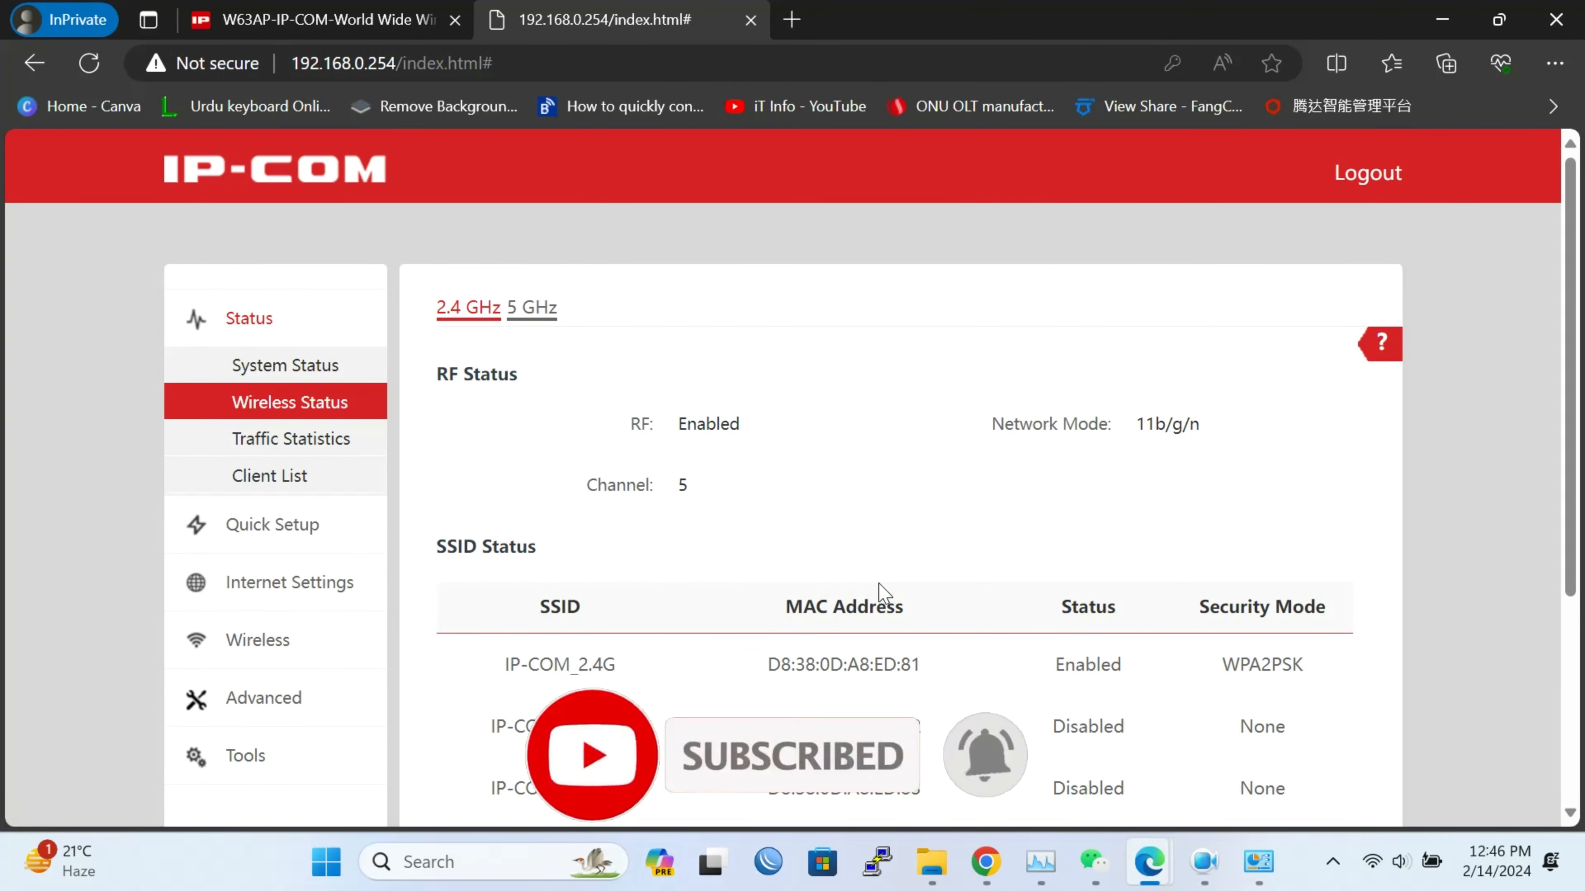
pyautogui.scroll(-4, 883, 593)
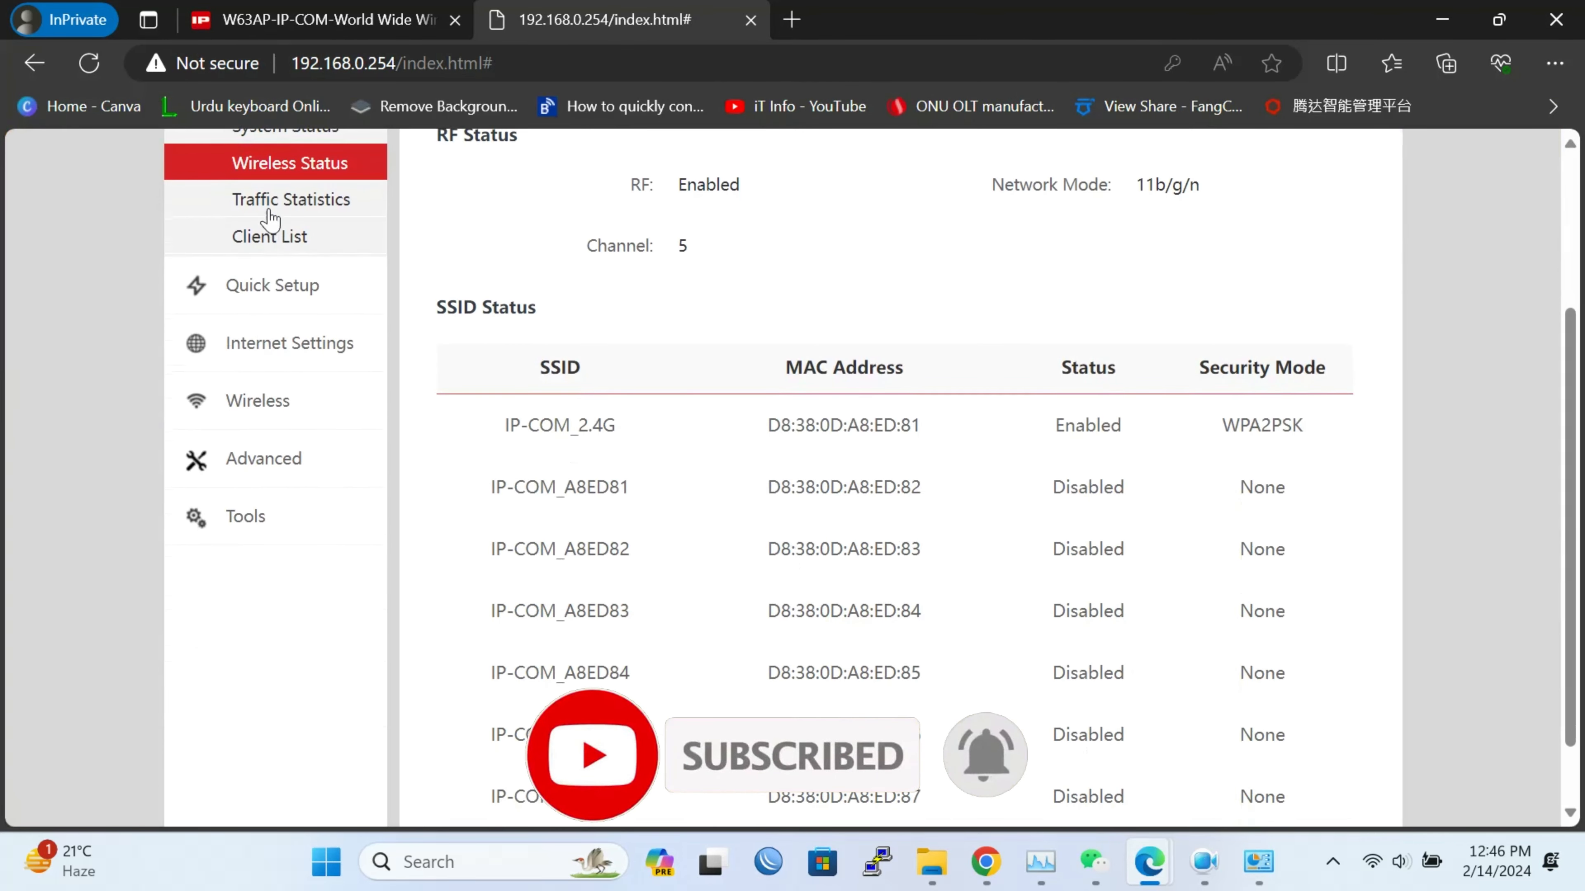
# Check 5 GHz traffic, then show the 5 GHz Client List with client 192.168.80.253
pyautogui.click(269, 211)
pyautogui.scroll(-3, 867, 520)
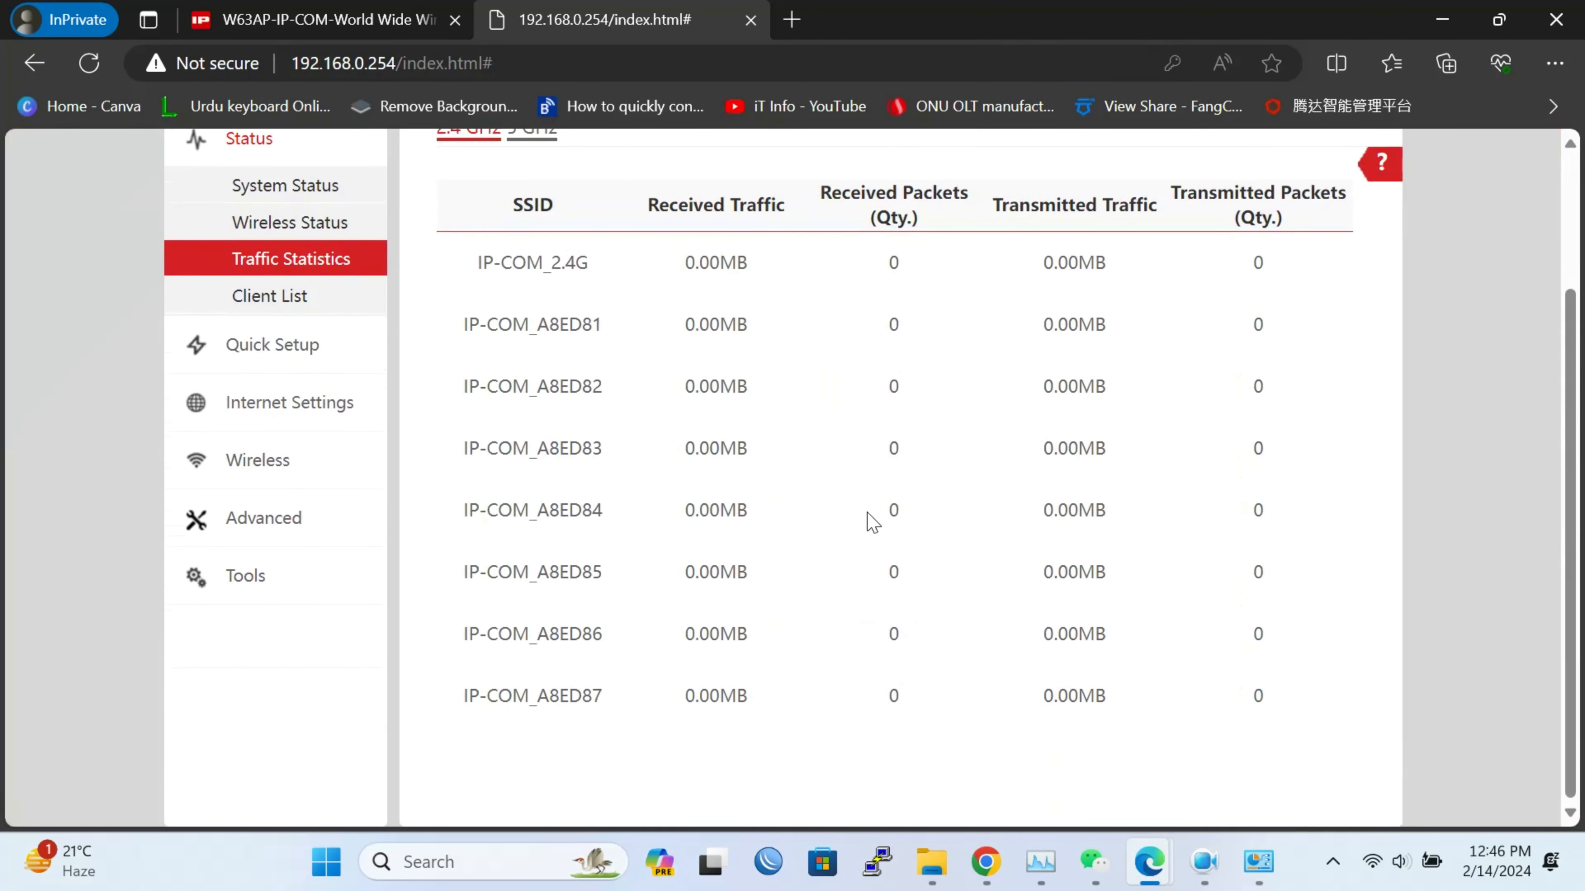
pyautogui.scroll(3, 873, 521)
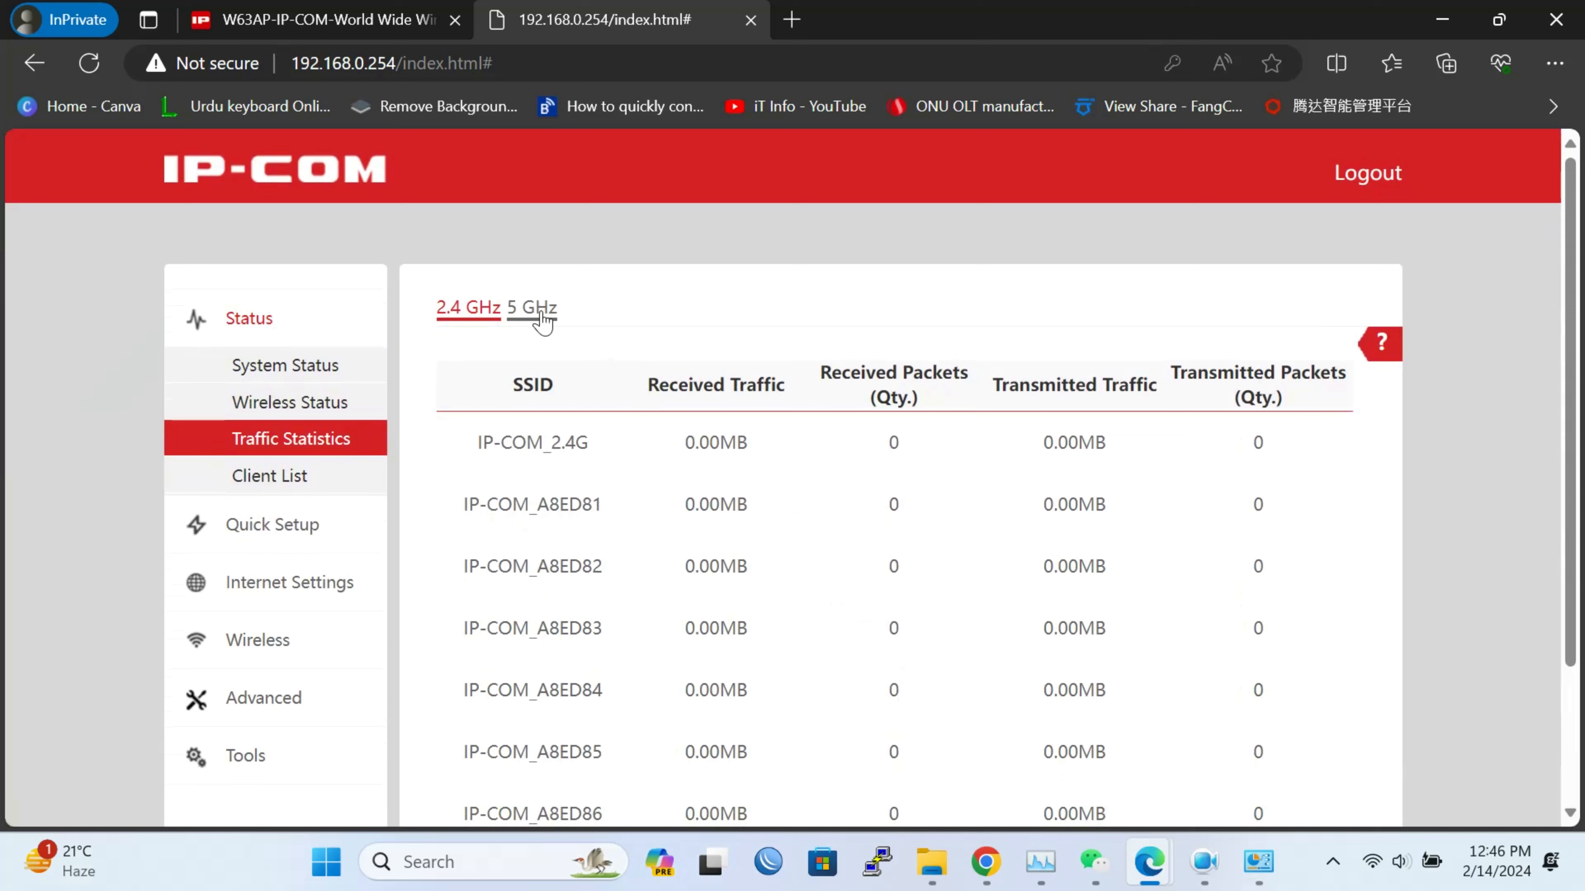
pyautogui.click(534, 308)
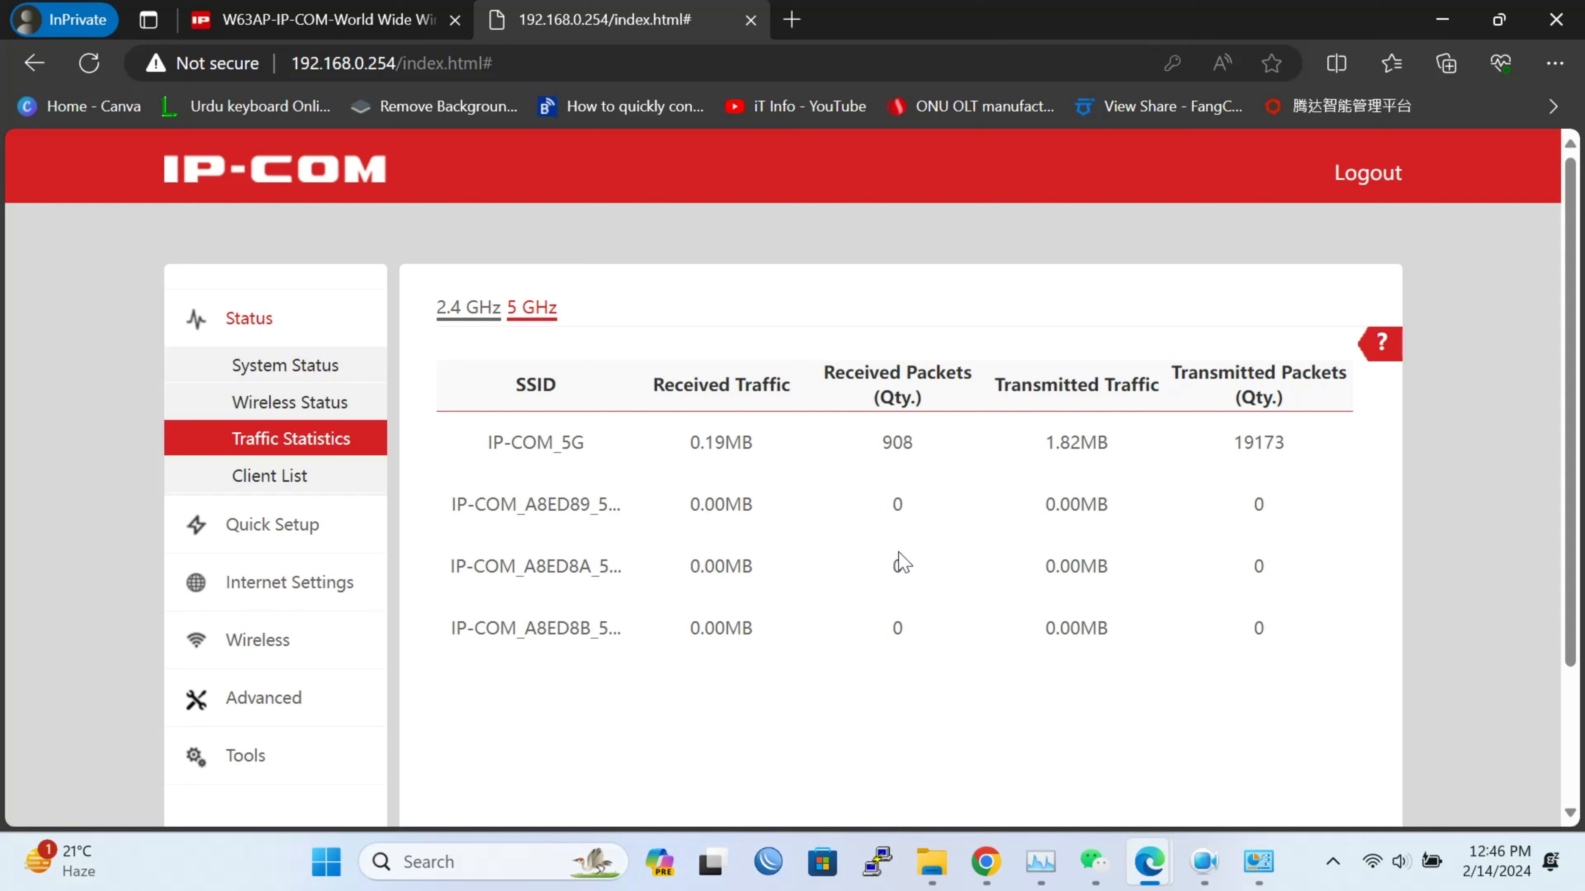
pyautogui.click(250, 481)
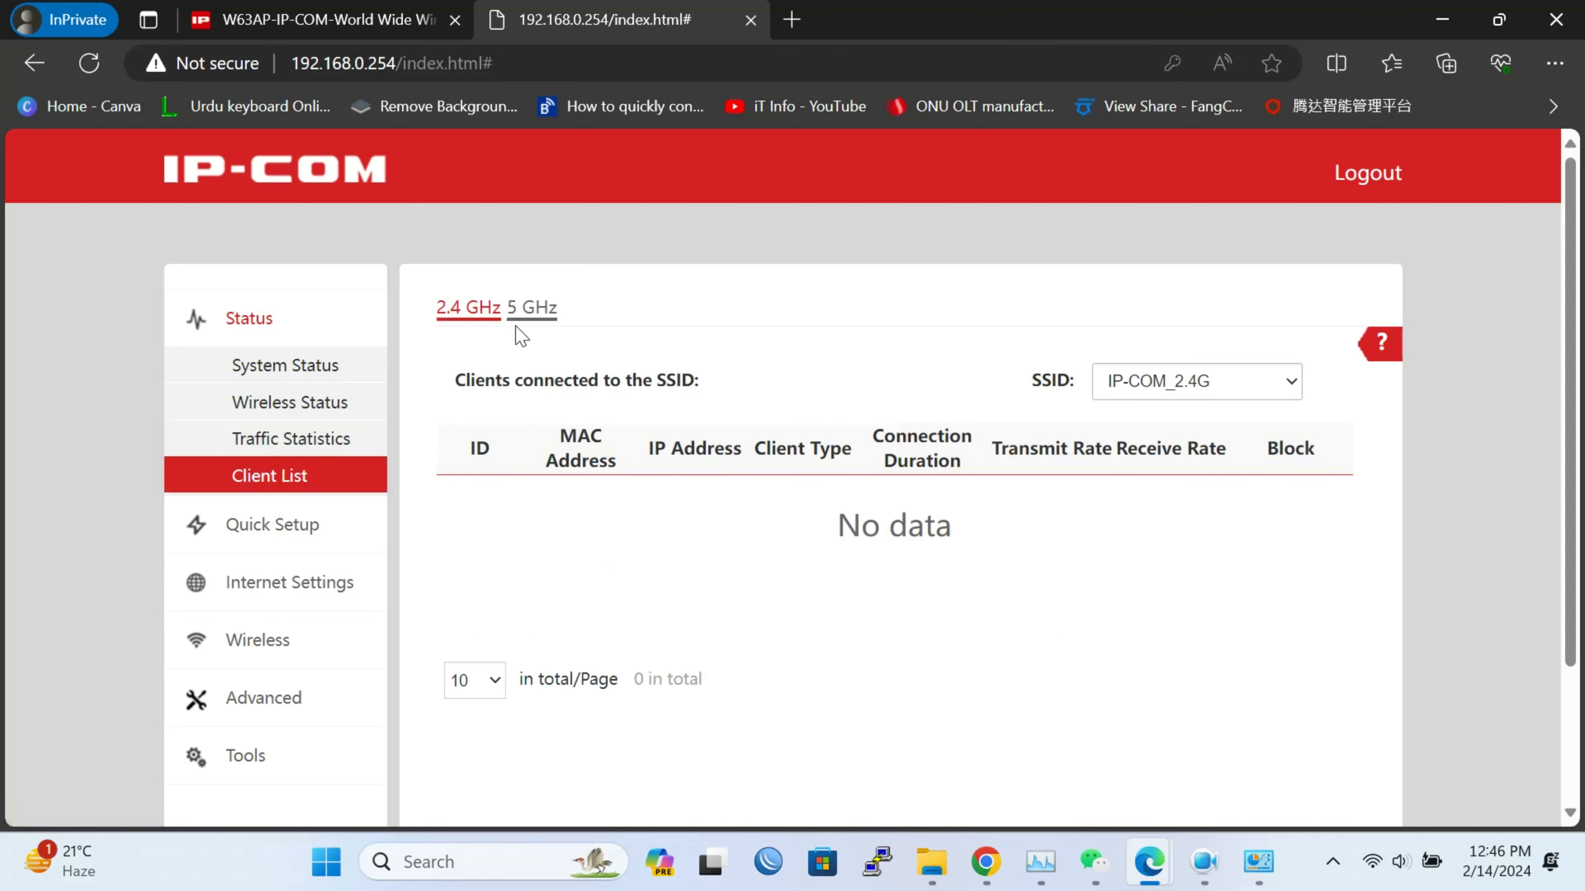
pyautogui.click(529, 319)
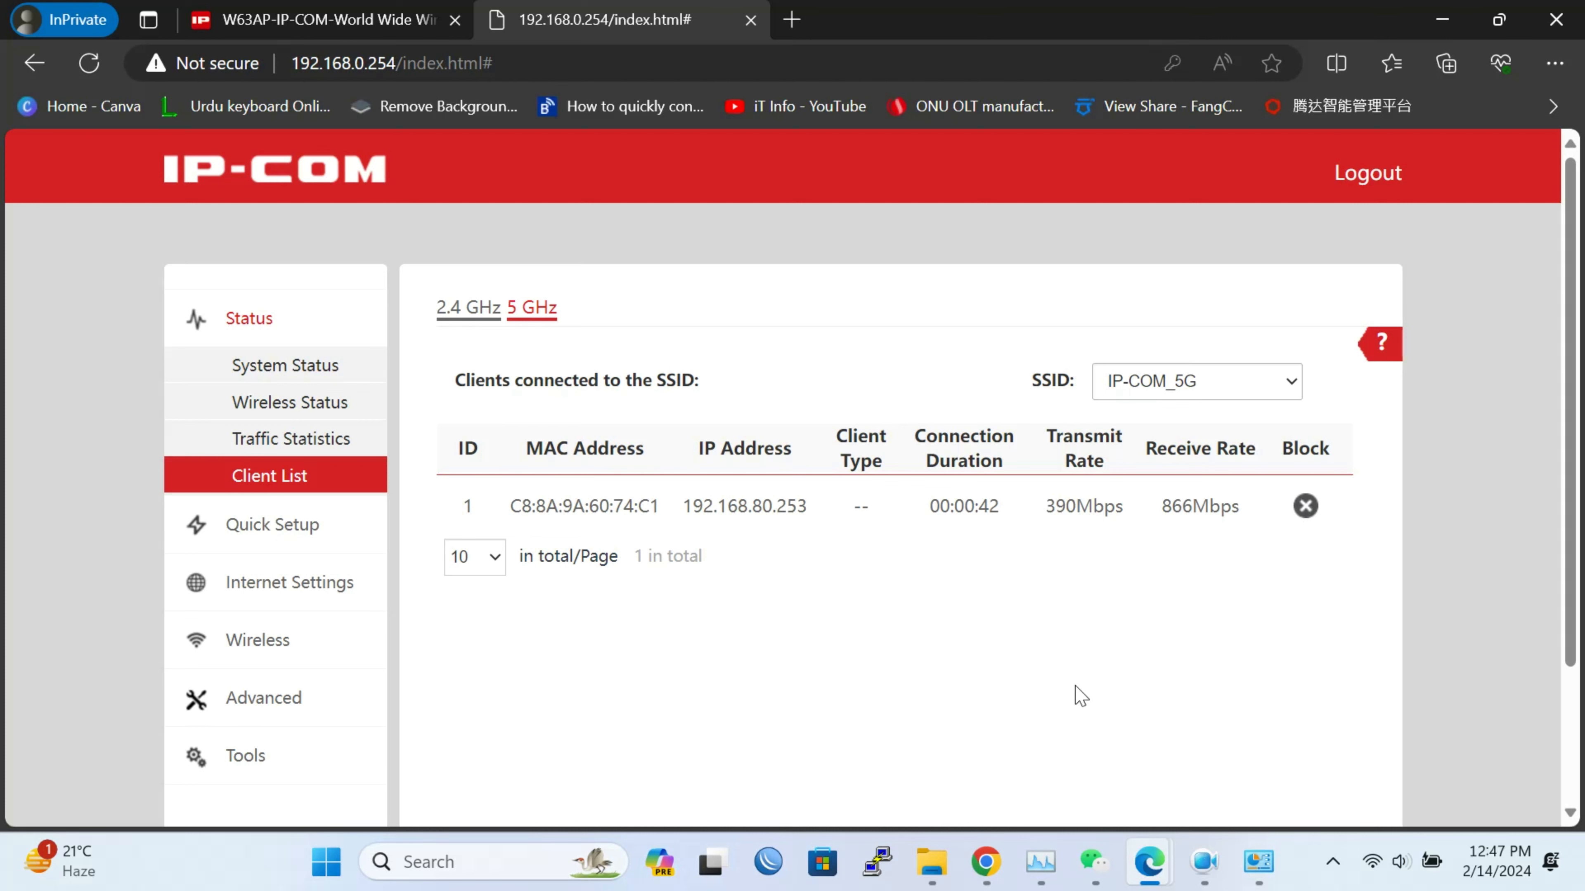
# Reboot the W63AP from the Maintenance page, confirm with OK, then view the W63AP product page tab
pyautogui.click(266, 750)
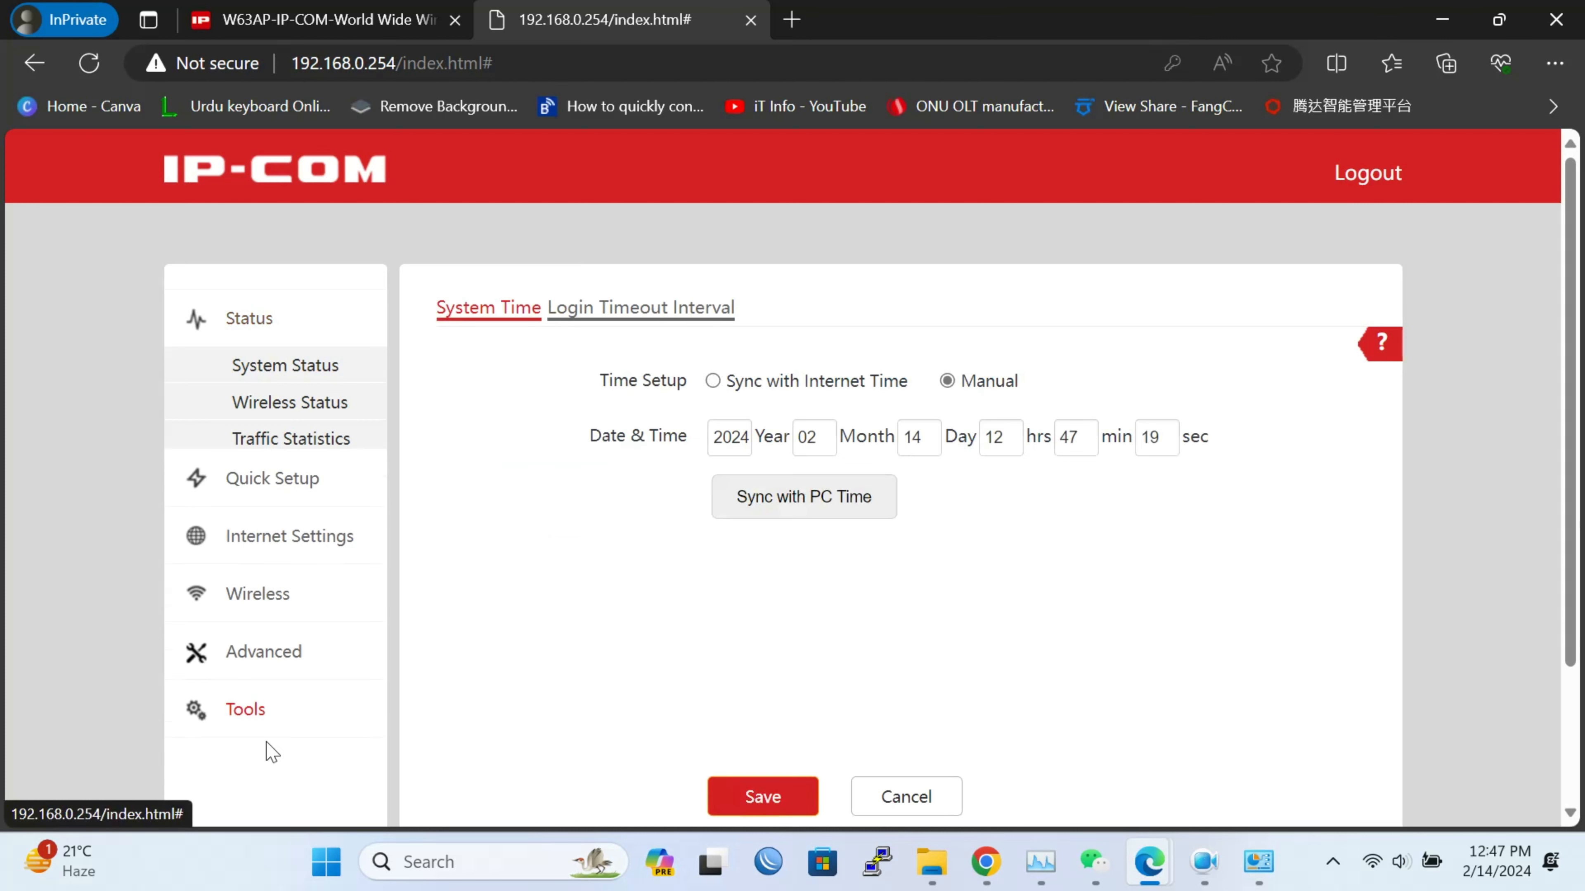
pyautogui.scroll(-4, 270, 751)
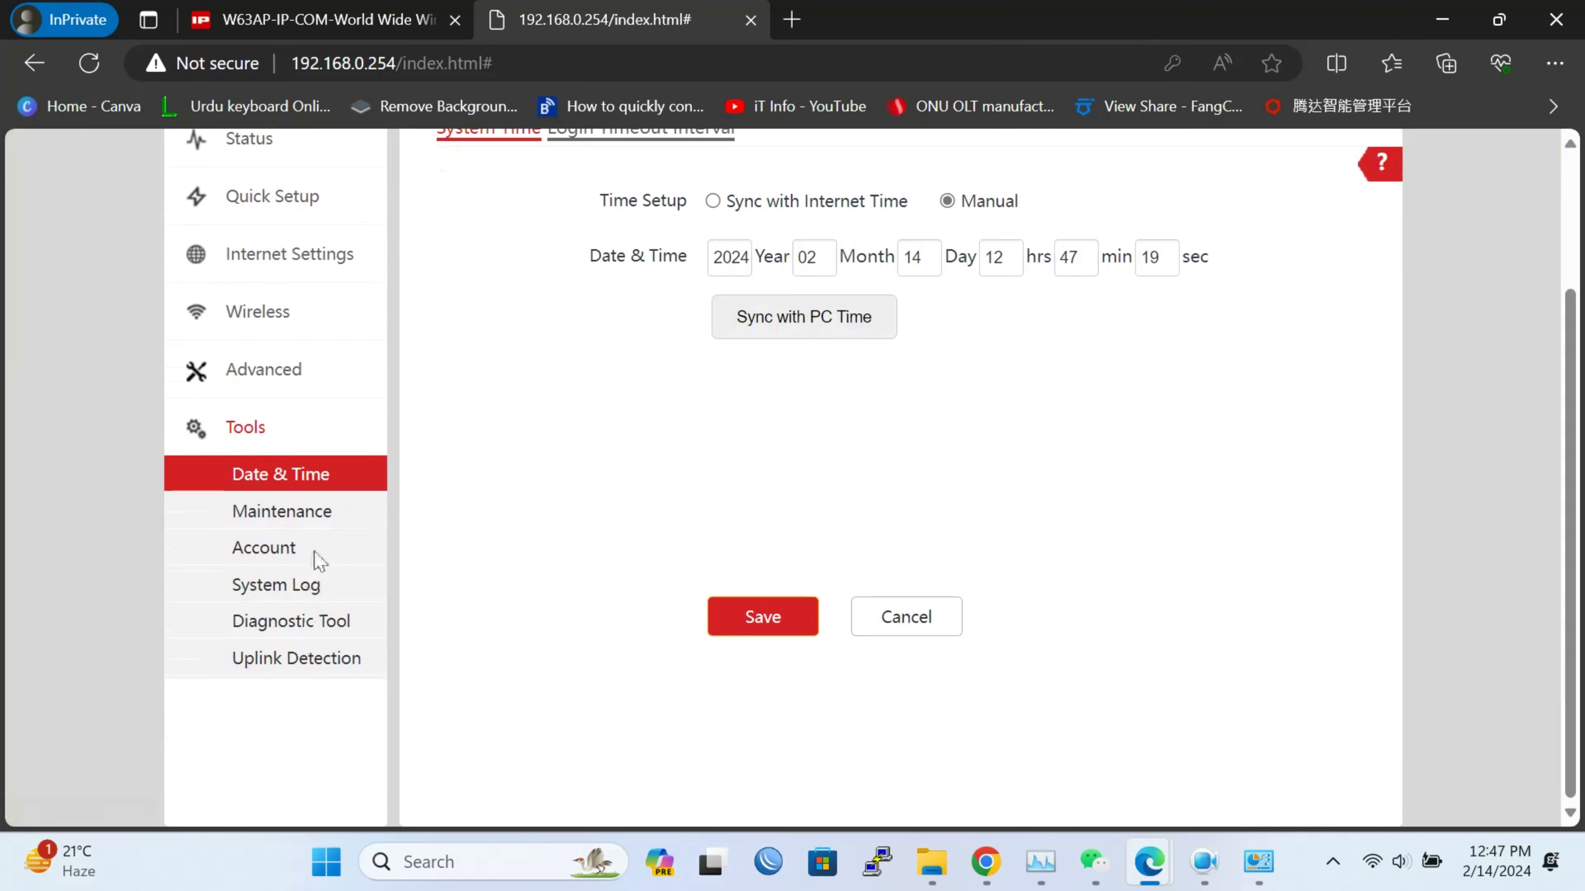
pyautogui.click(275, 539)
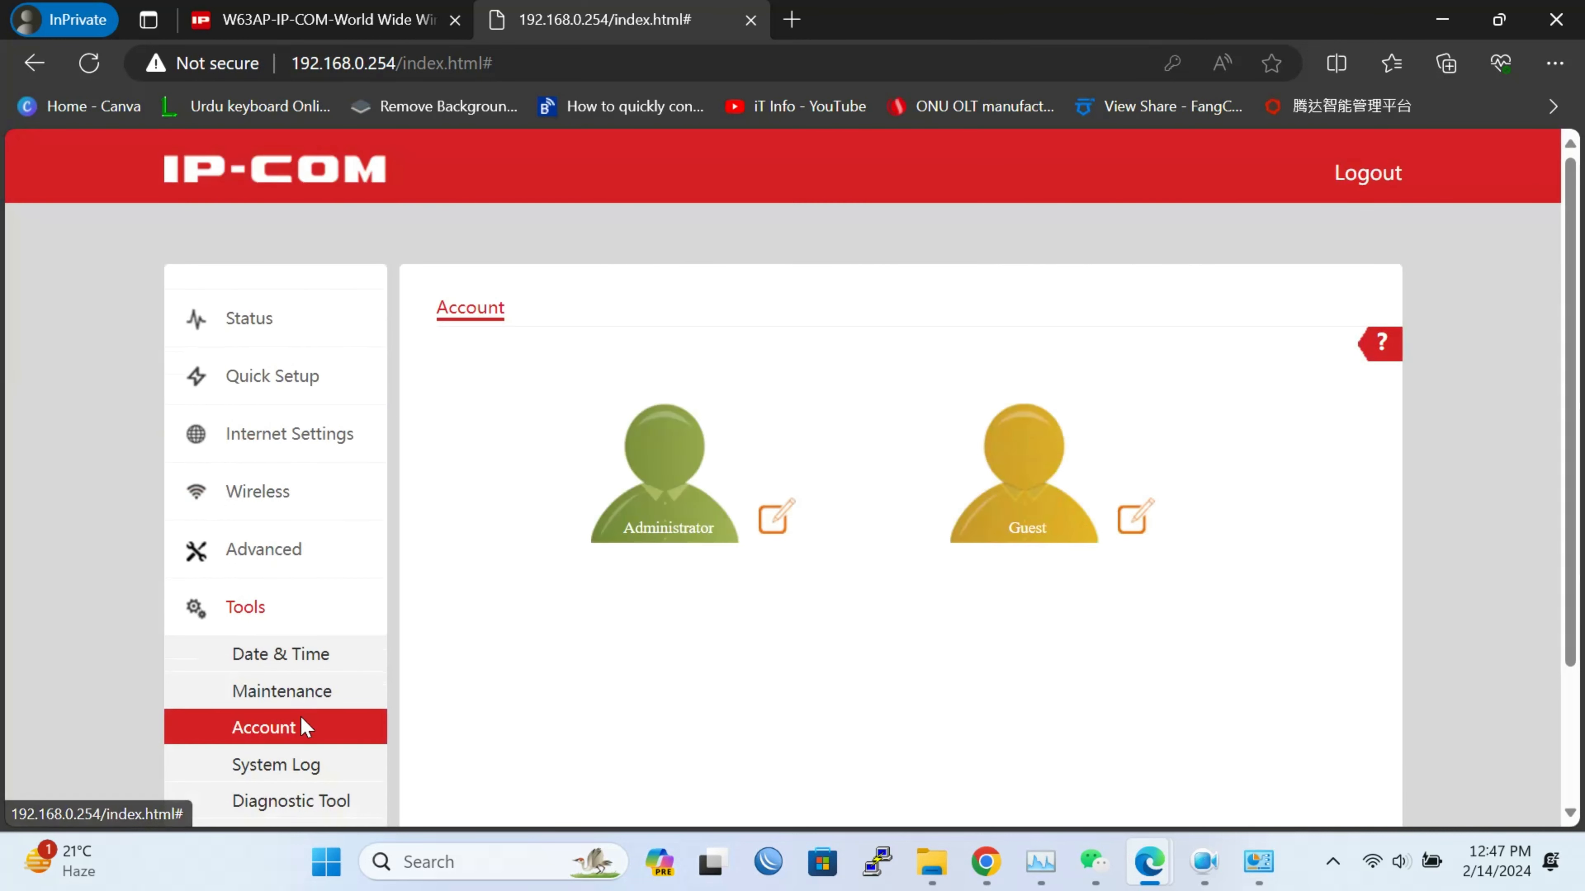
pyautogui.click(319, 694)
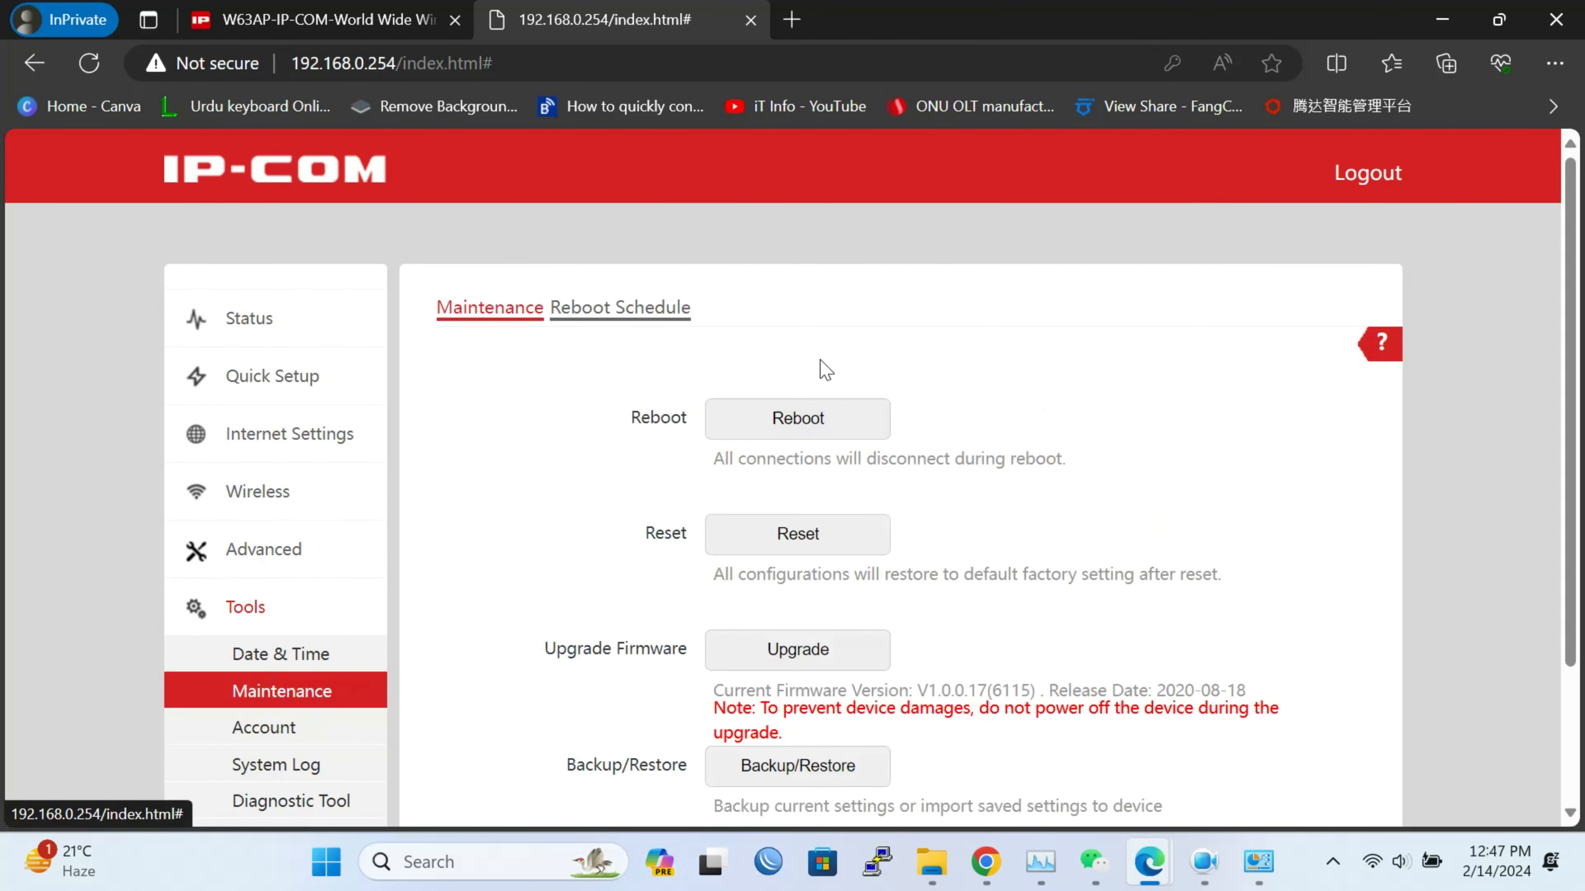
pyautogui.click(854, 543)
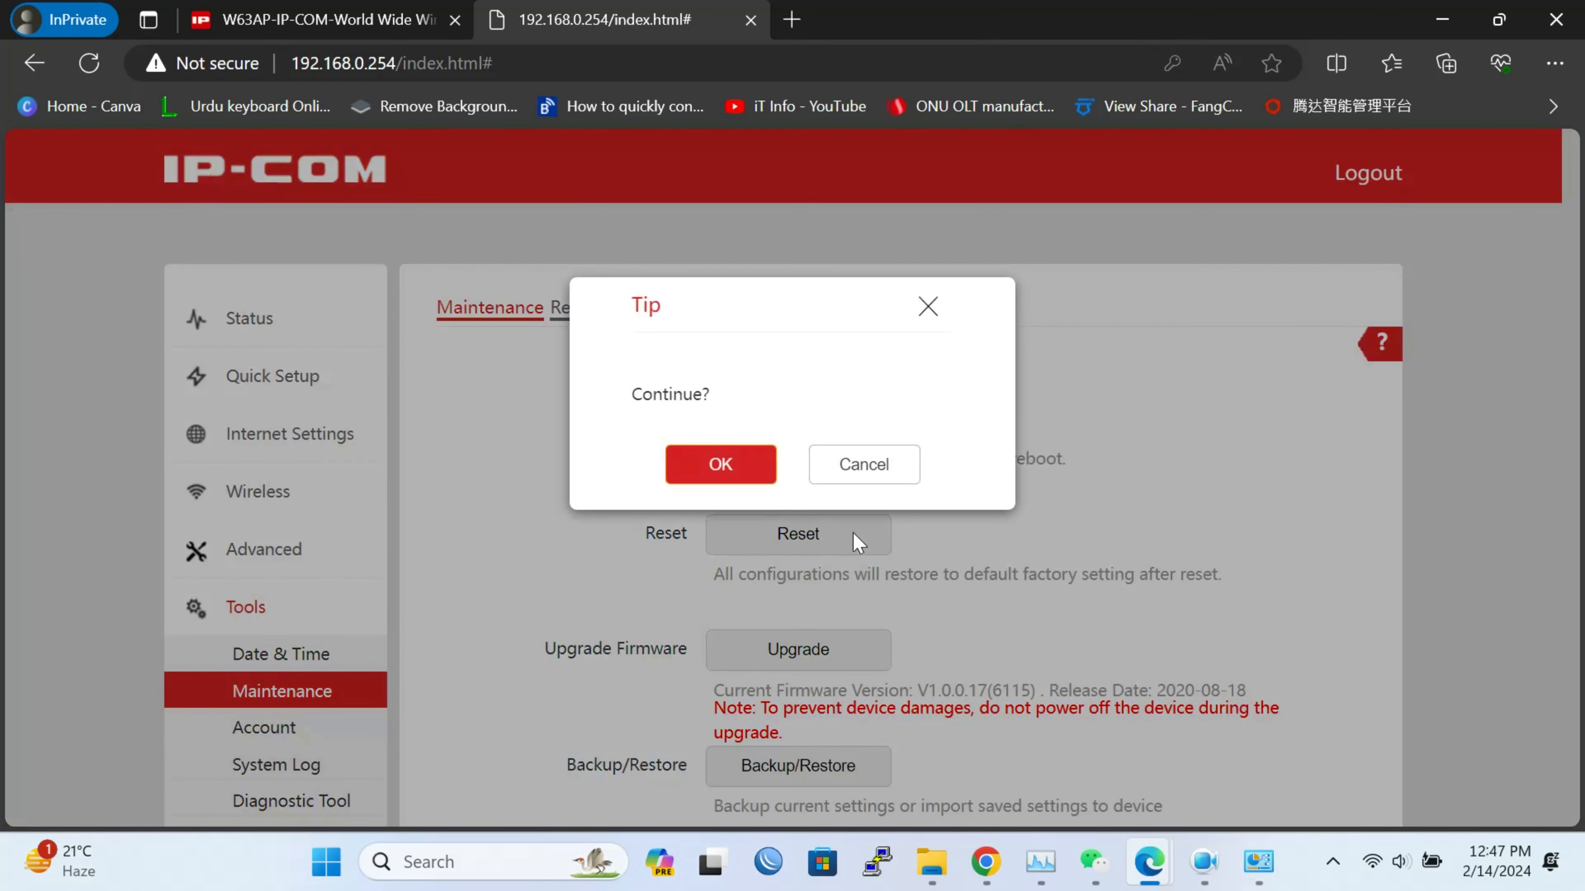
pyautogui.click(743, 478)
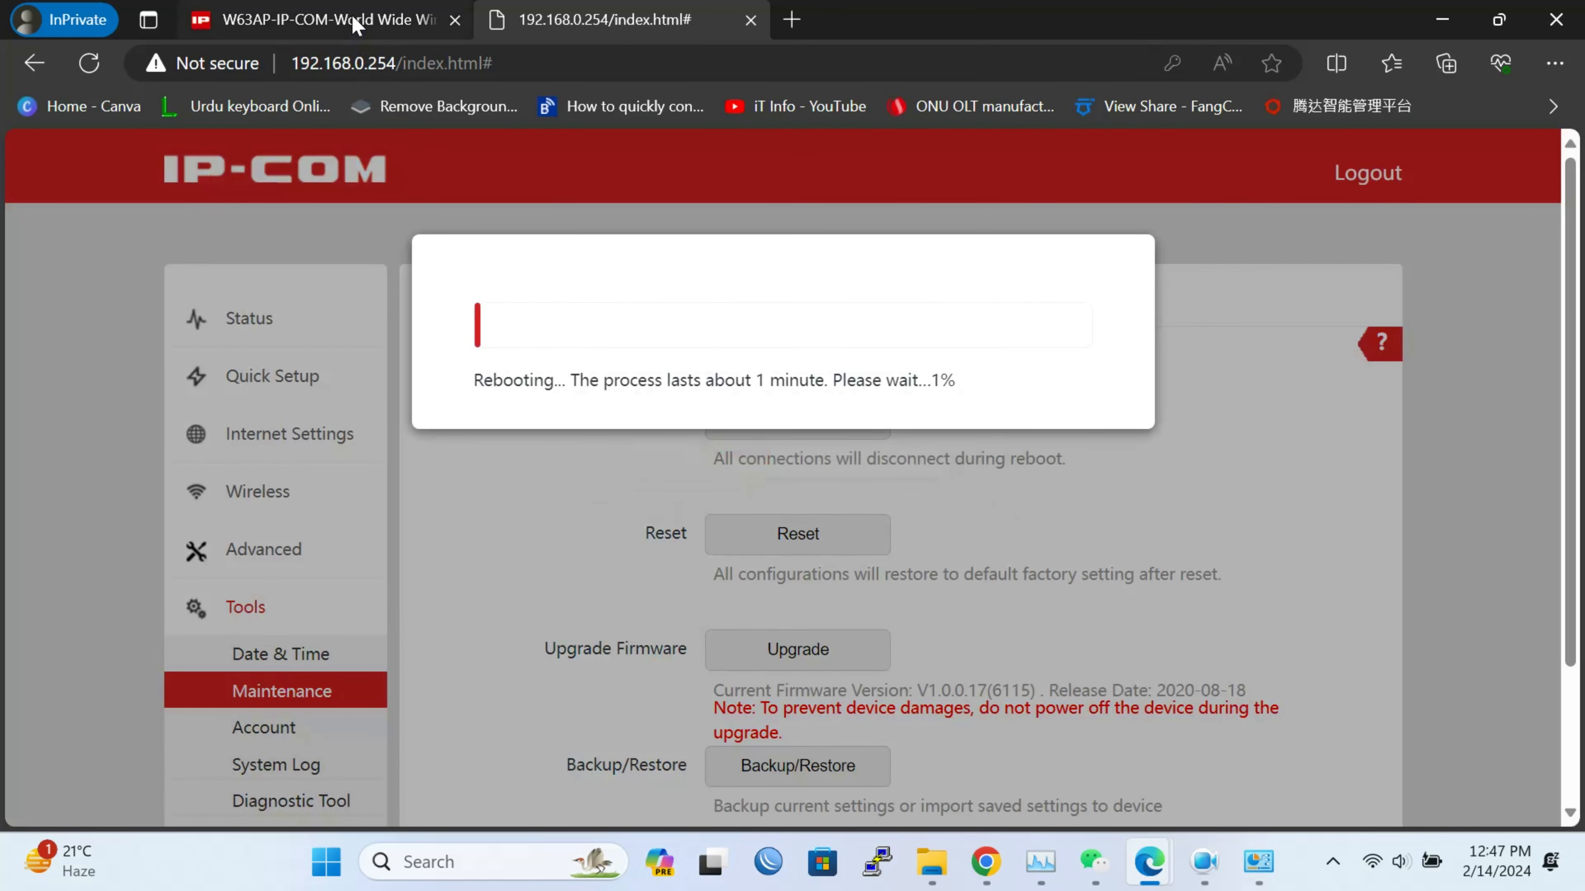
pyautogui.click(355, 23)
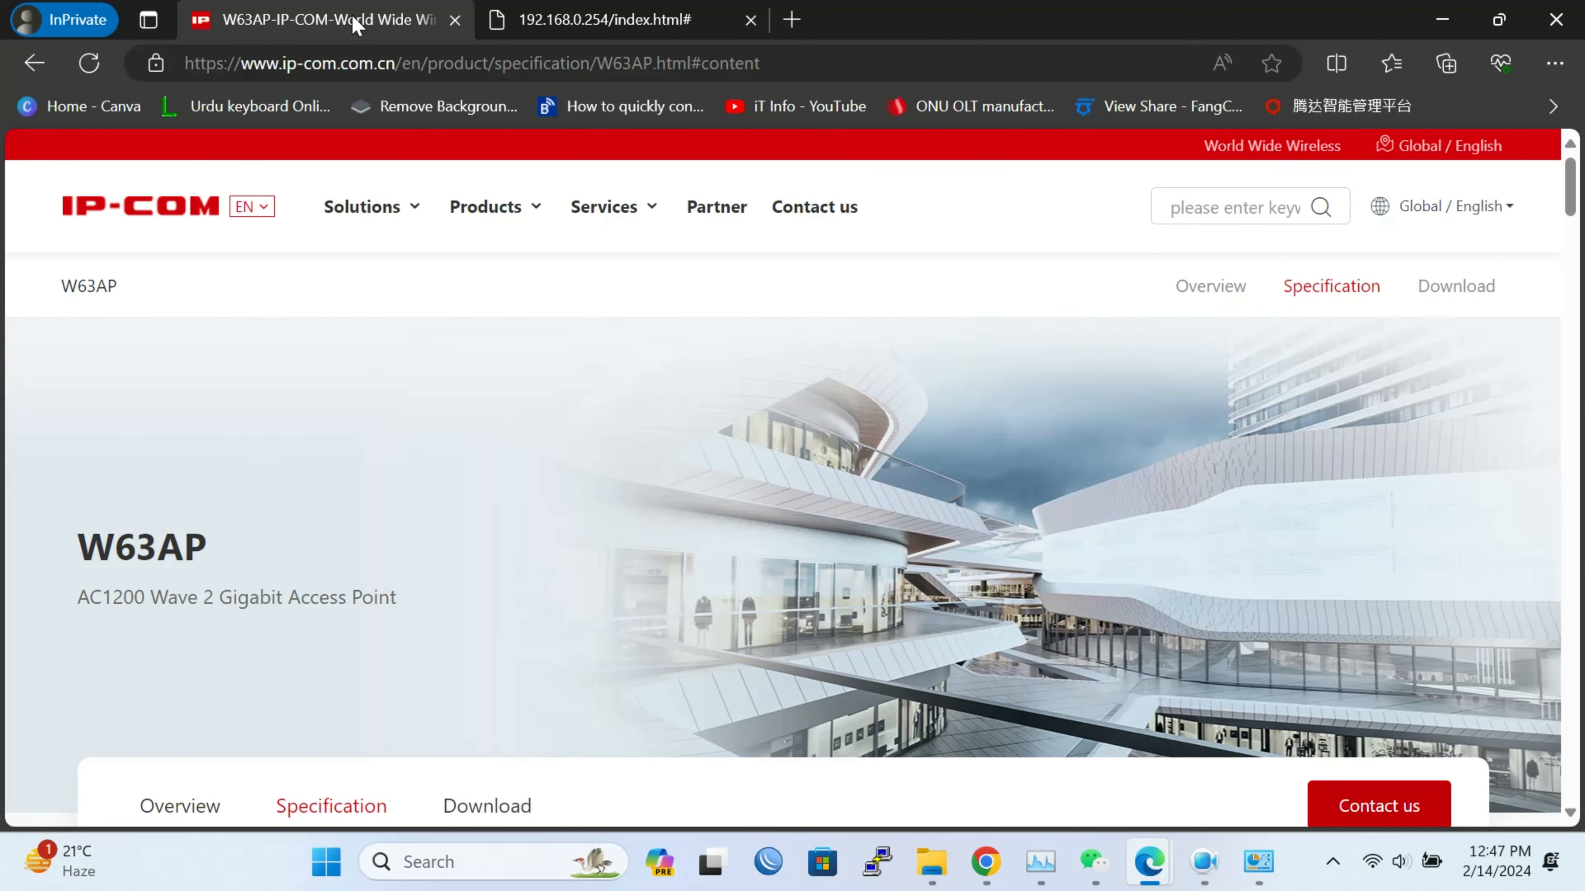